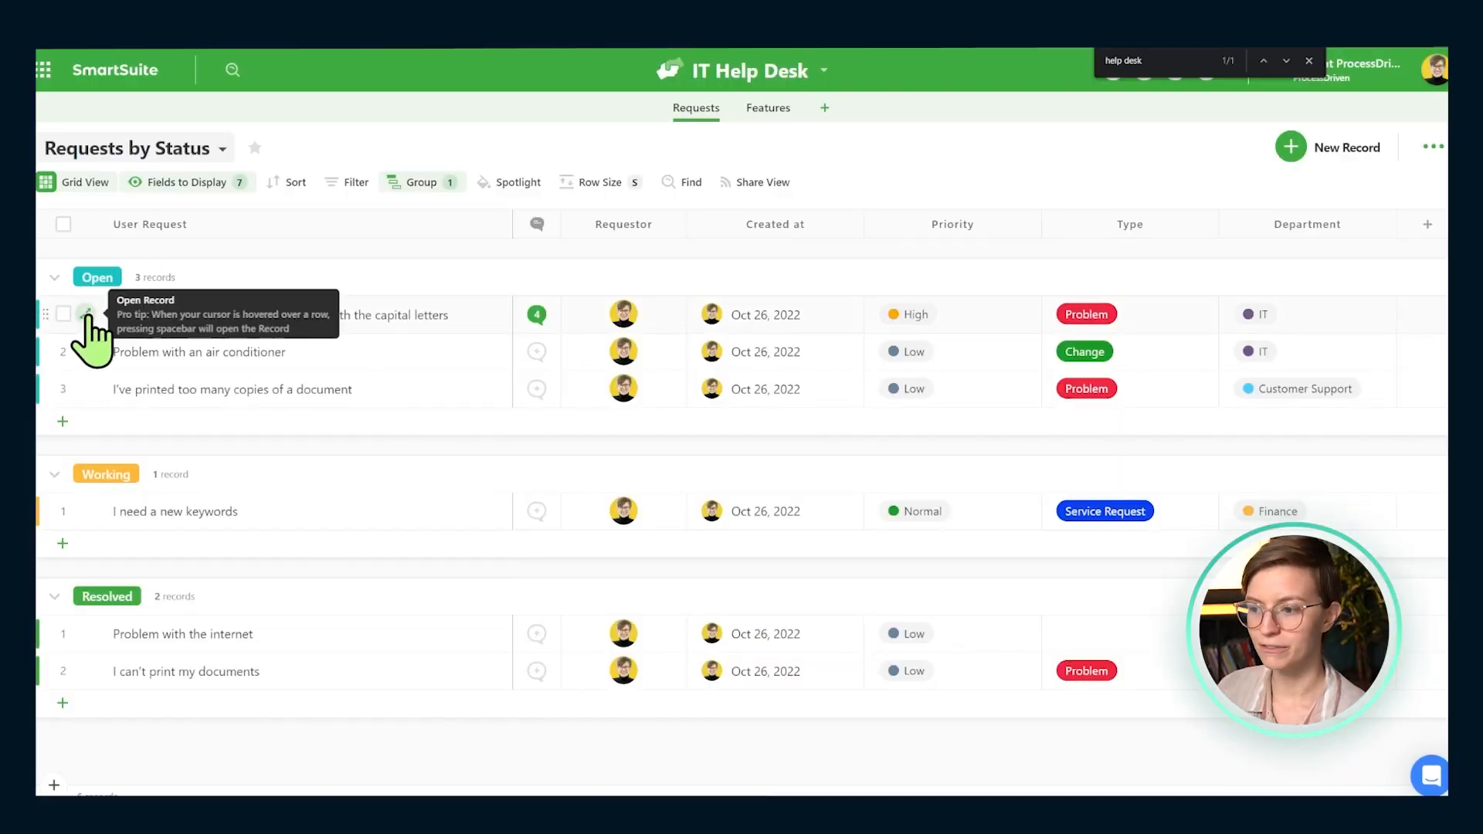
Step: Open the "Registration form doesn't accept my email address" request and expand its Request Details to review it
left_click(89, 316)
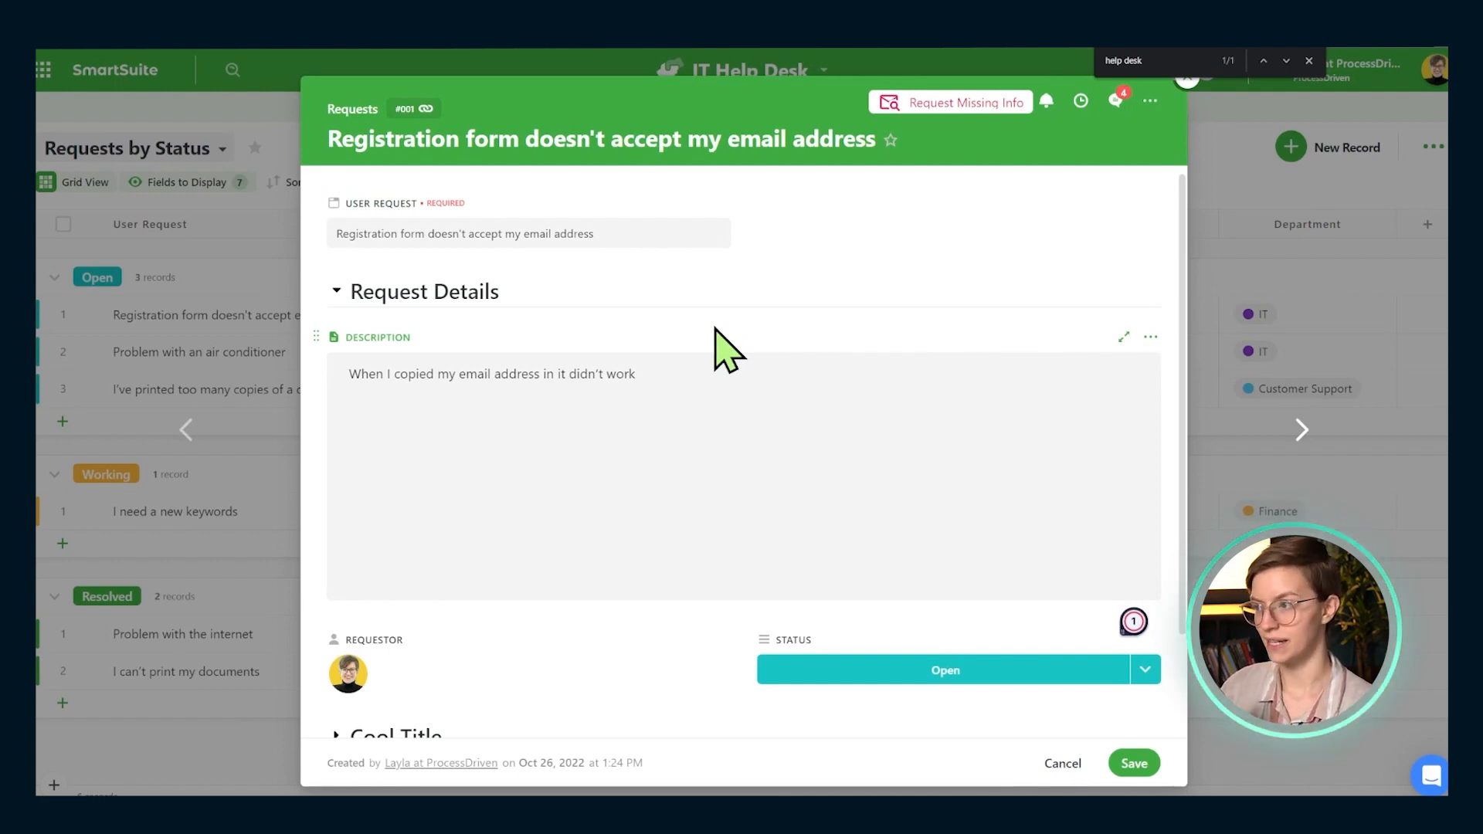
left_click(1190, 82)
left_click(796, 494)
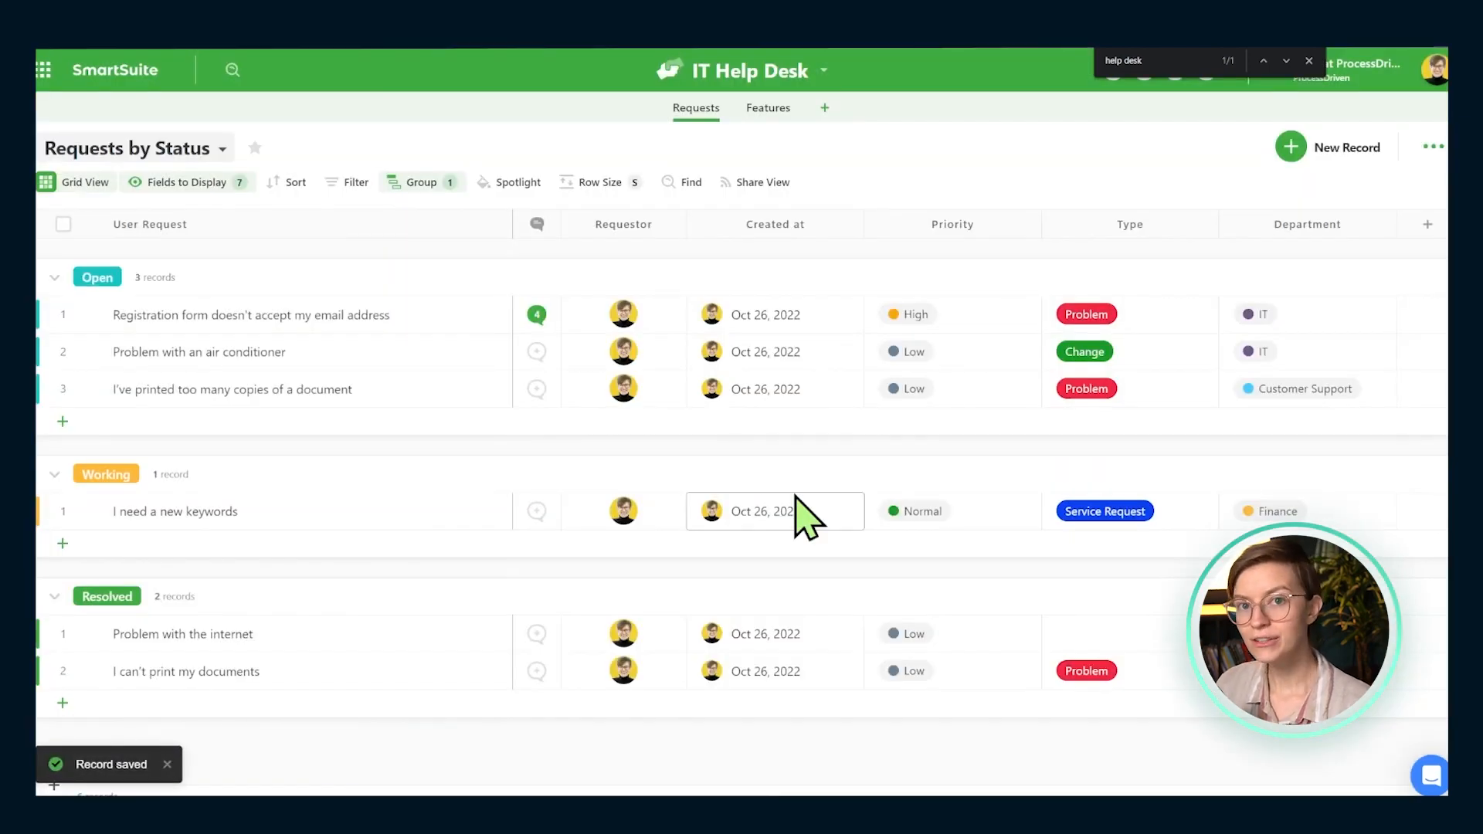
left_click(83, 315)
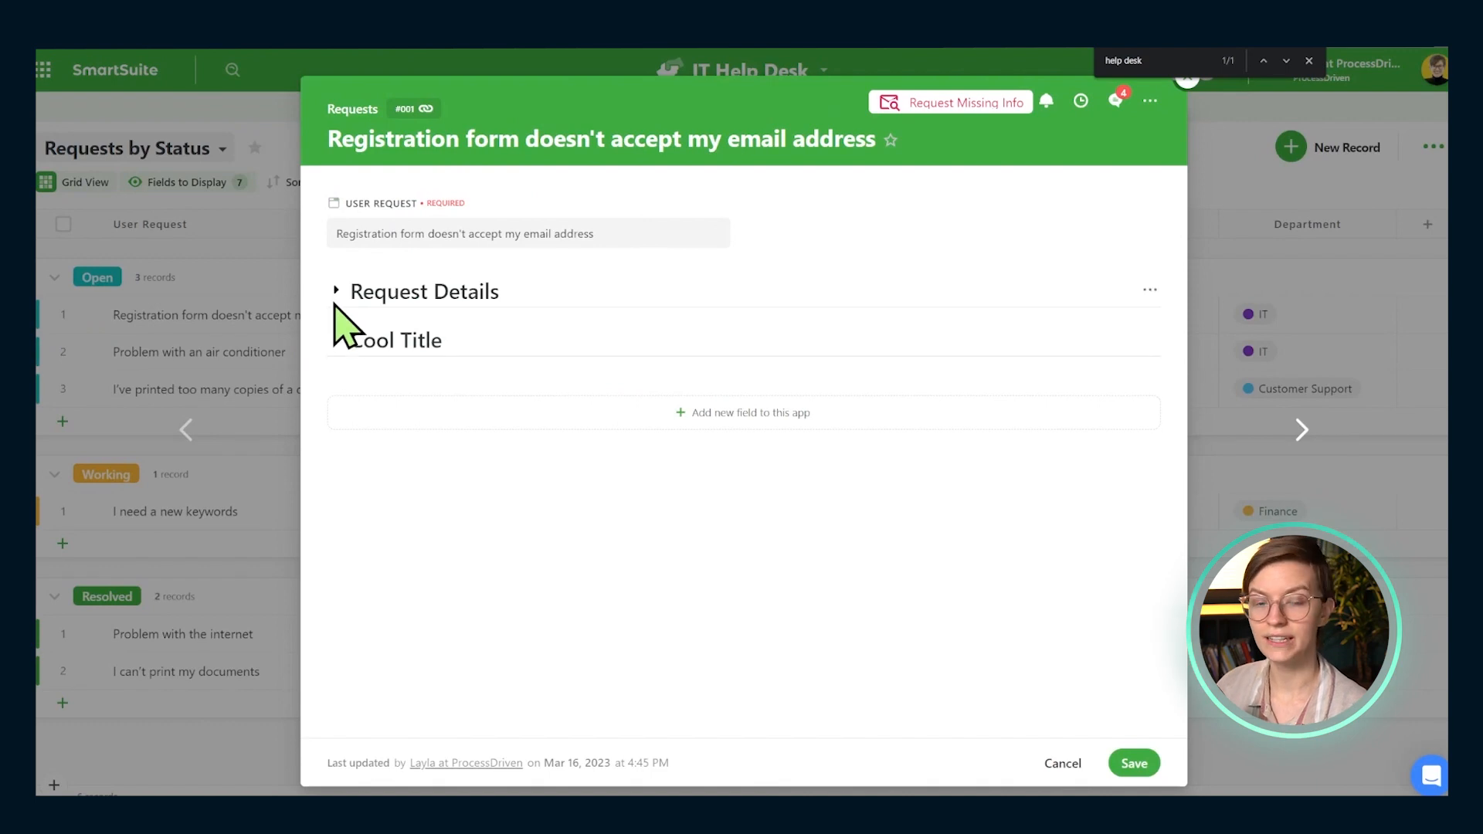
left_click(336, 291)
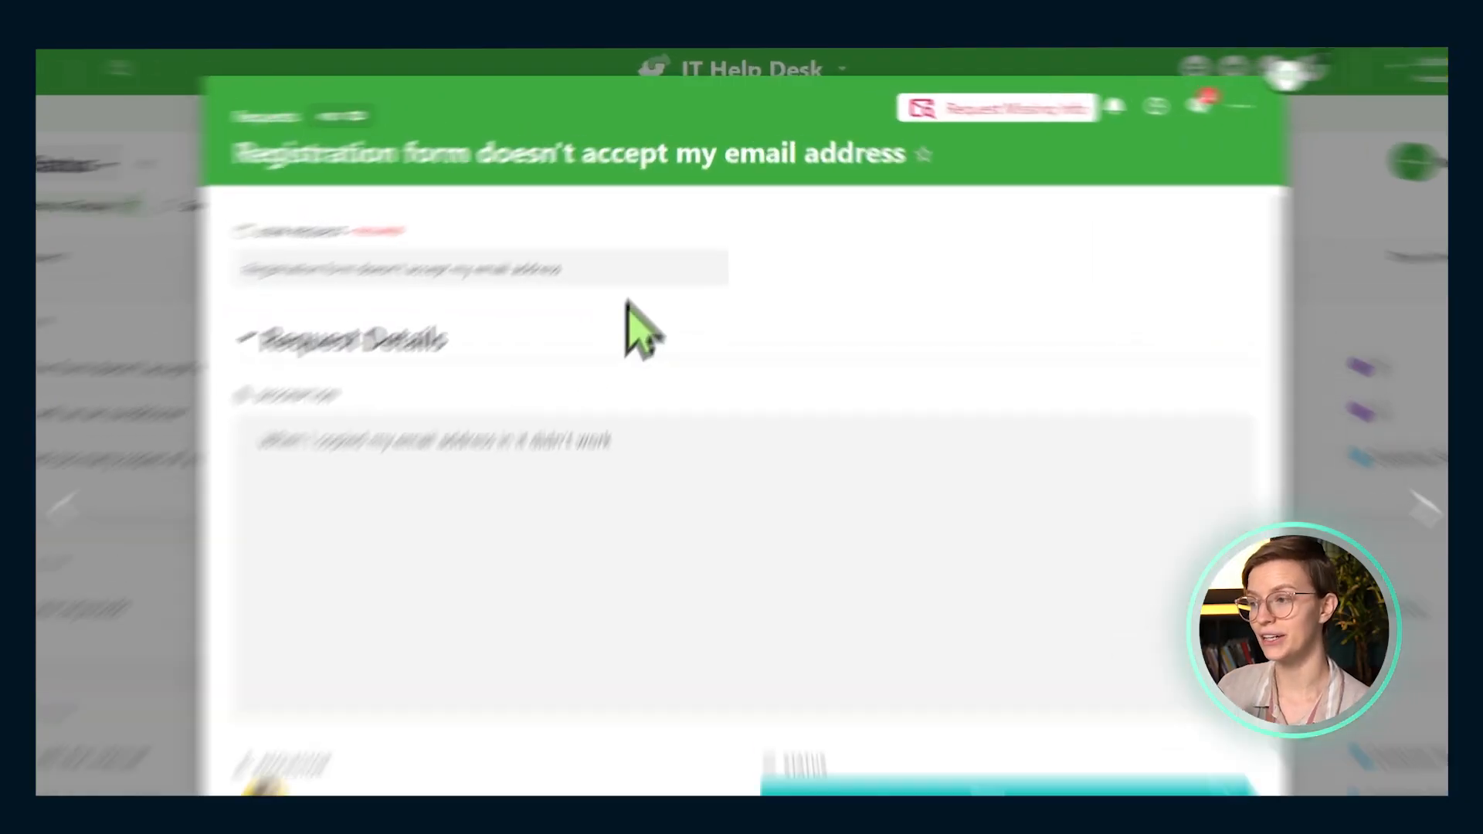
left_click_drag(593, 232, 367, 233)
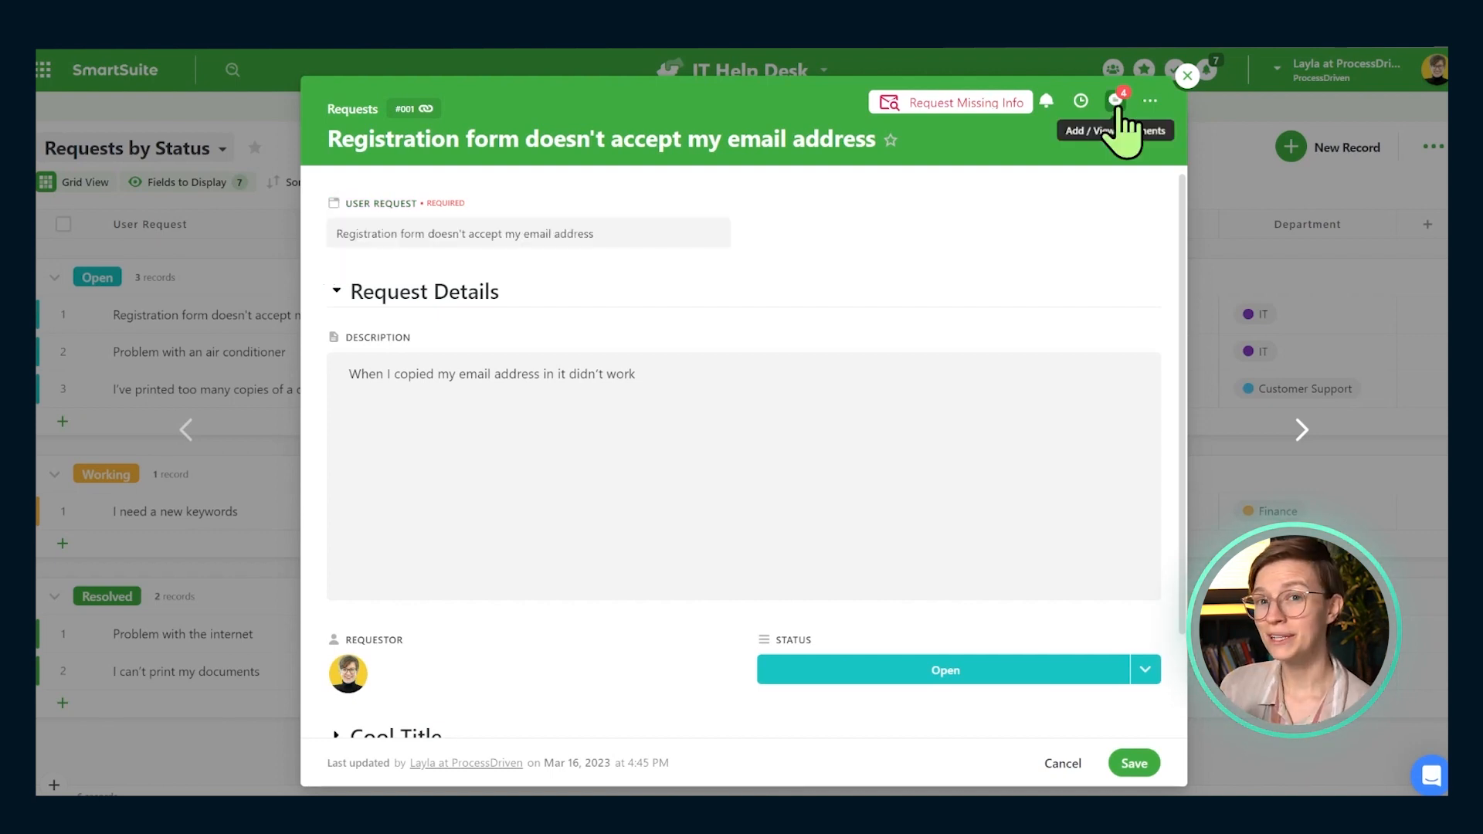
Step: Show the request's emails and run Request Missing Info with the question "Which registration form URL are they visiting?"
left_click(1116, 102)
left_click(1124, 216)
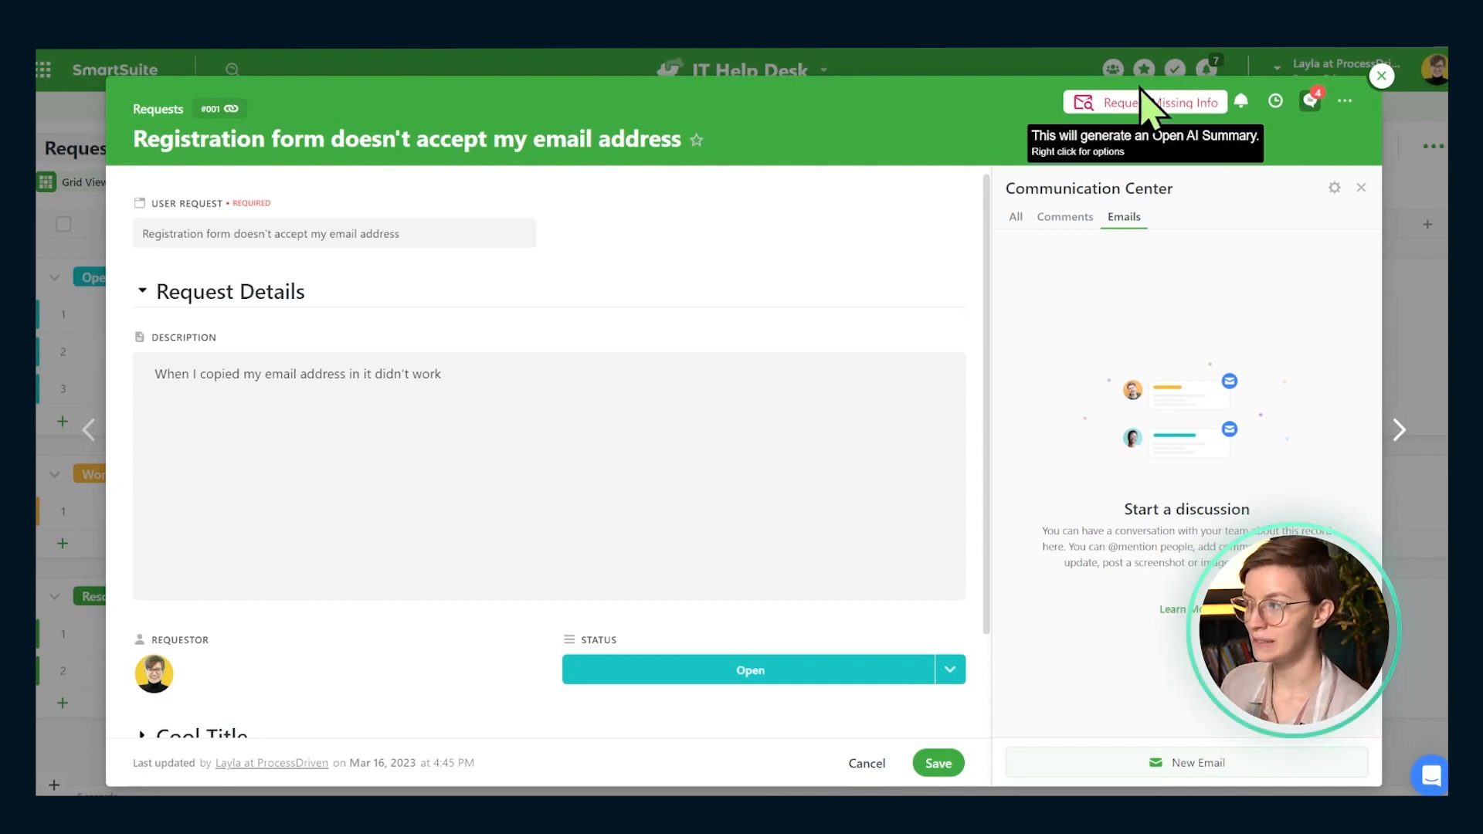
left_click(1113, 124)
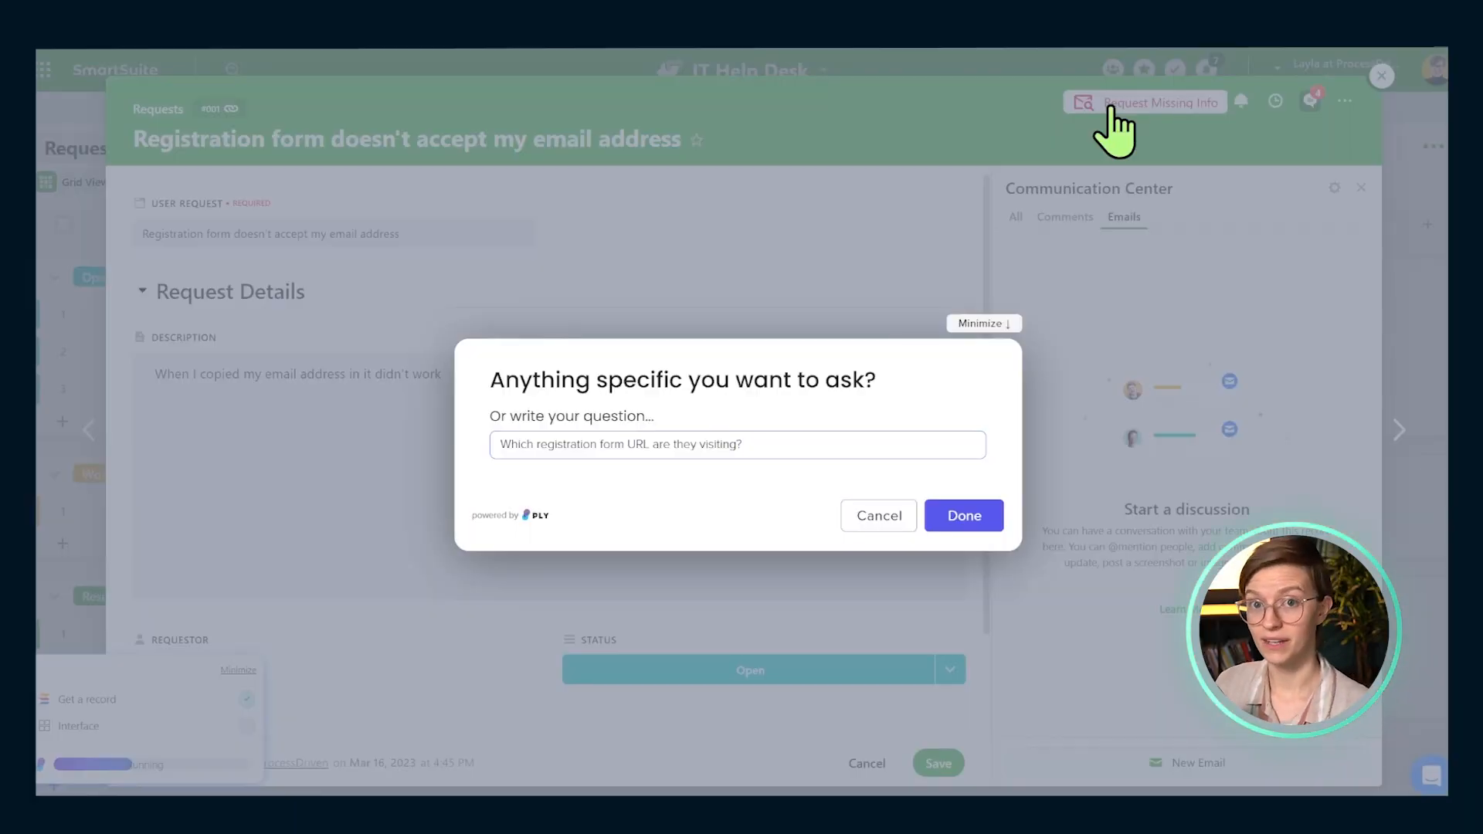
left_click(961, 516)
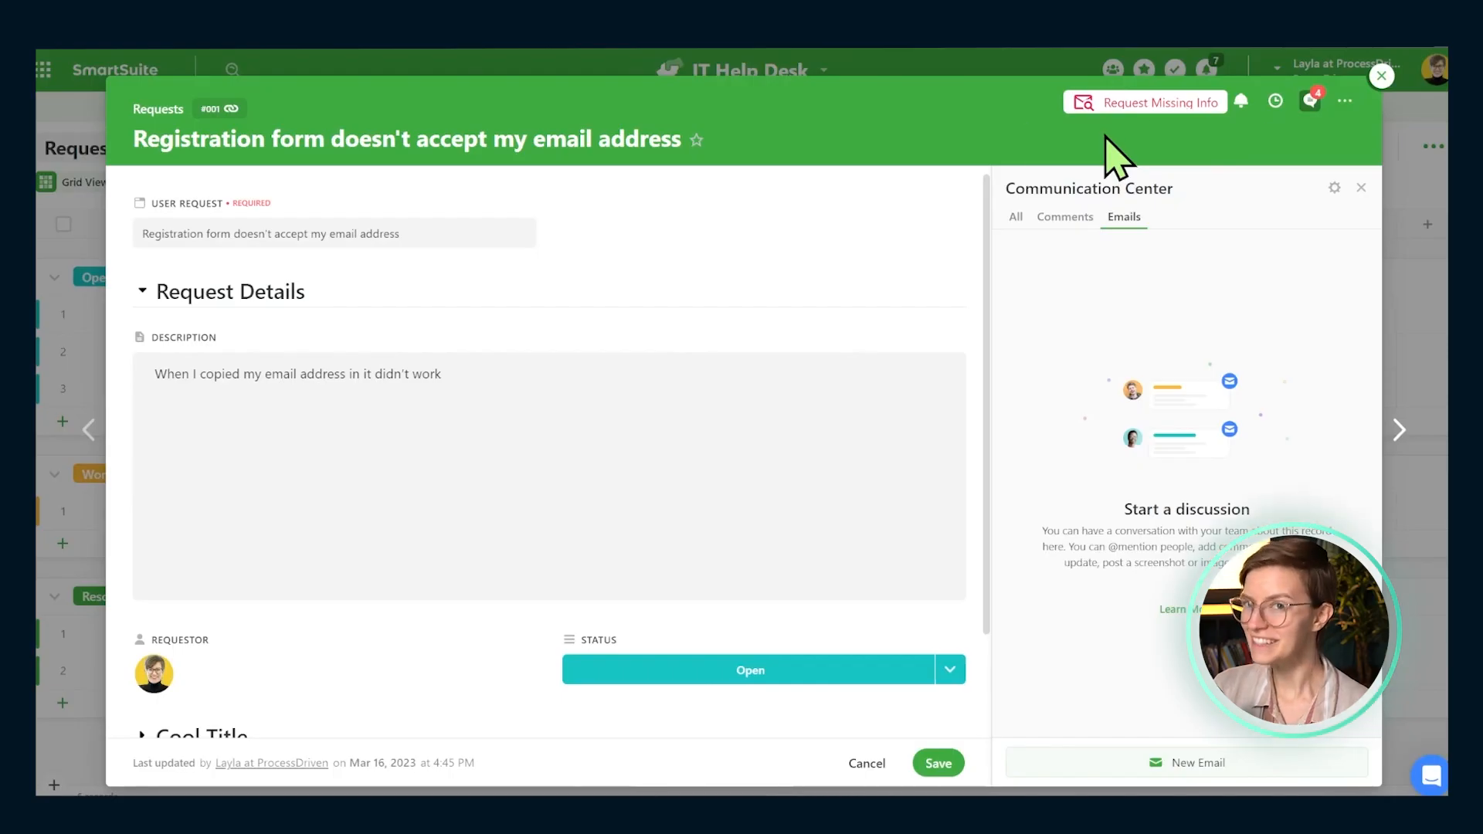
Step: Open the Request Missing Info feature for editing and review its workflow from the display button through the drafted message
right_click(1129, 110)
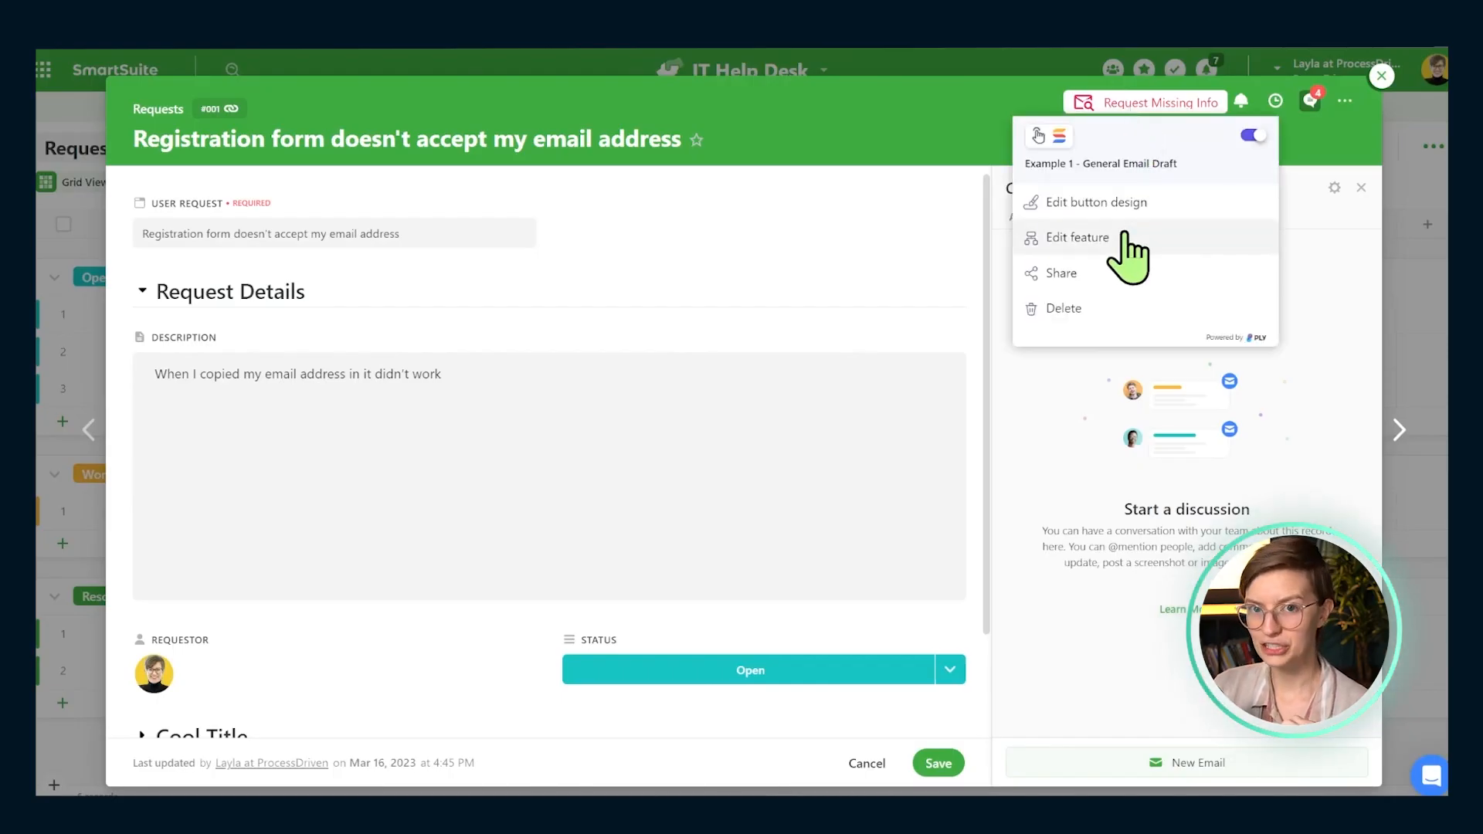
left_click(1124, 237)
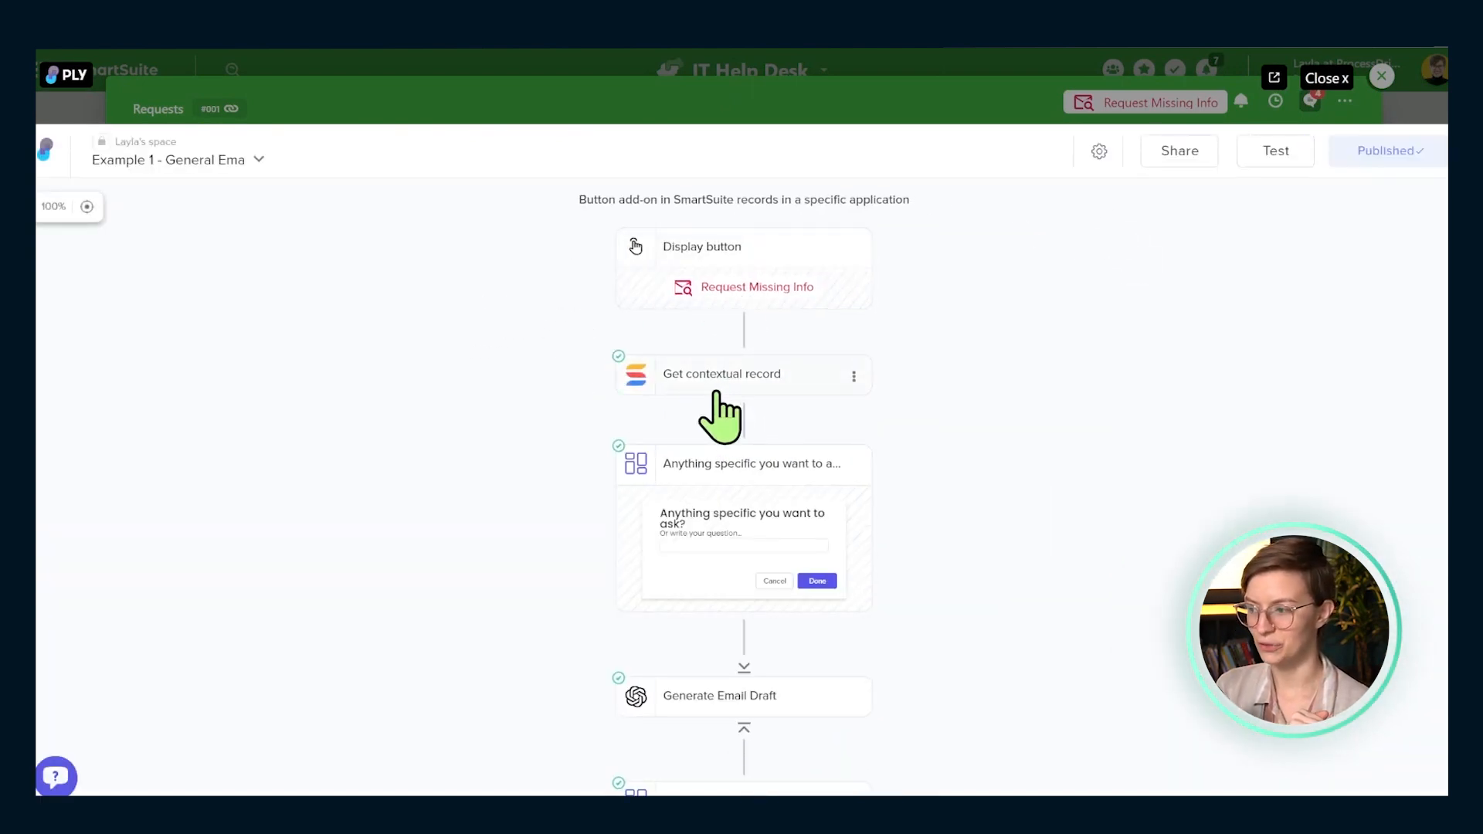
scroll(626, 463, "down", 1)
left_click_drag(539, 645, 548, 461)
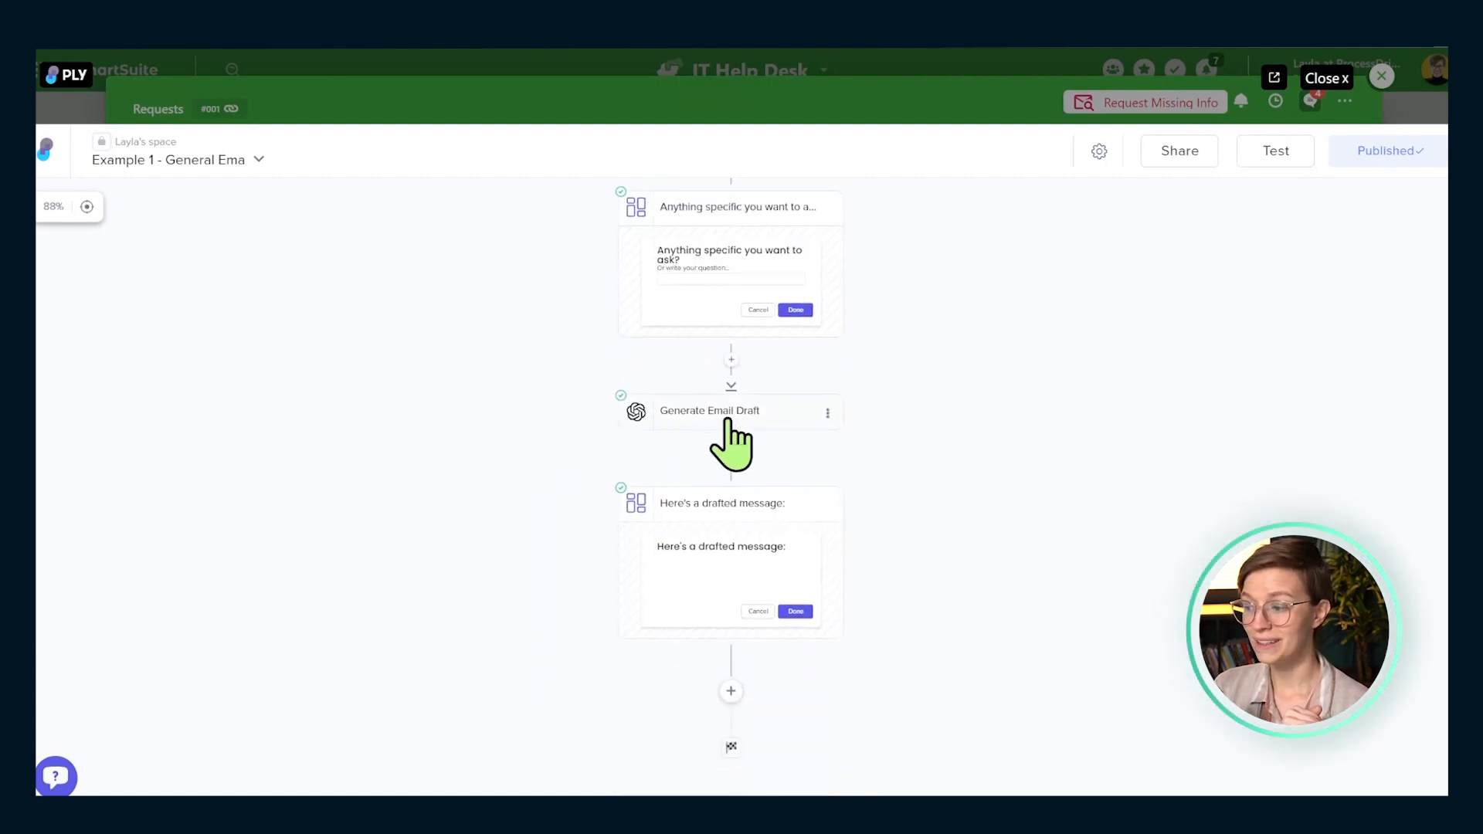
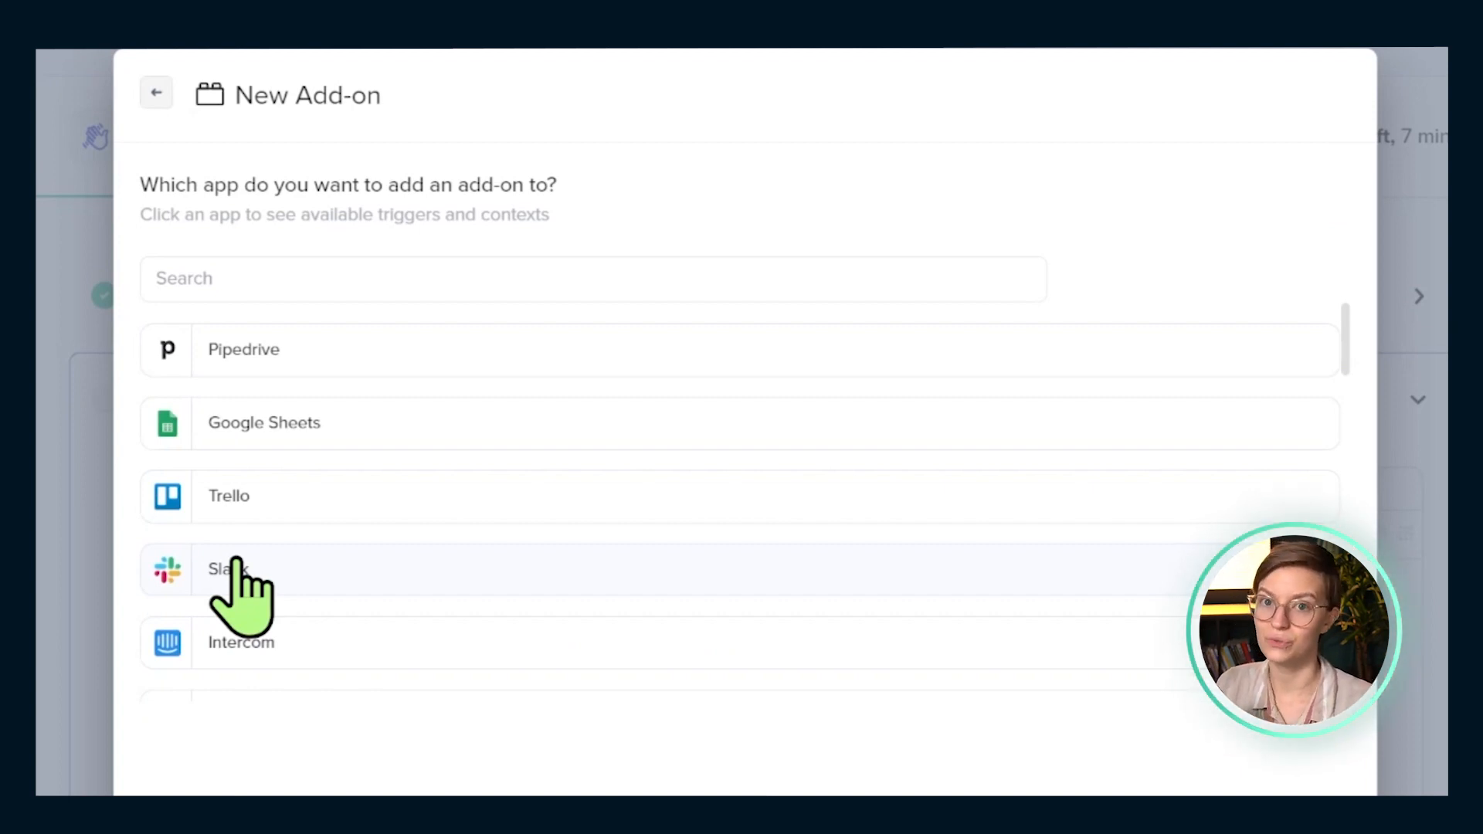
Step: Search for SmartSuite, choose it as the add-on's app, and open the form for connecting a new account
left_click(258, 289)
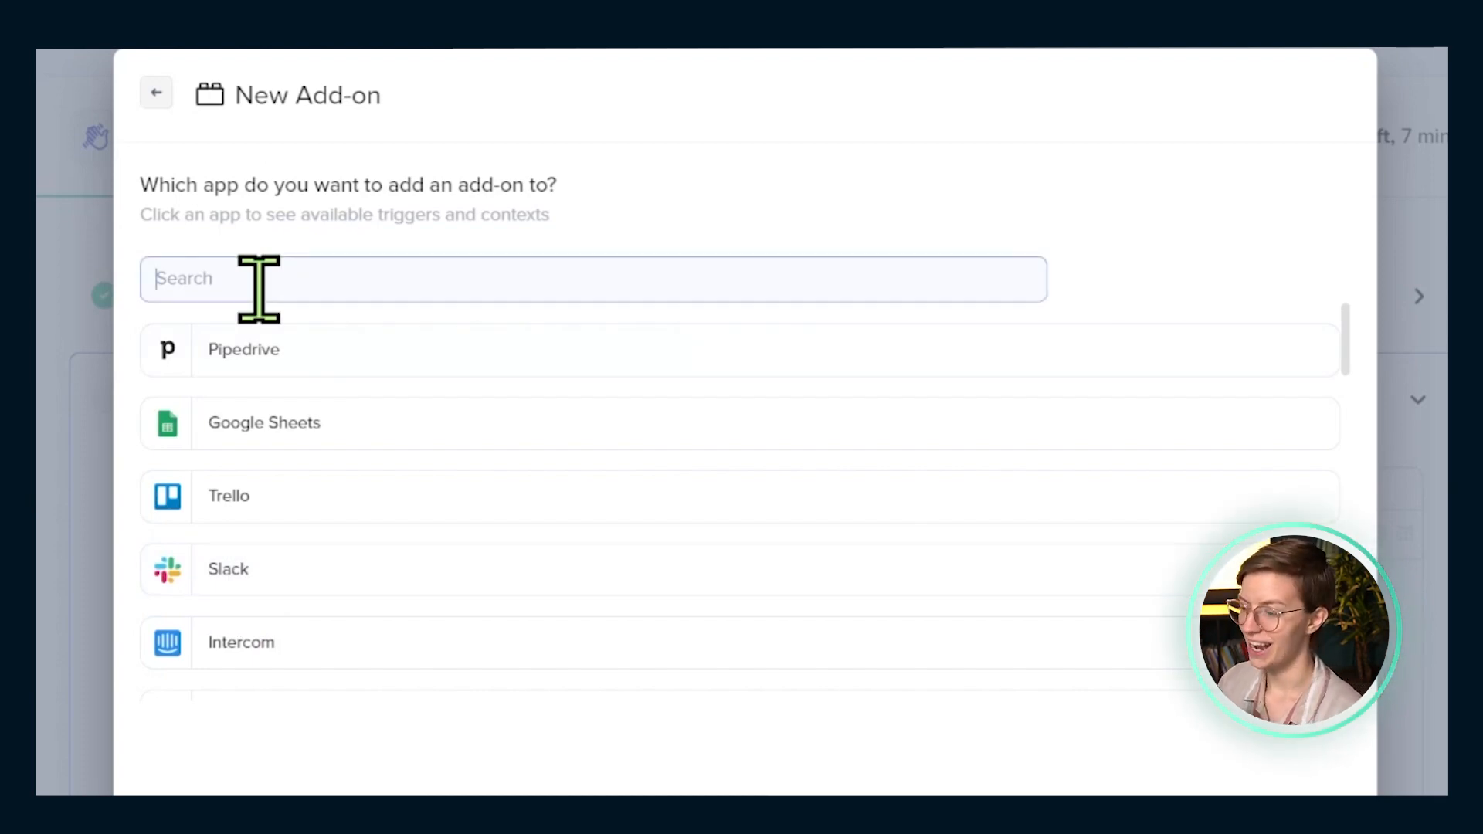
type("smartsuite")
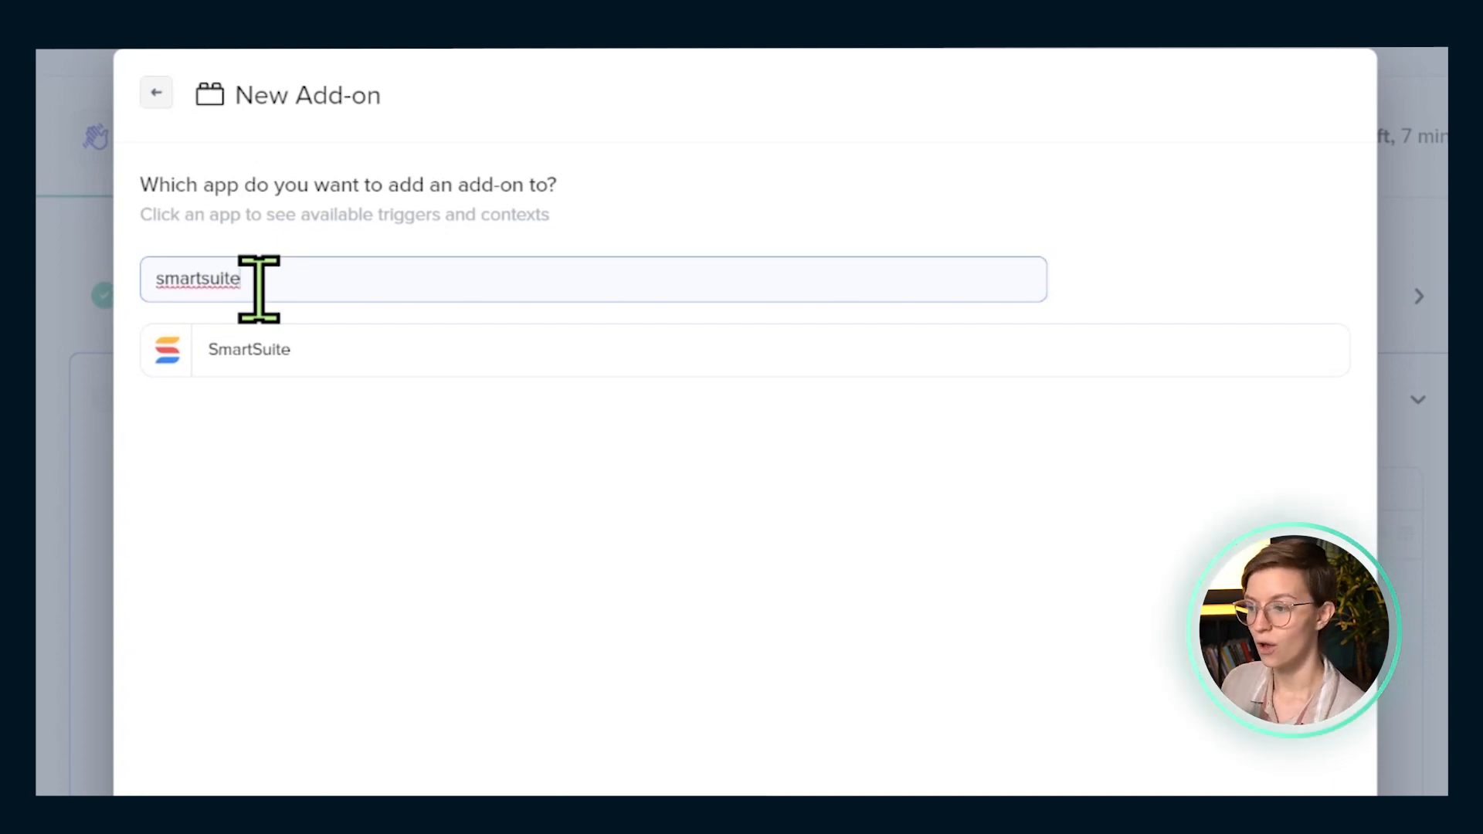
left_click(253, 348)
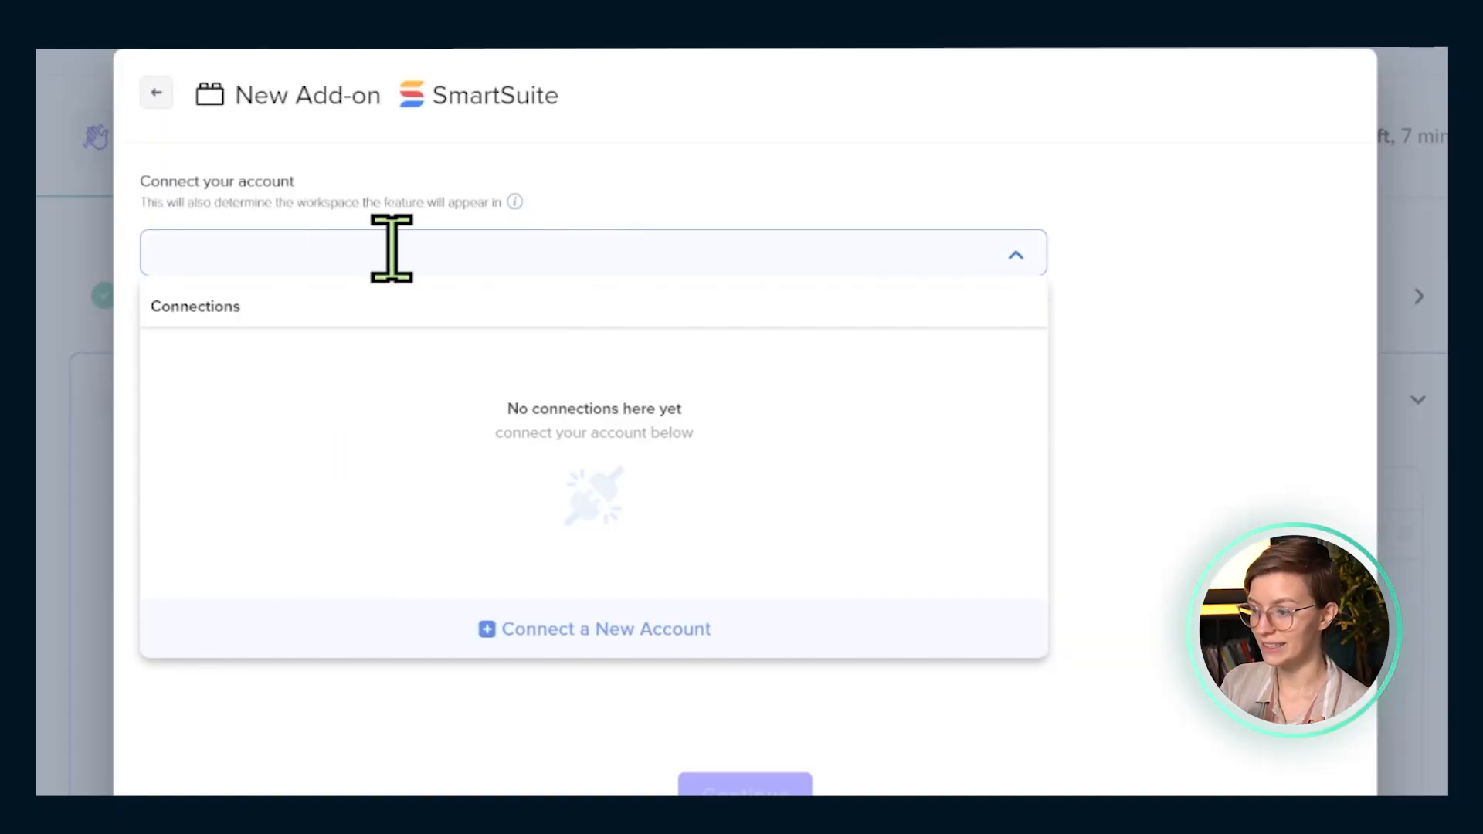
left_click(613, 632)
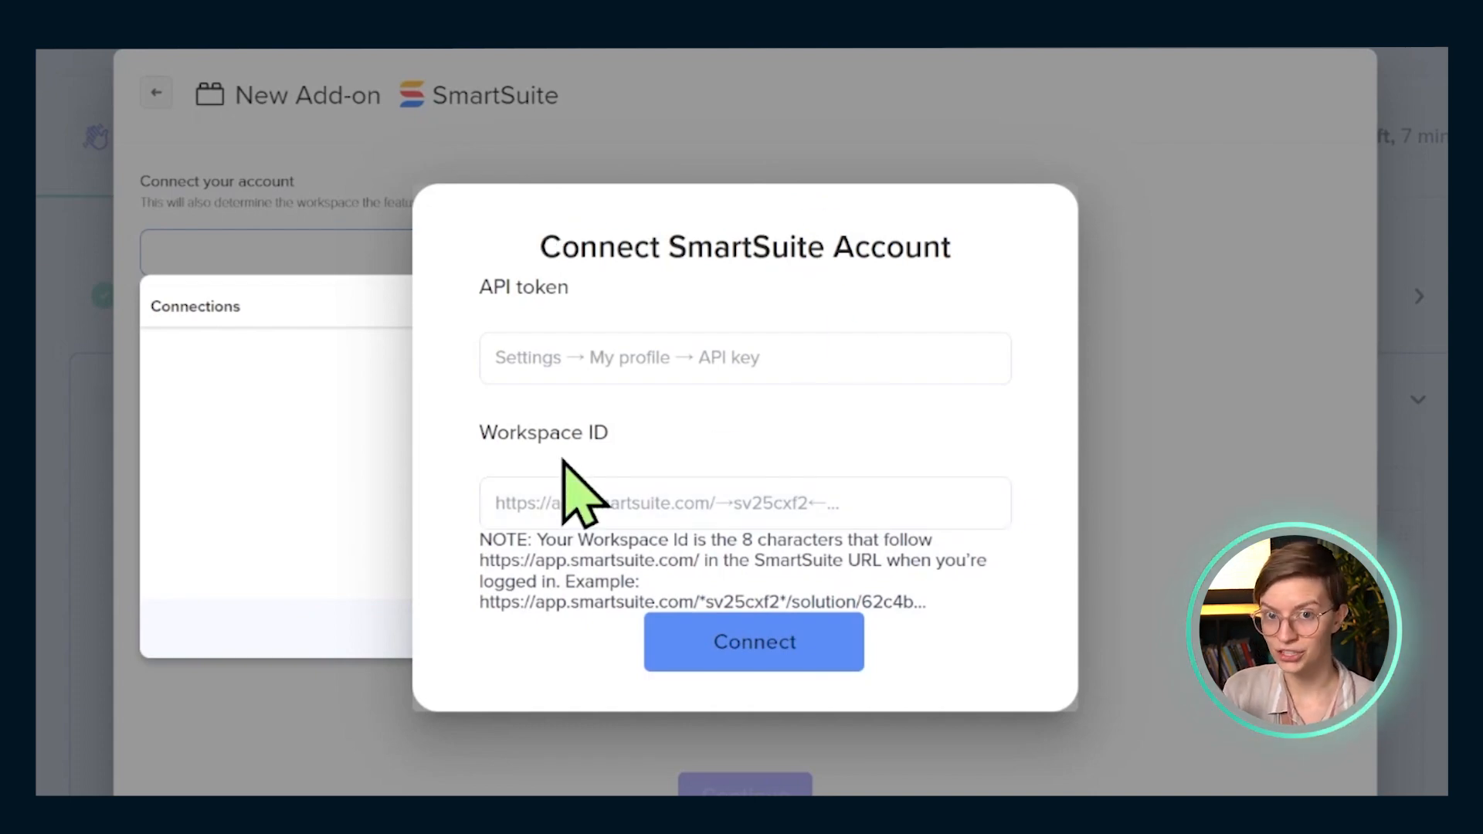
left_click_drag(580, 291, 474, 308)
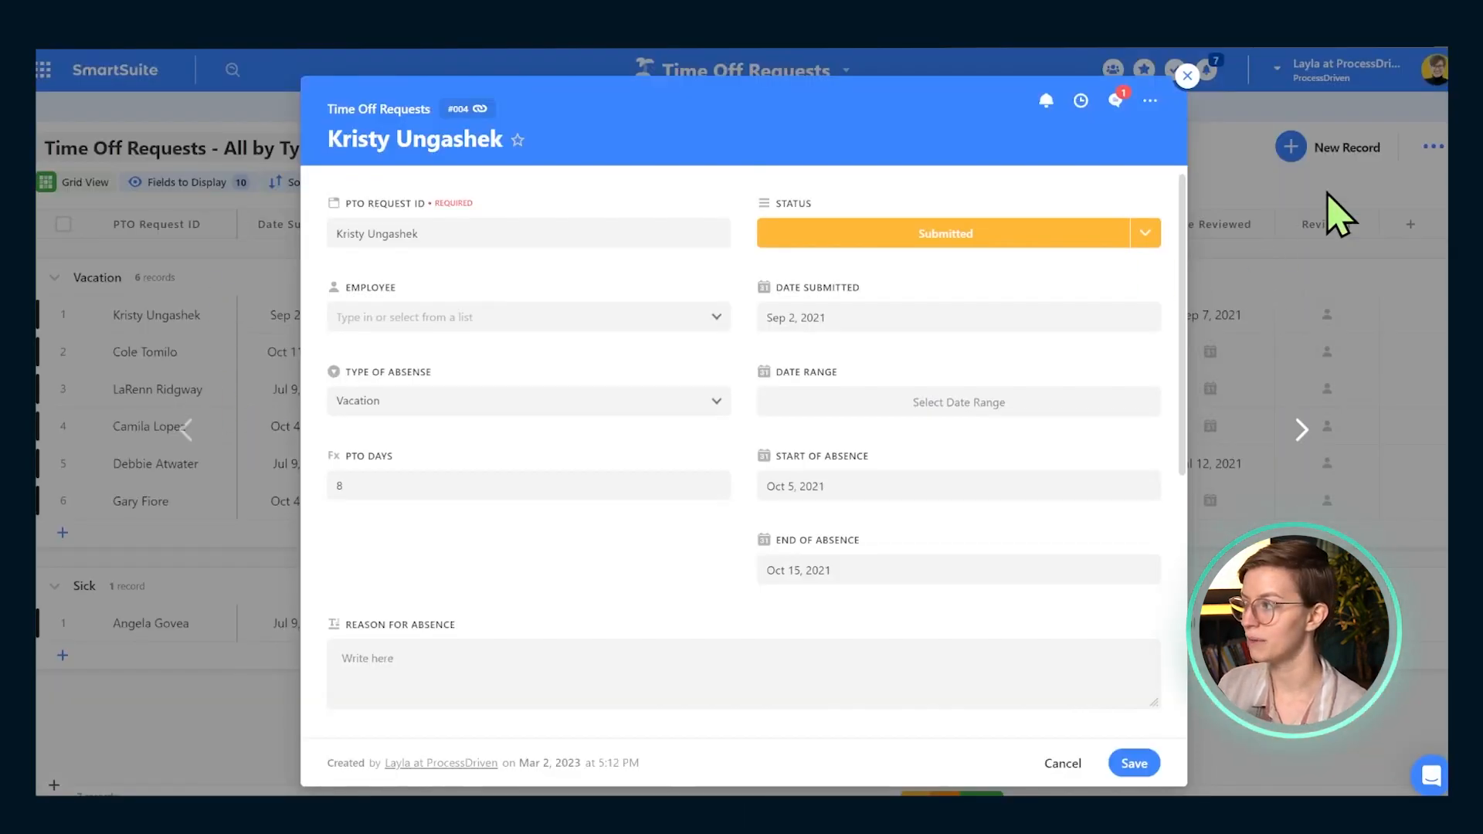
Step: In SmartSuite, close the open time off record and go to the API Key section of the profile settings
left_click(1341, 215)
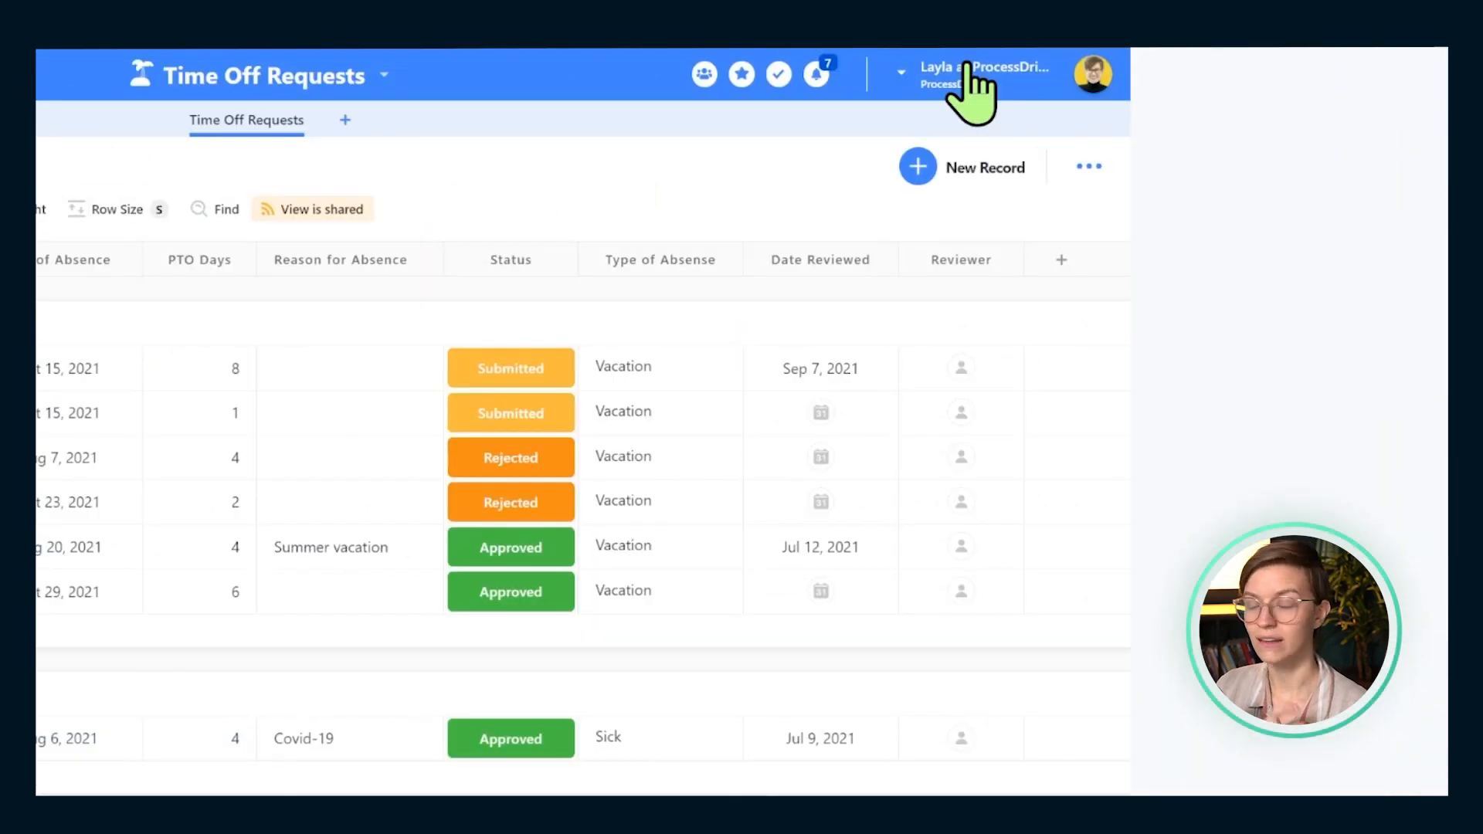
left_click(967, 68)
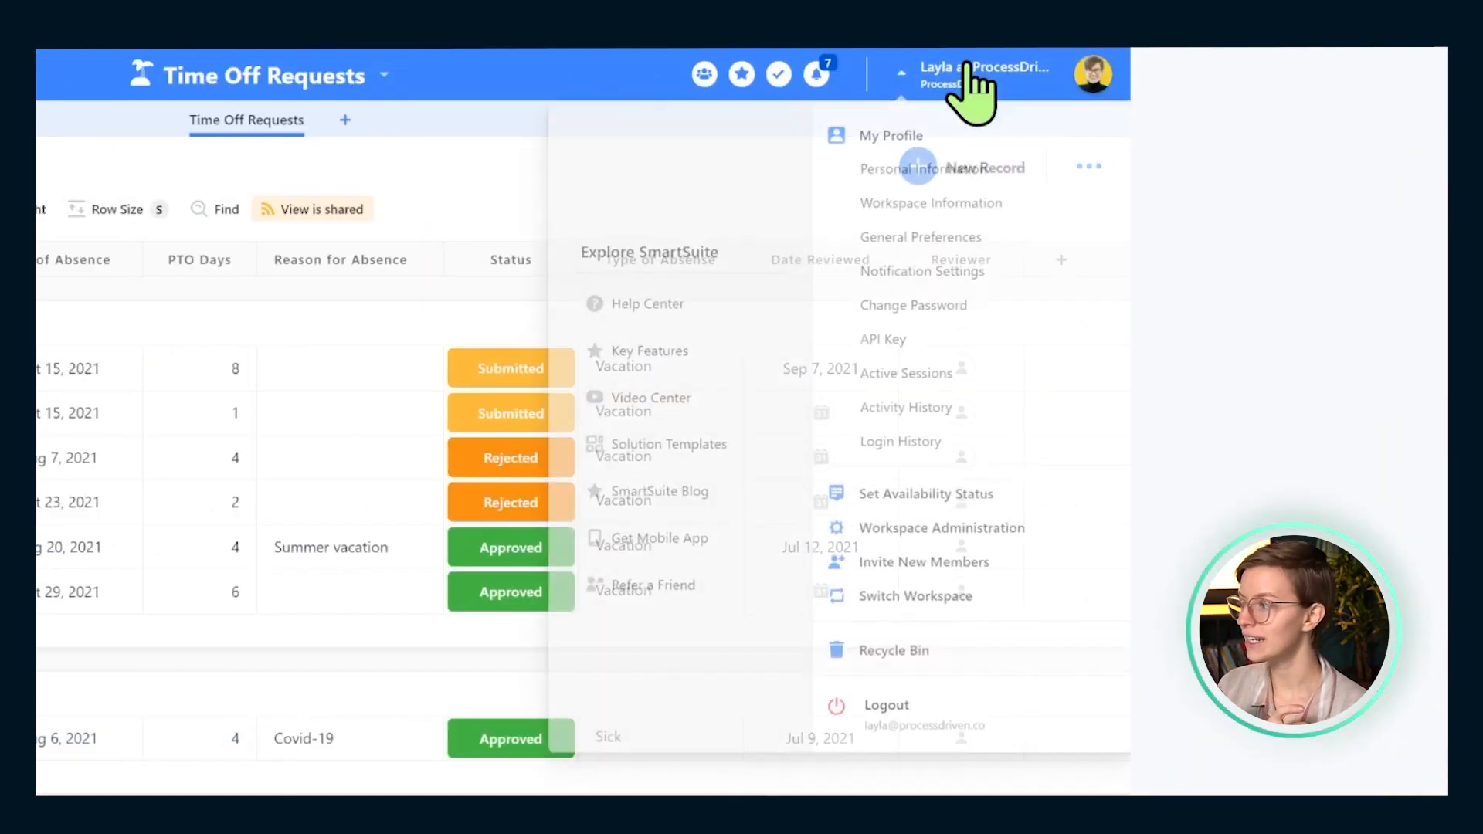
left_click(895, 334)
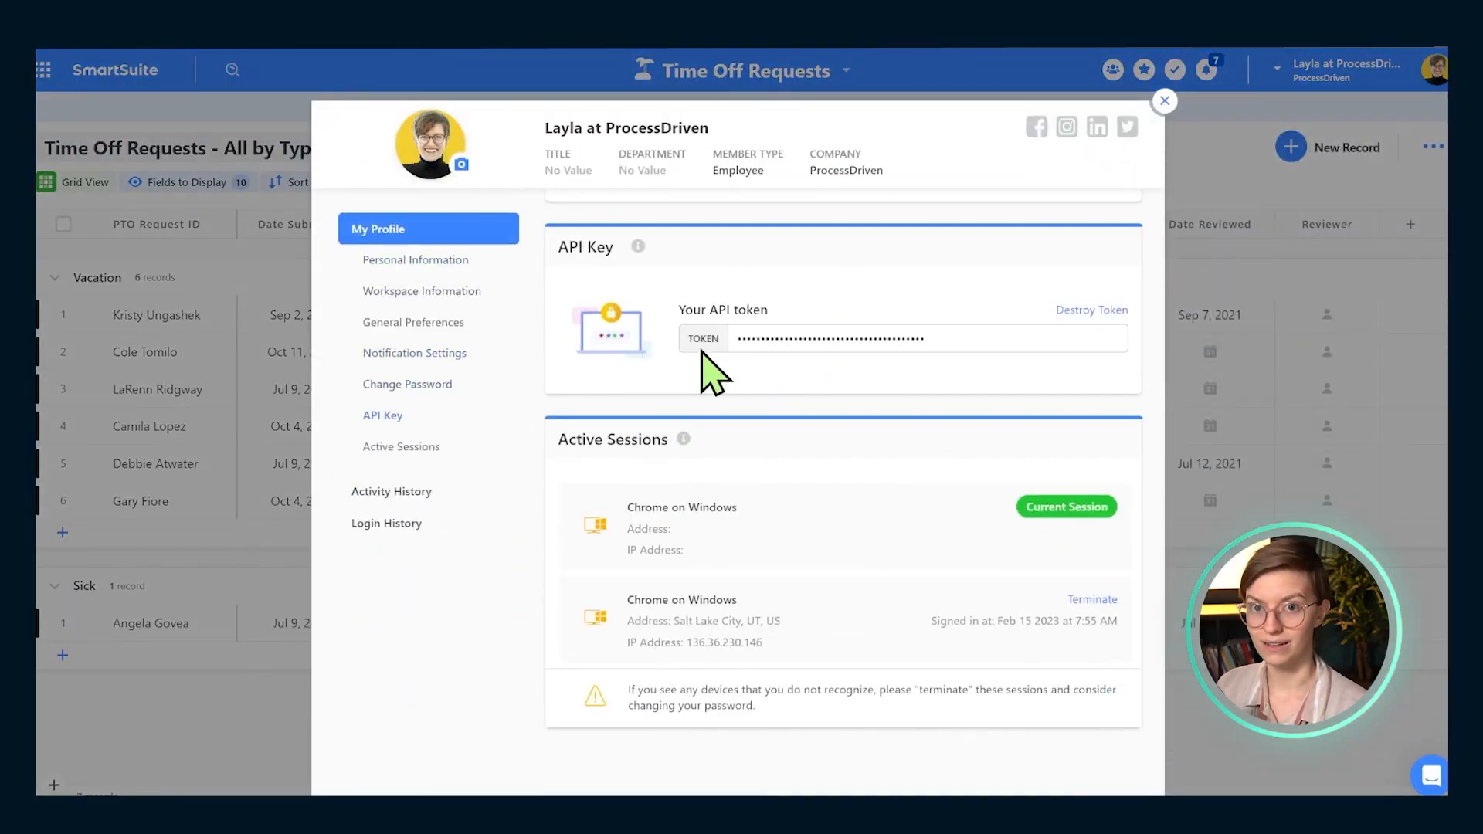
Step: Destroy the existing API token and generate a new one
left_click(1092, 312)
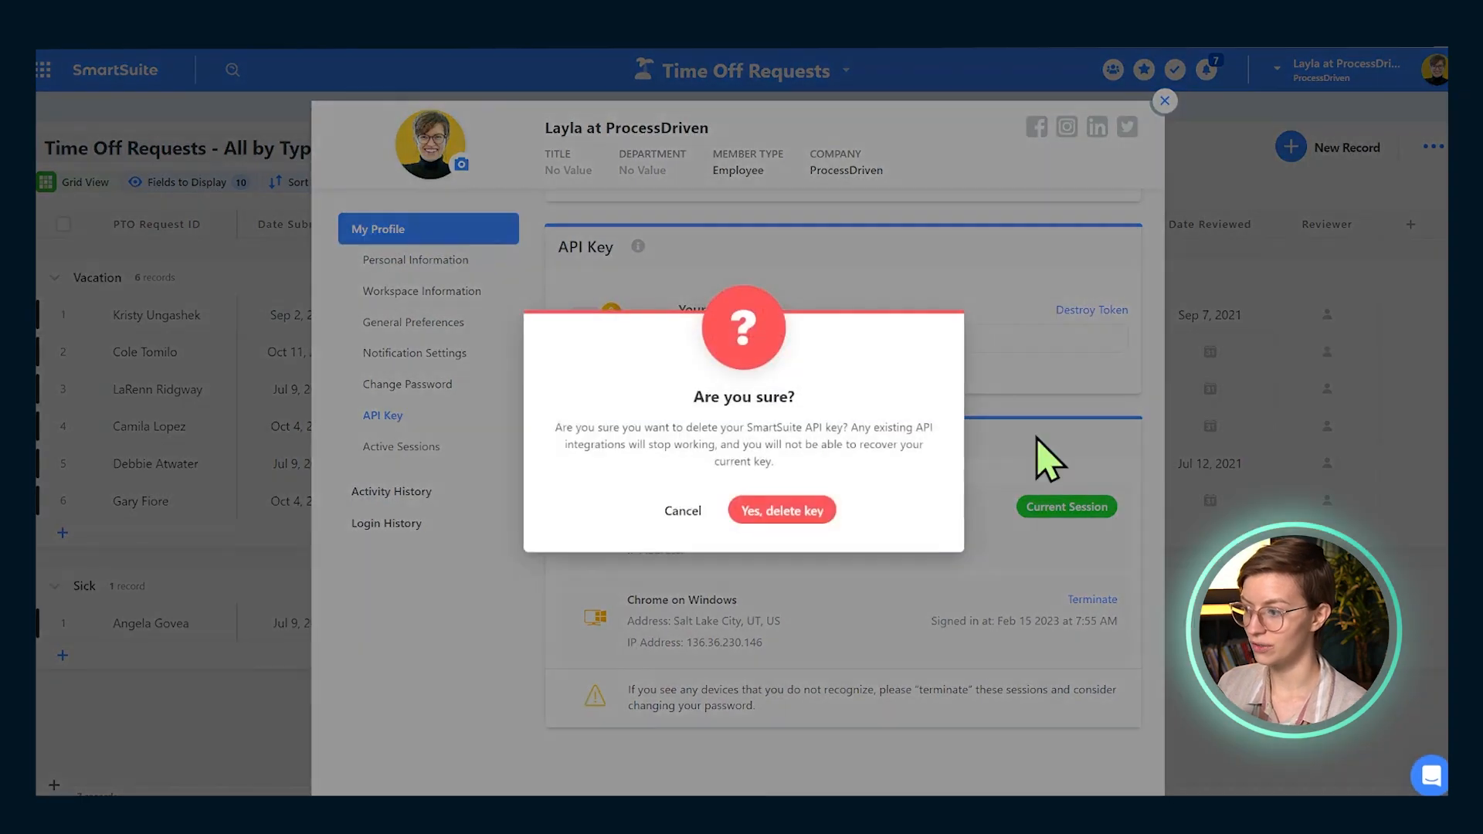
left_click(782, 512)
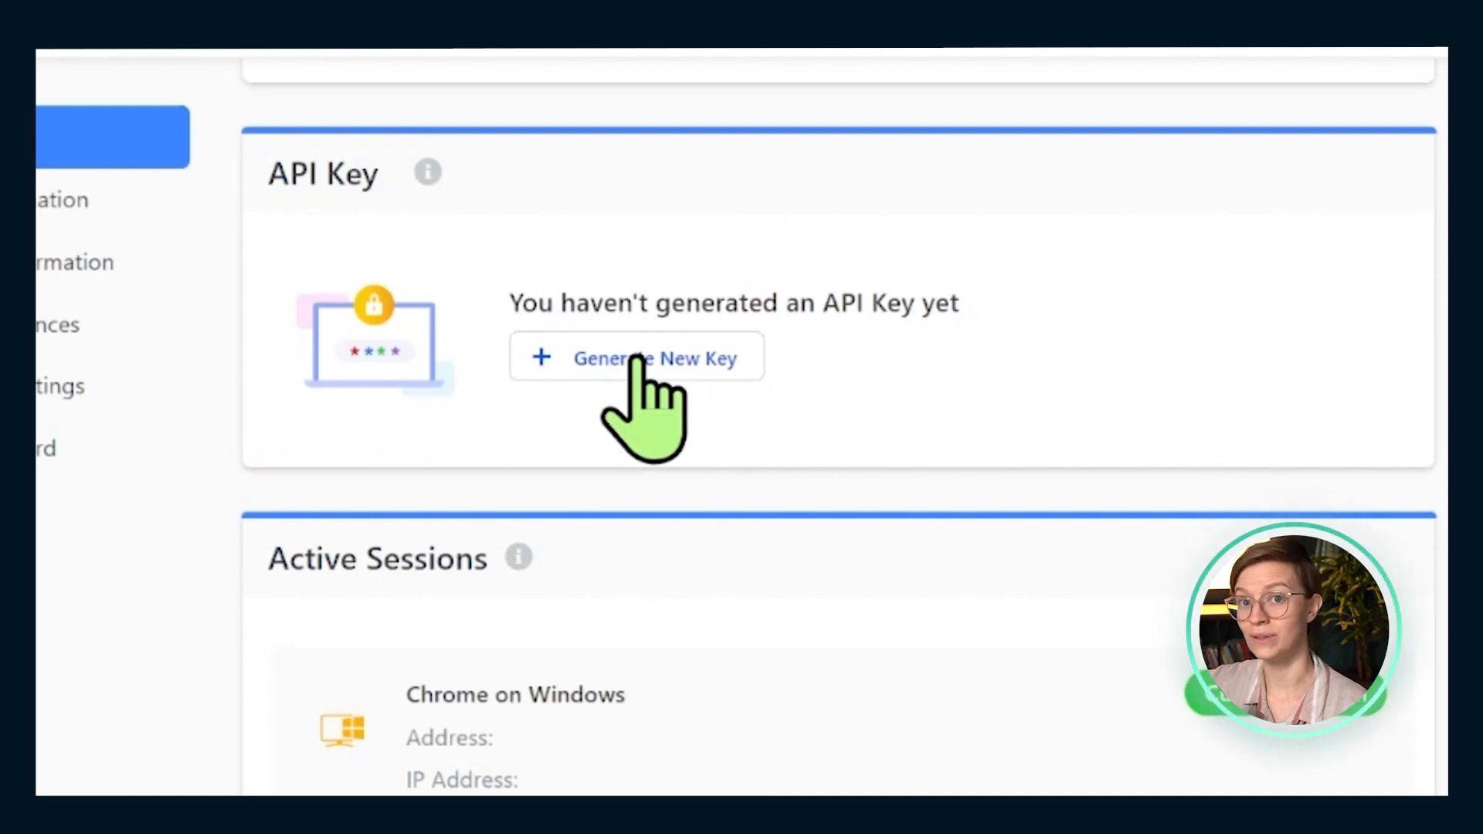
left_click(638, 360)
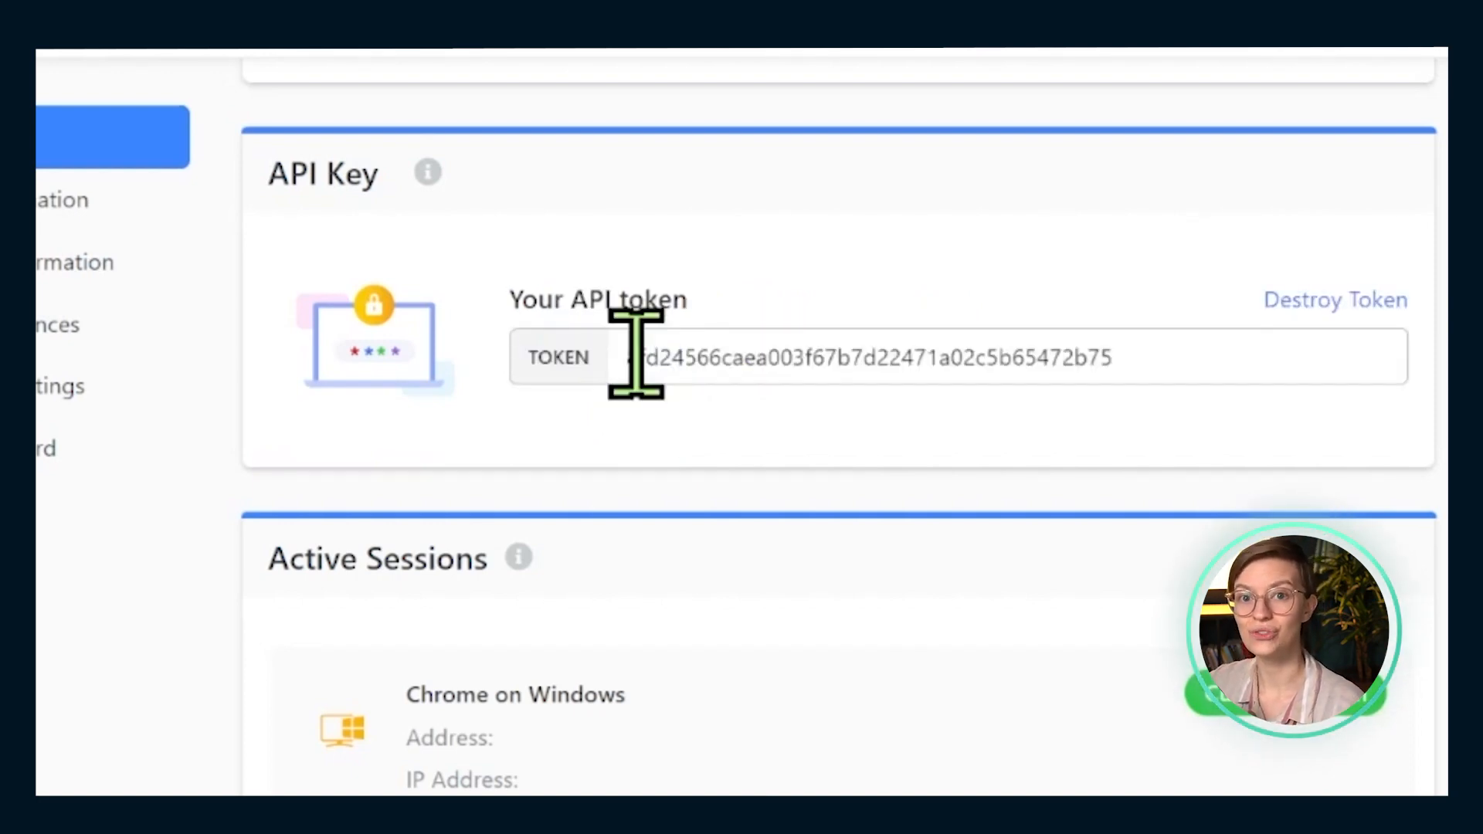
Step: Copy the new API token and paste it into the API token field of Ply's SmartSuite connection form
left_click_drag(1129, 347, 537, 325)
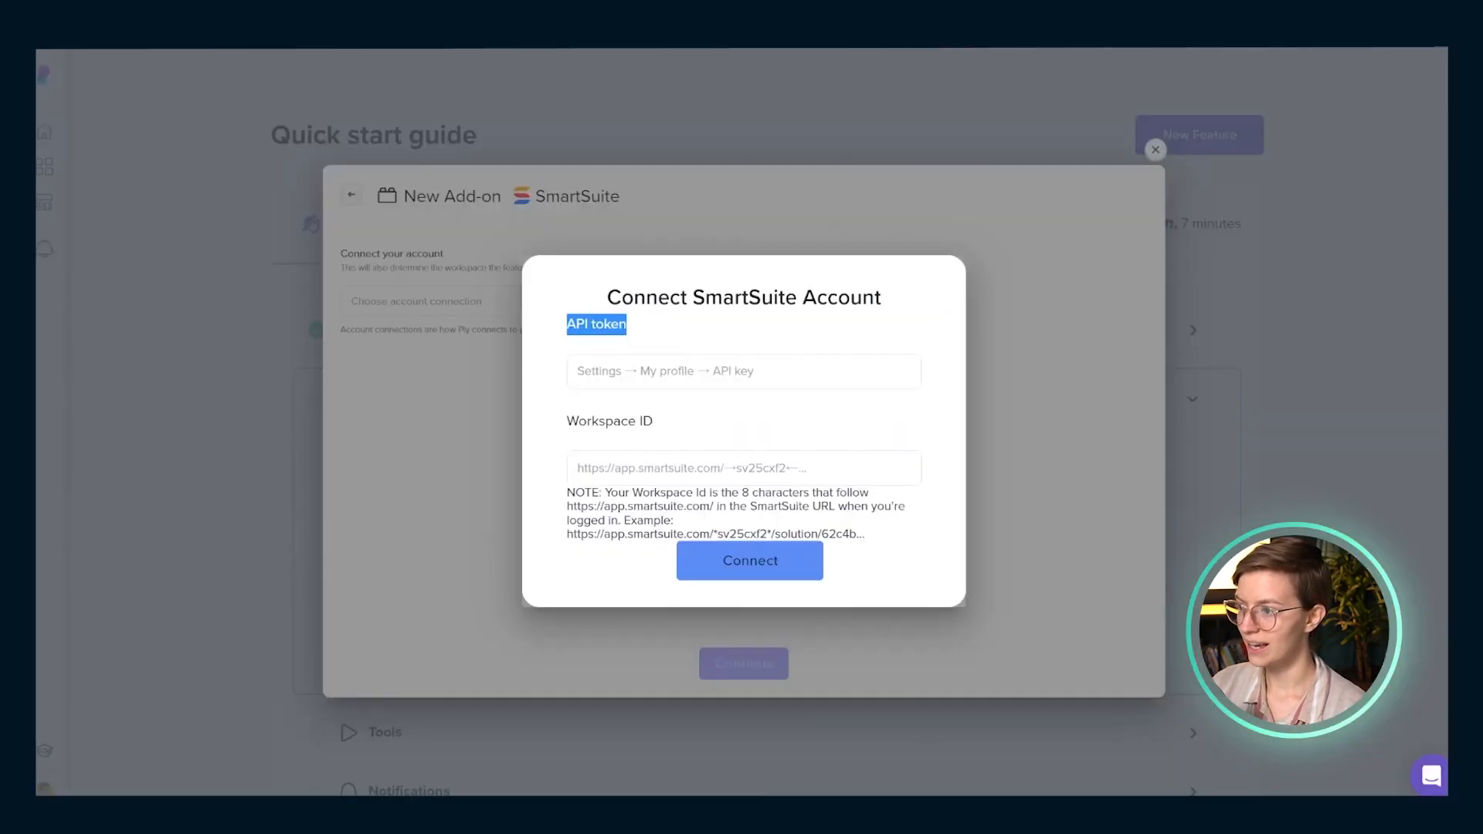
key("ctrl+v")
left_click_drag(710, 421, 536, 420)
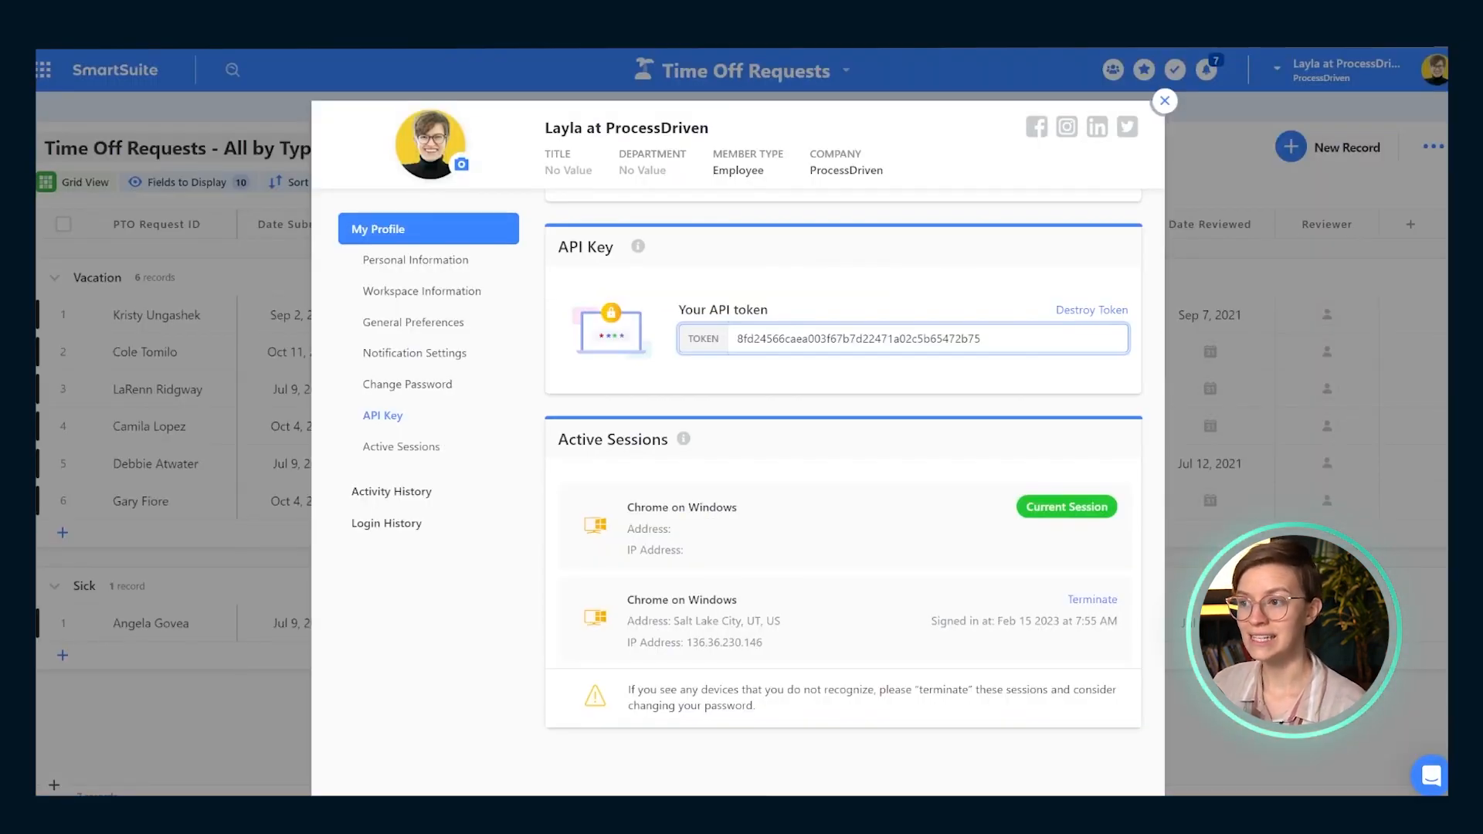
Step: In SmartSuite, close the profile settings and copy the workspace ID from the page's URL
left_click(277, 54)
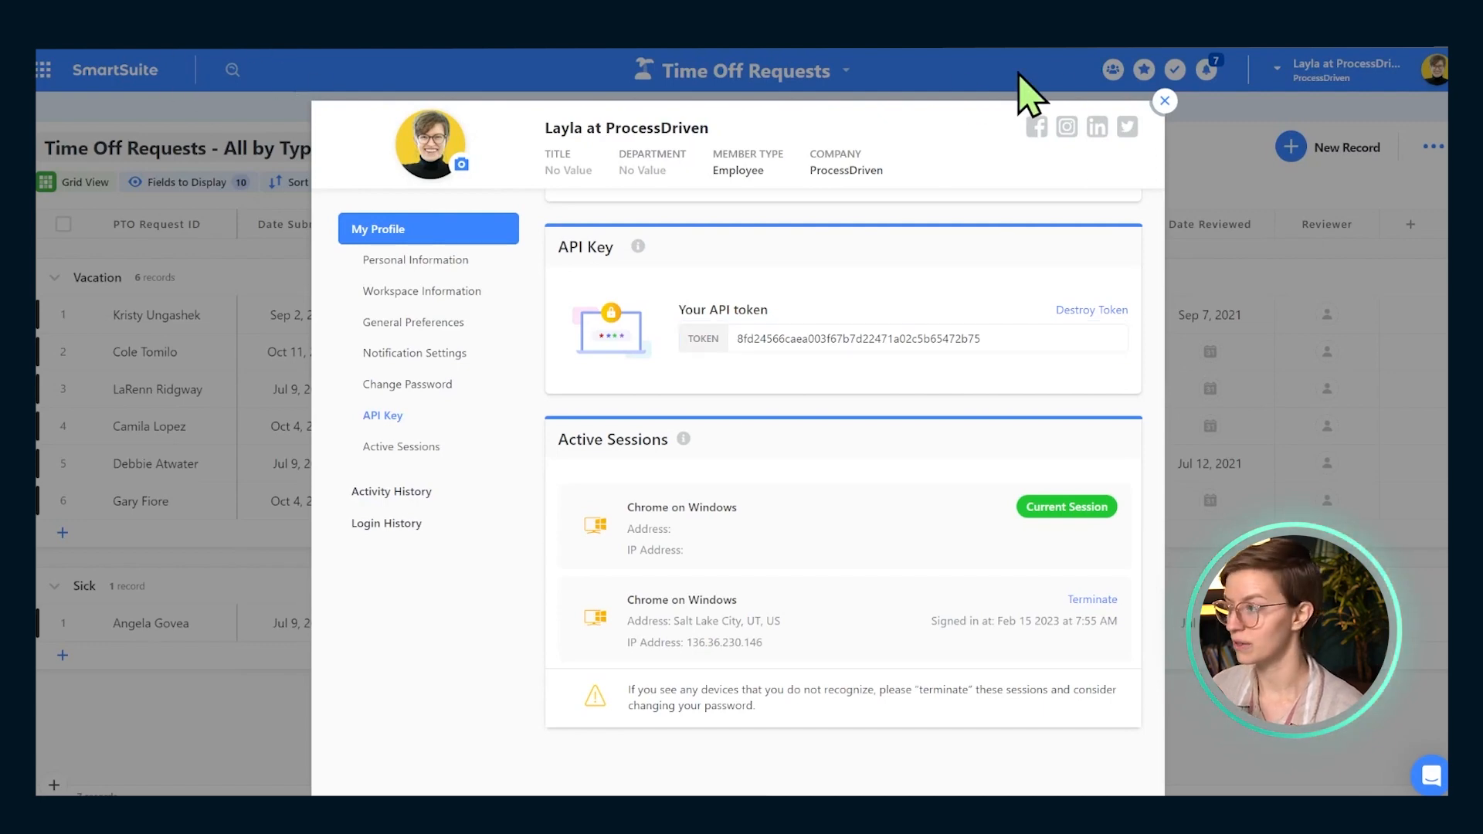
left_click(1166, 102)
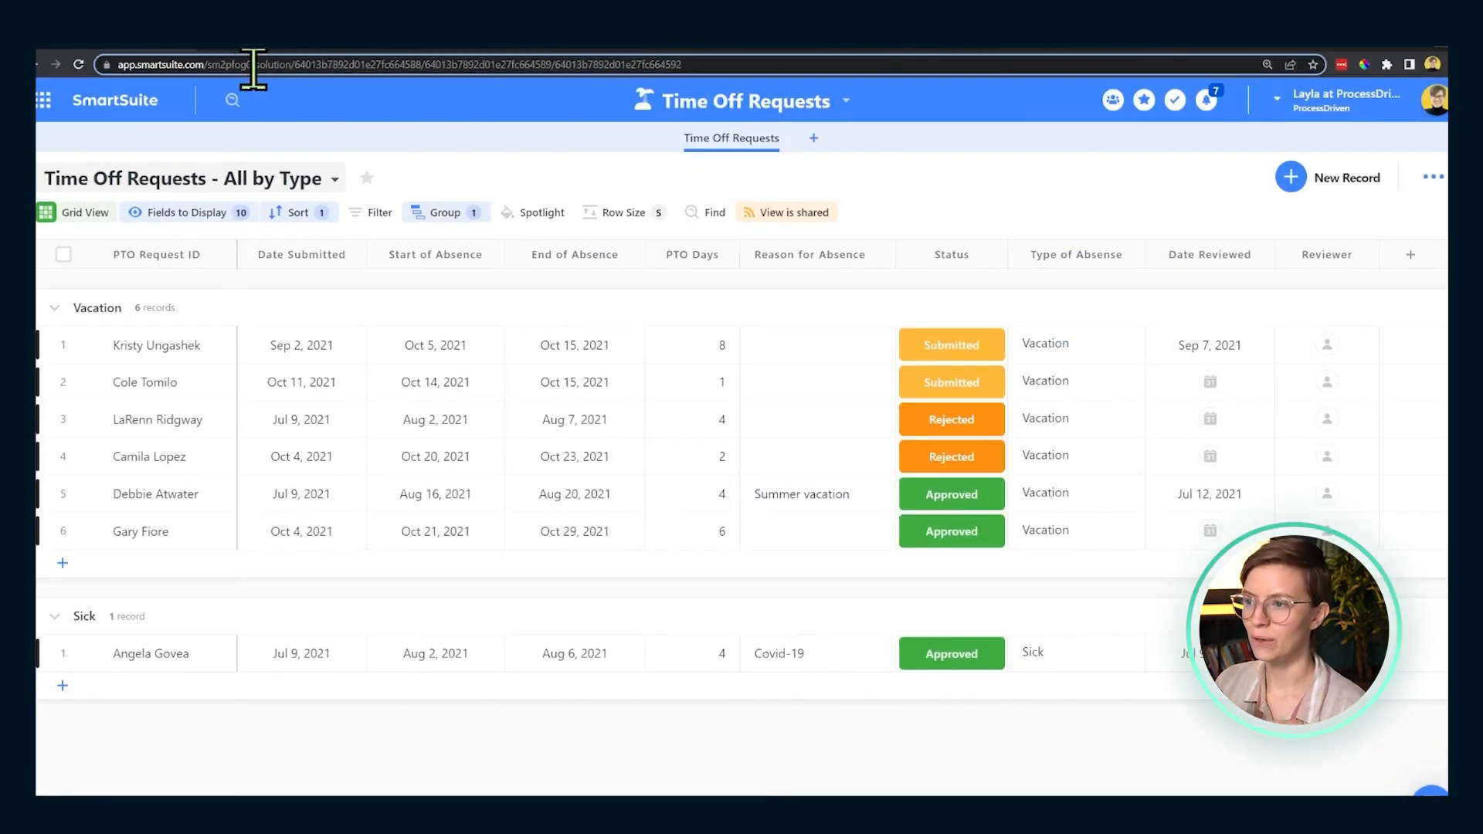
left_click_drag(254, 65, 206, 65)
key("ctrl+c")
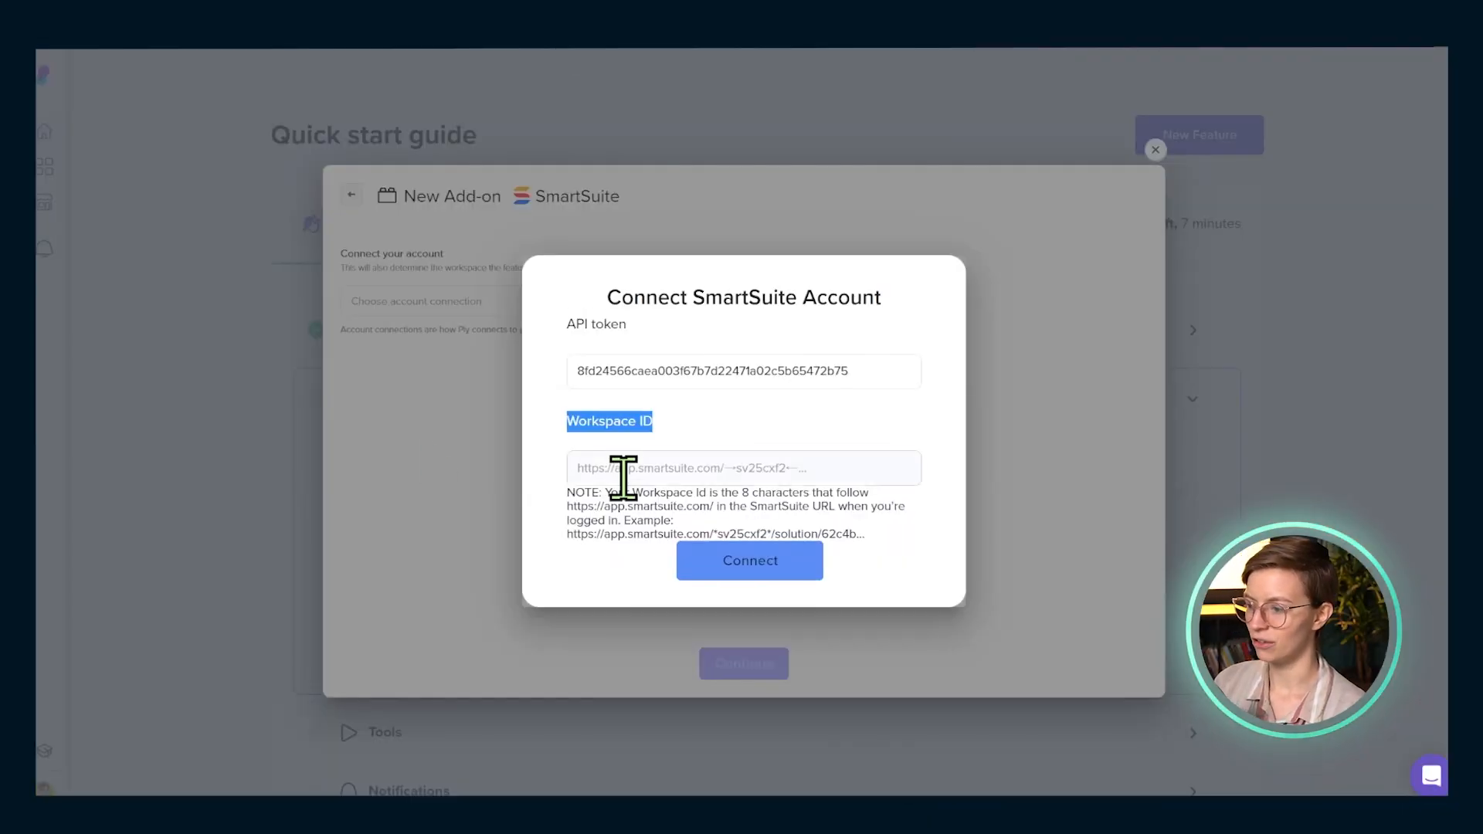
Step: In Ply's connection form, paste the workspace ID and connect the SmartSuite account
left_click(623, 477)
key("ctrl+v")
left_click_drag(659, 467, 564, 463)
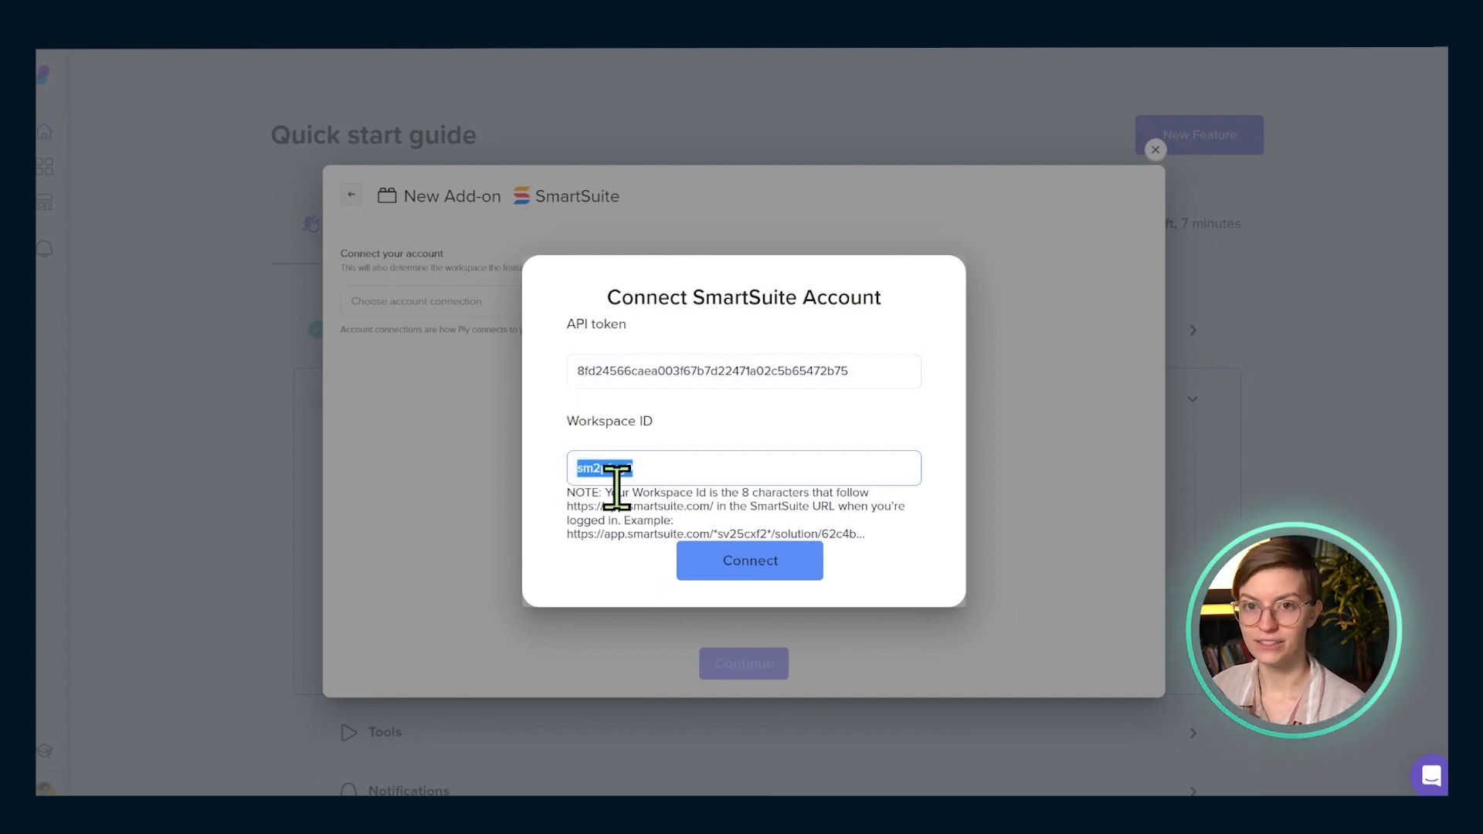
left_click(773, 560)
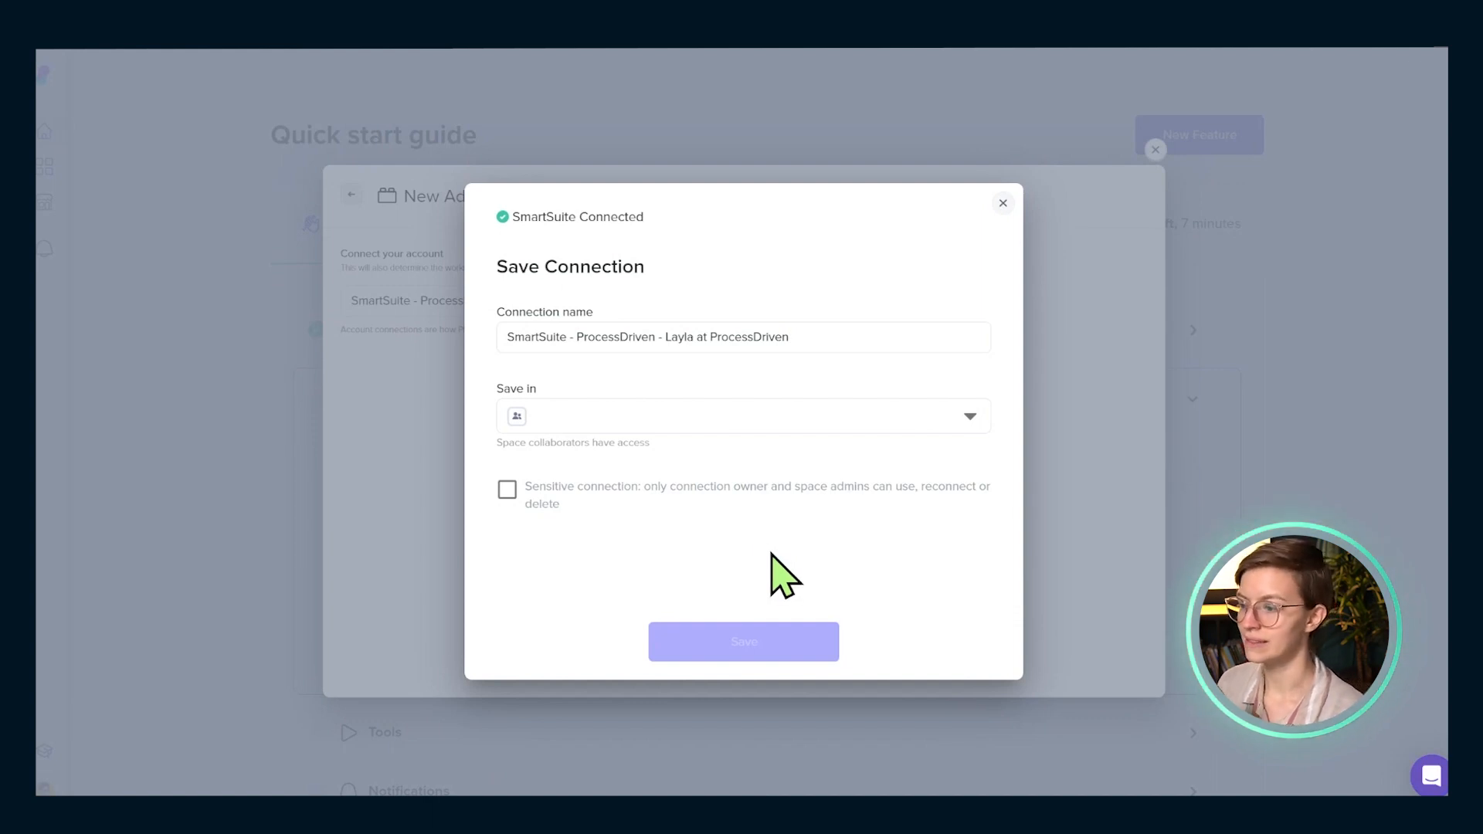
Step: Save the SmartSuite connection in the private personal space
left_click(639, 421)
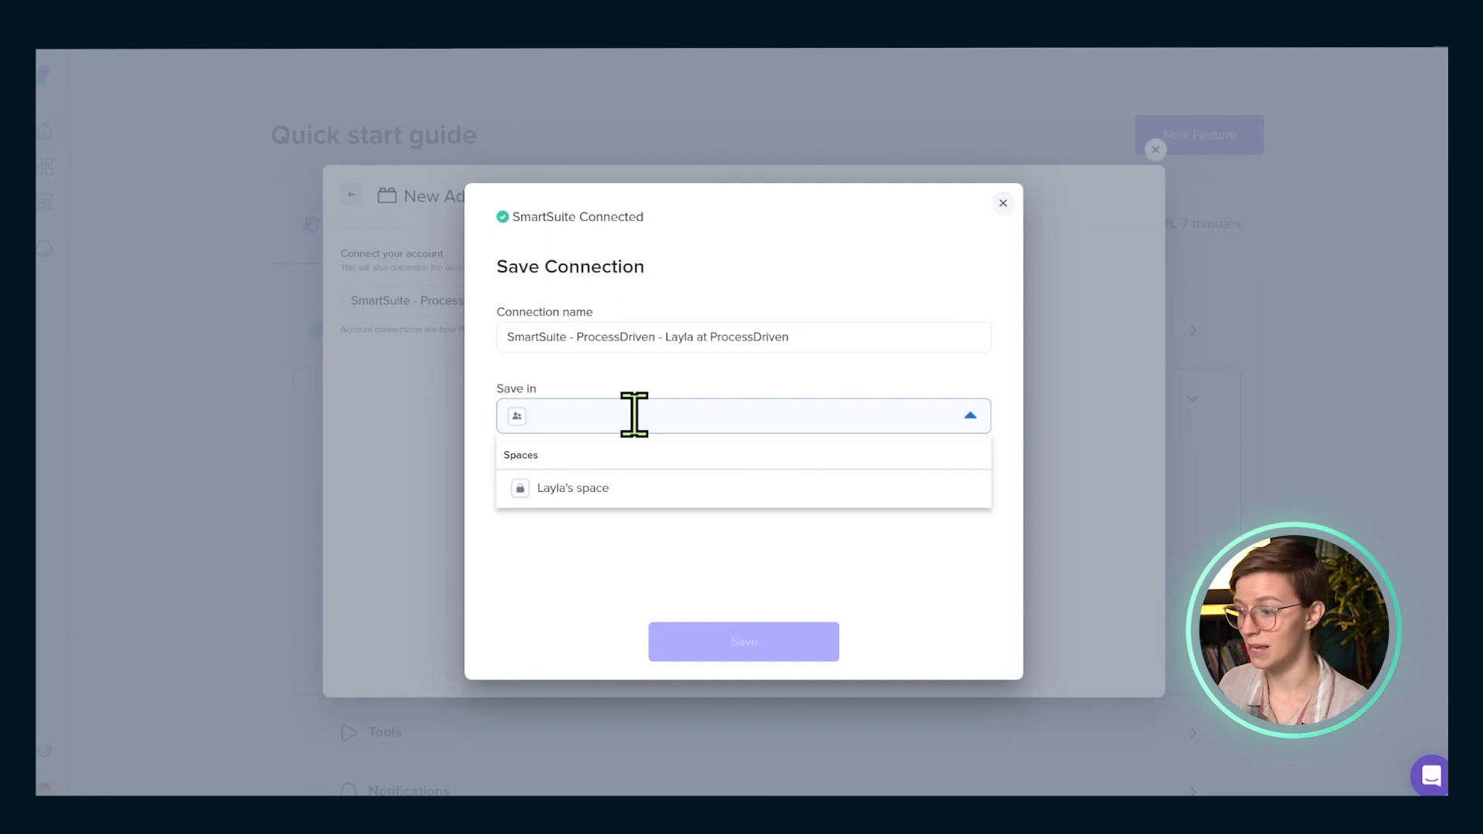
left_click(594, 495)
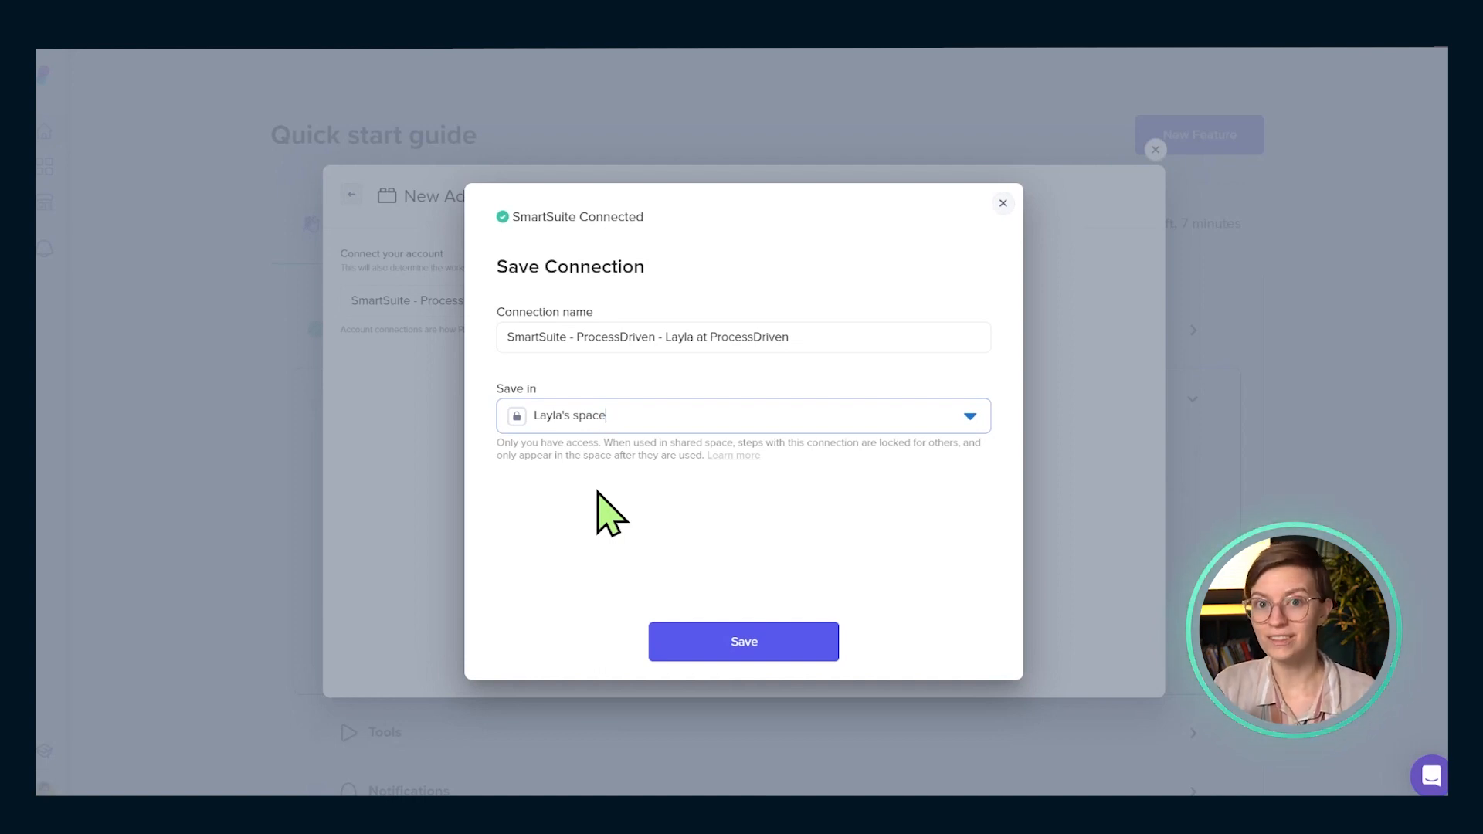
left_click(762, 626)
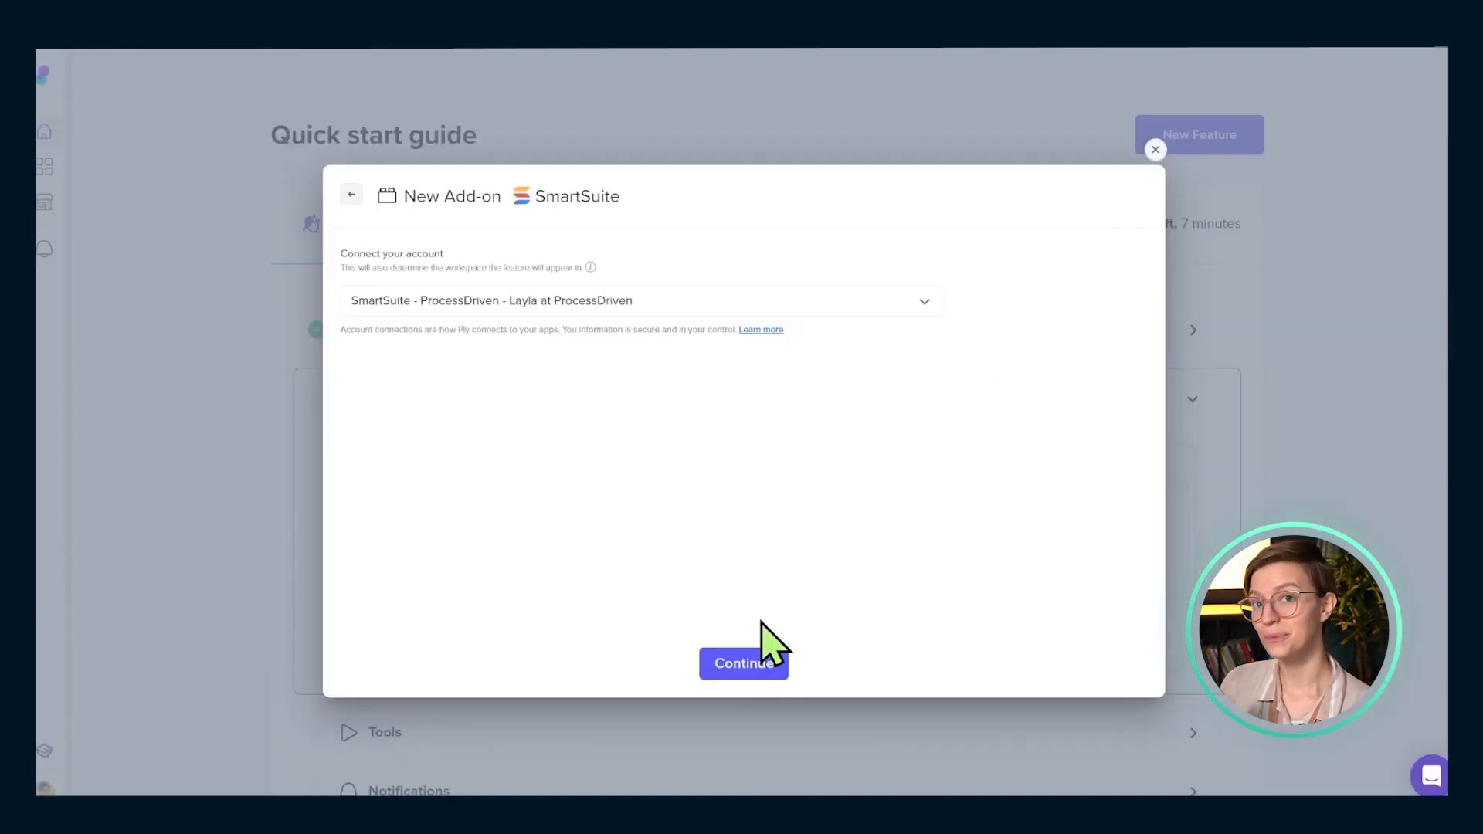
Step: Continue with the connected account and choose a button in records in a specific application as the add-on's element and context
left_click(761, 680)
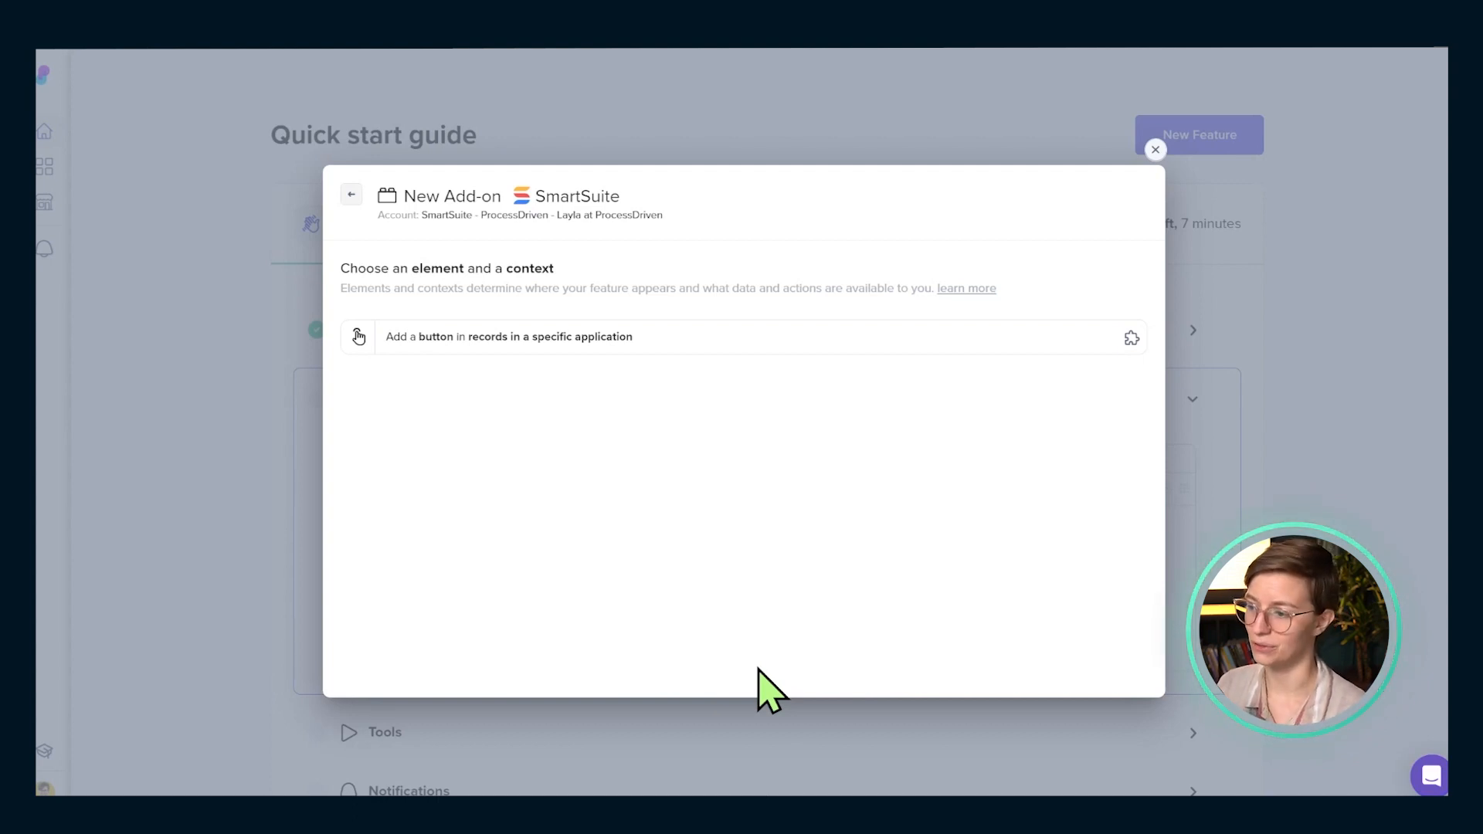
left_click(459, 336)
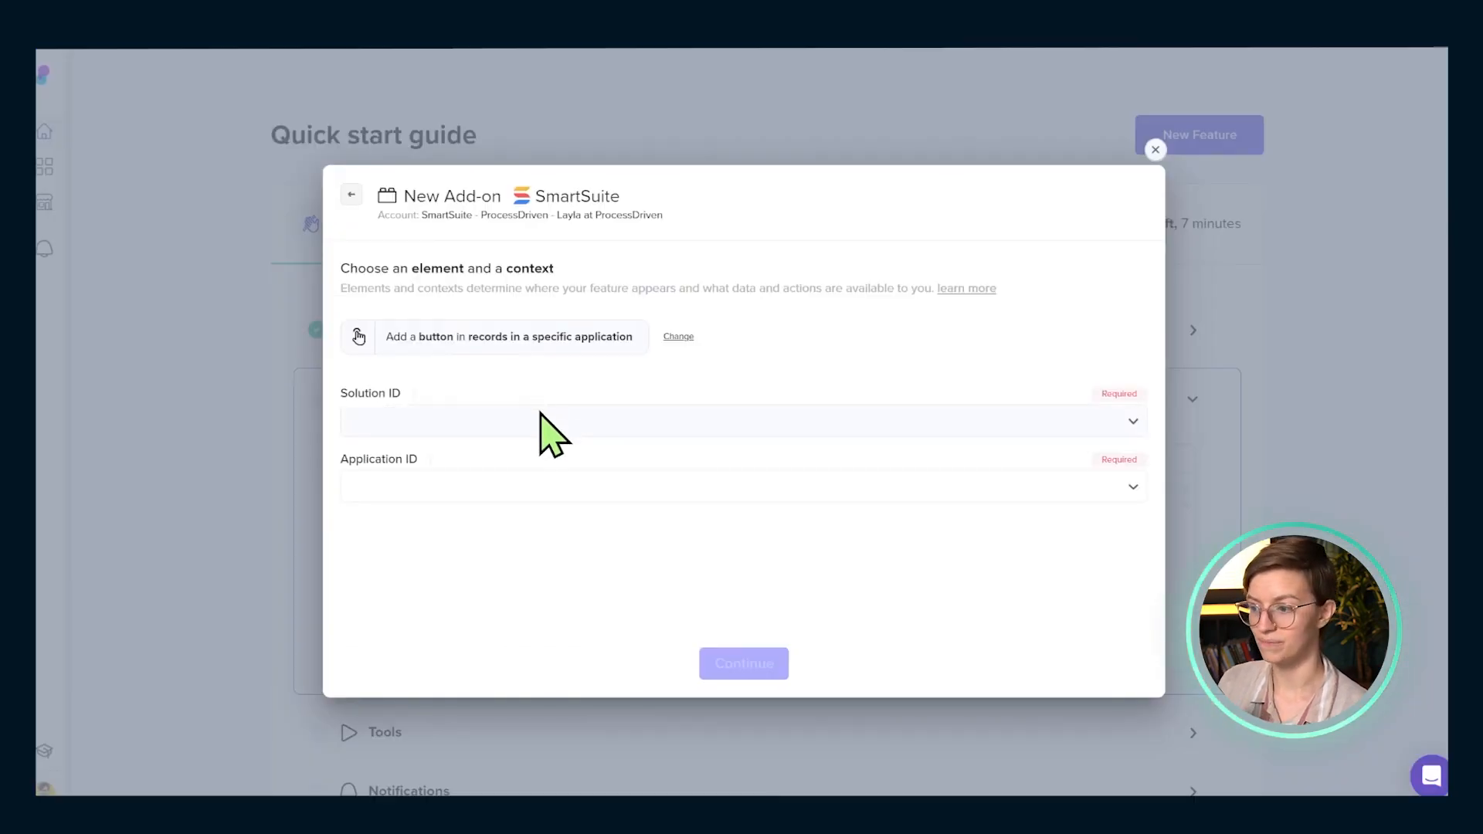
Step: Set both the solution and the application to Time Off Requests, and continue with the add-on setup
left_click(542, 422)
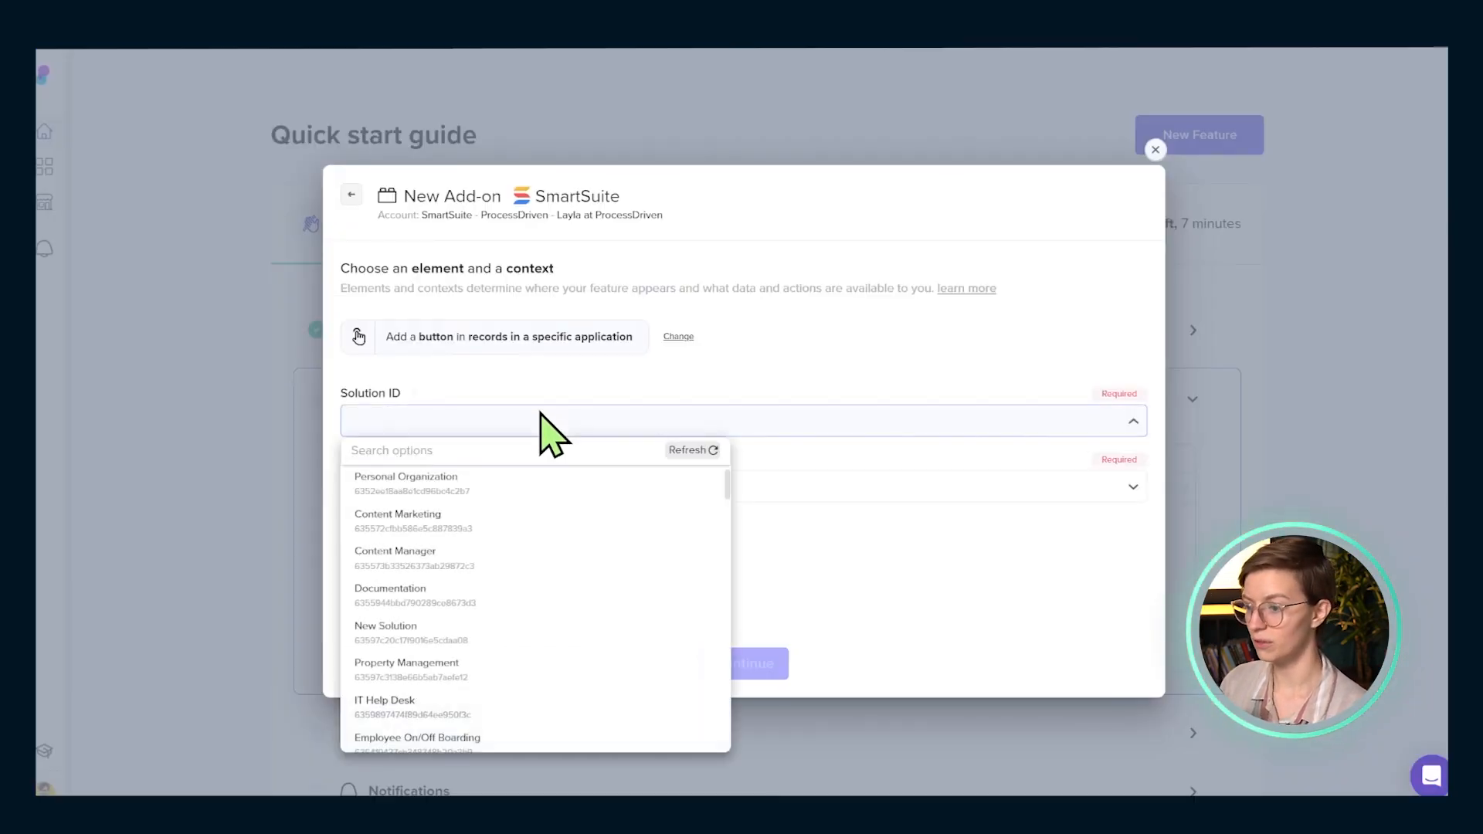
left_click(510, 449)
type("time")
left_click(456, 483)
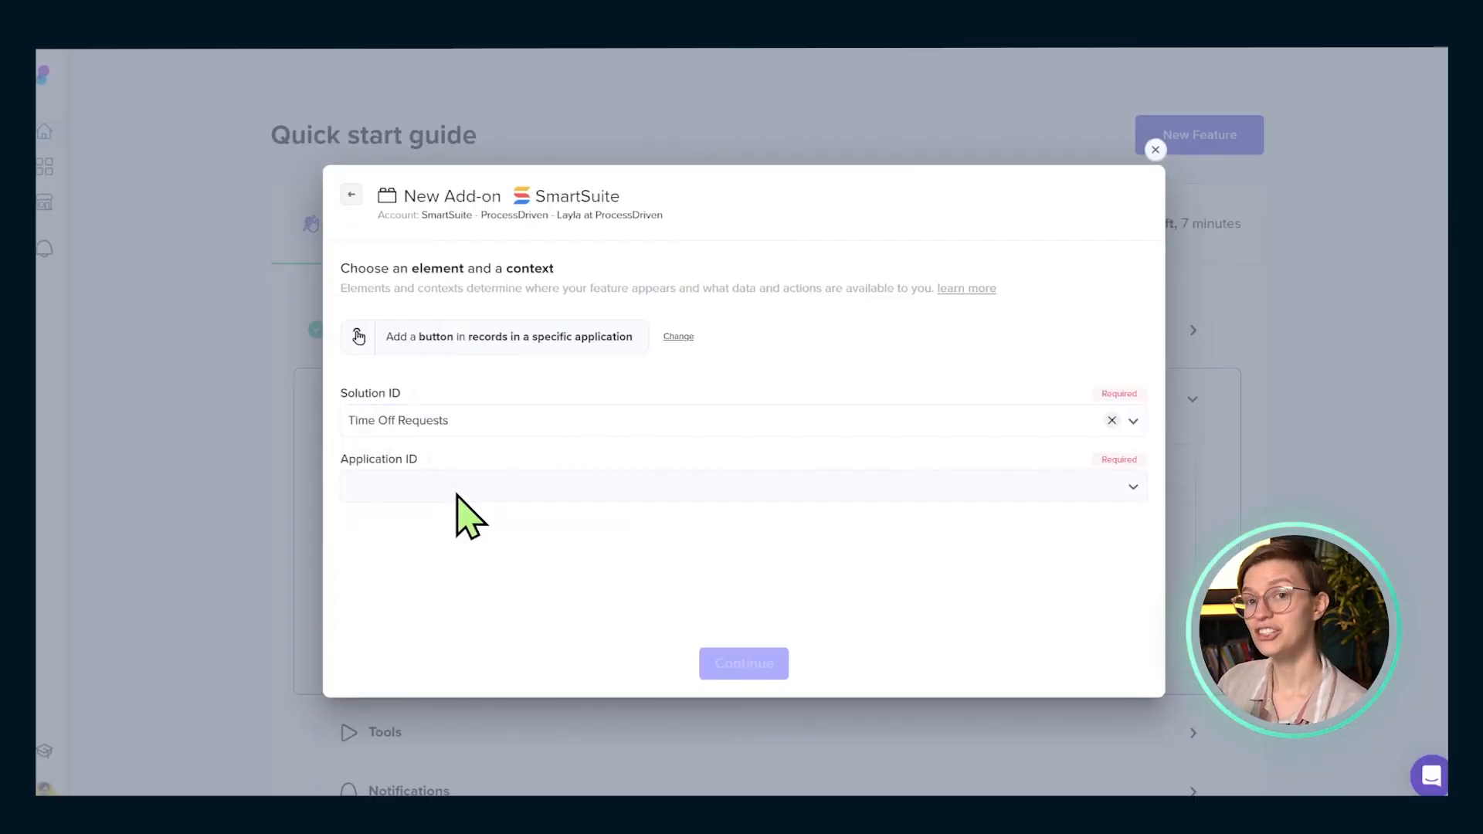
left_click(457, 494)
left_click(475, 516)
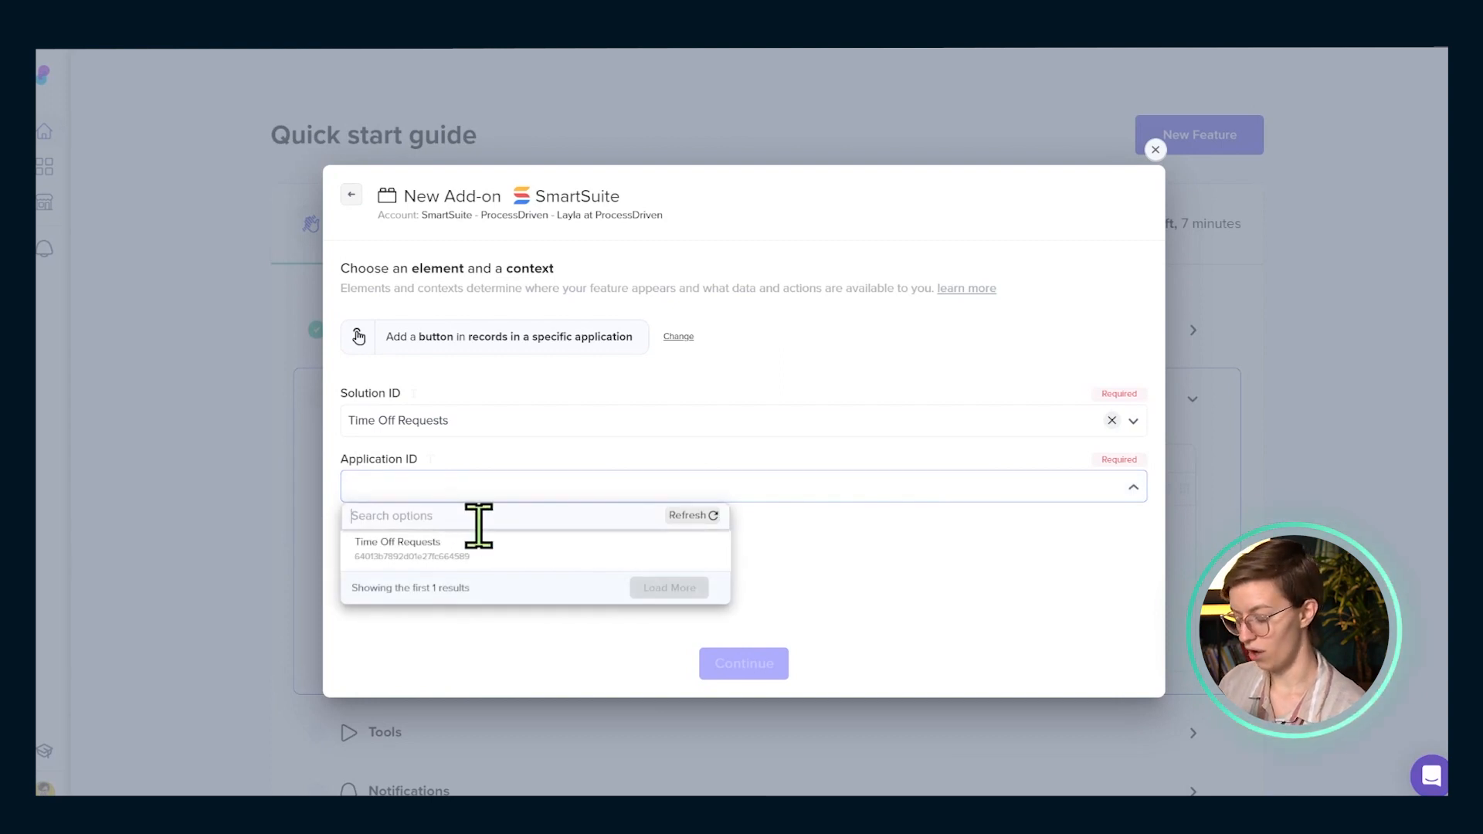
type("time off")
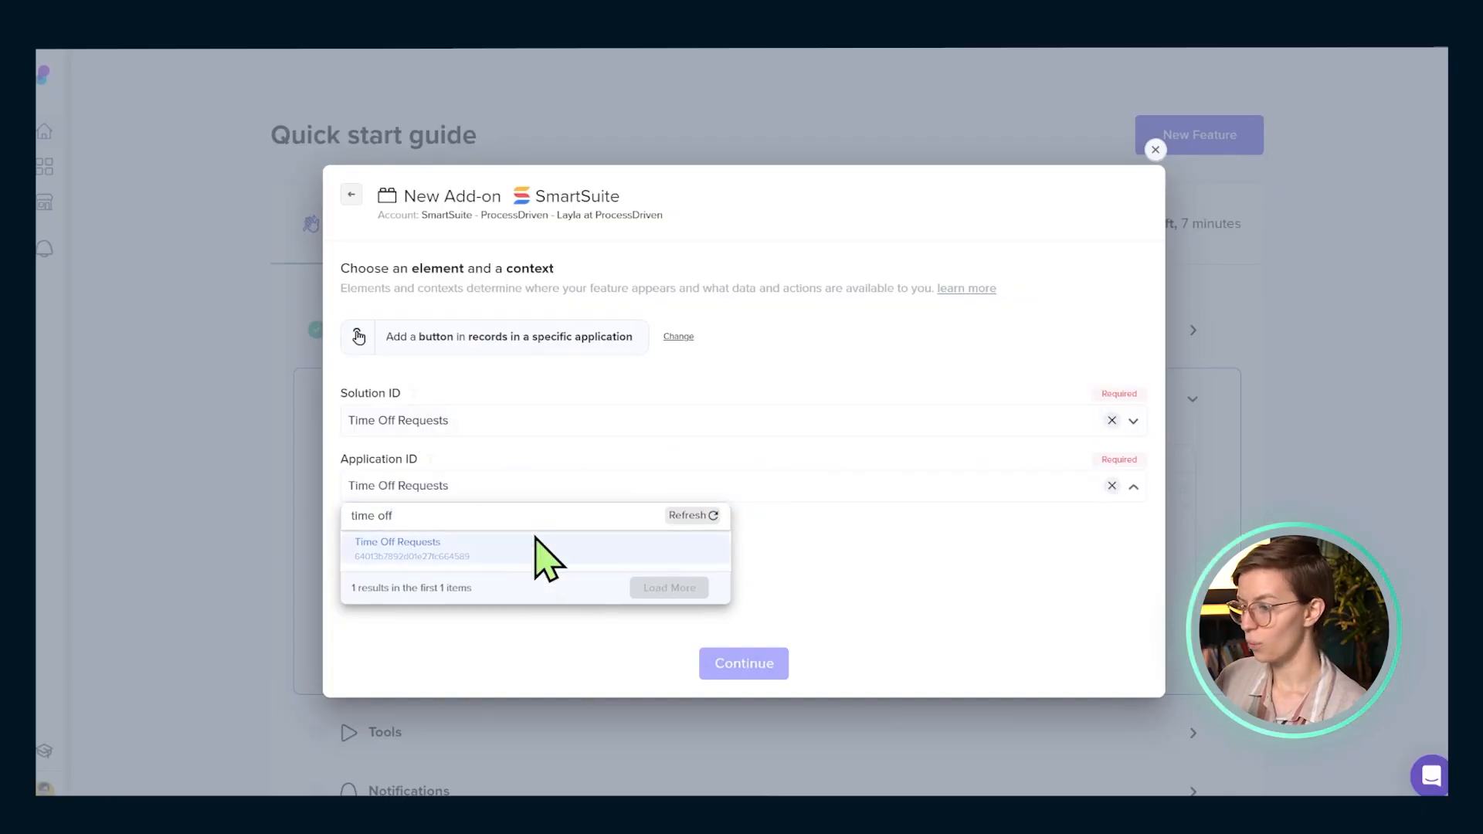
left_click(535, 547)
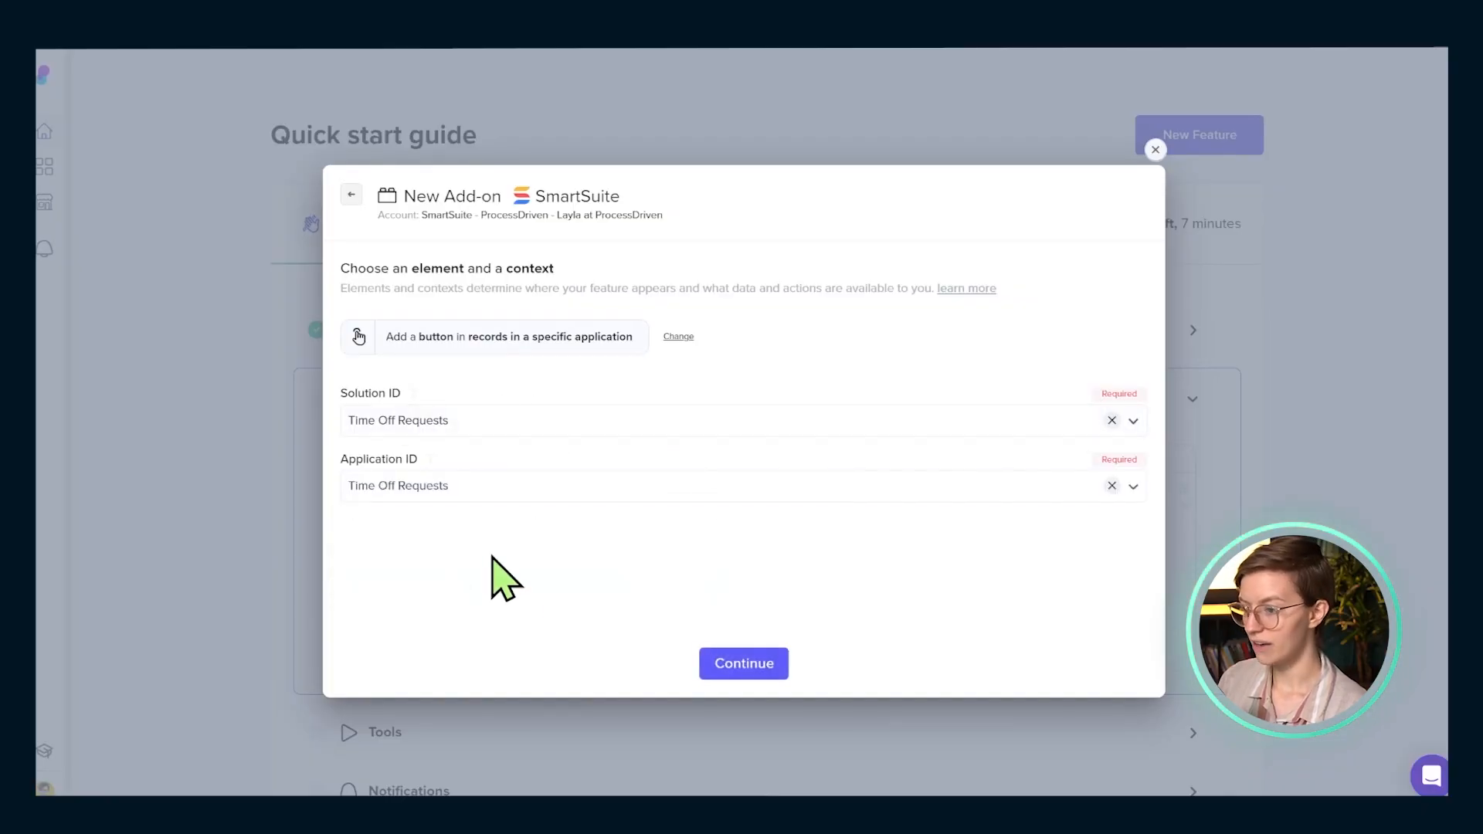
left_click(757, 665)
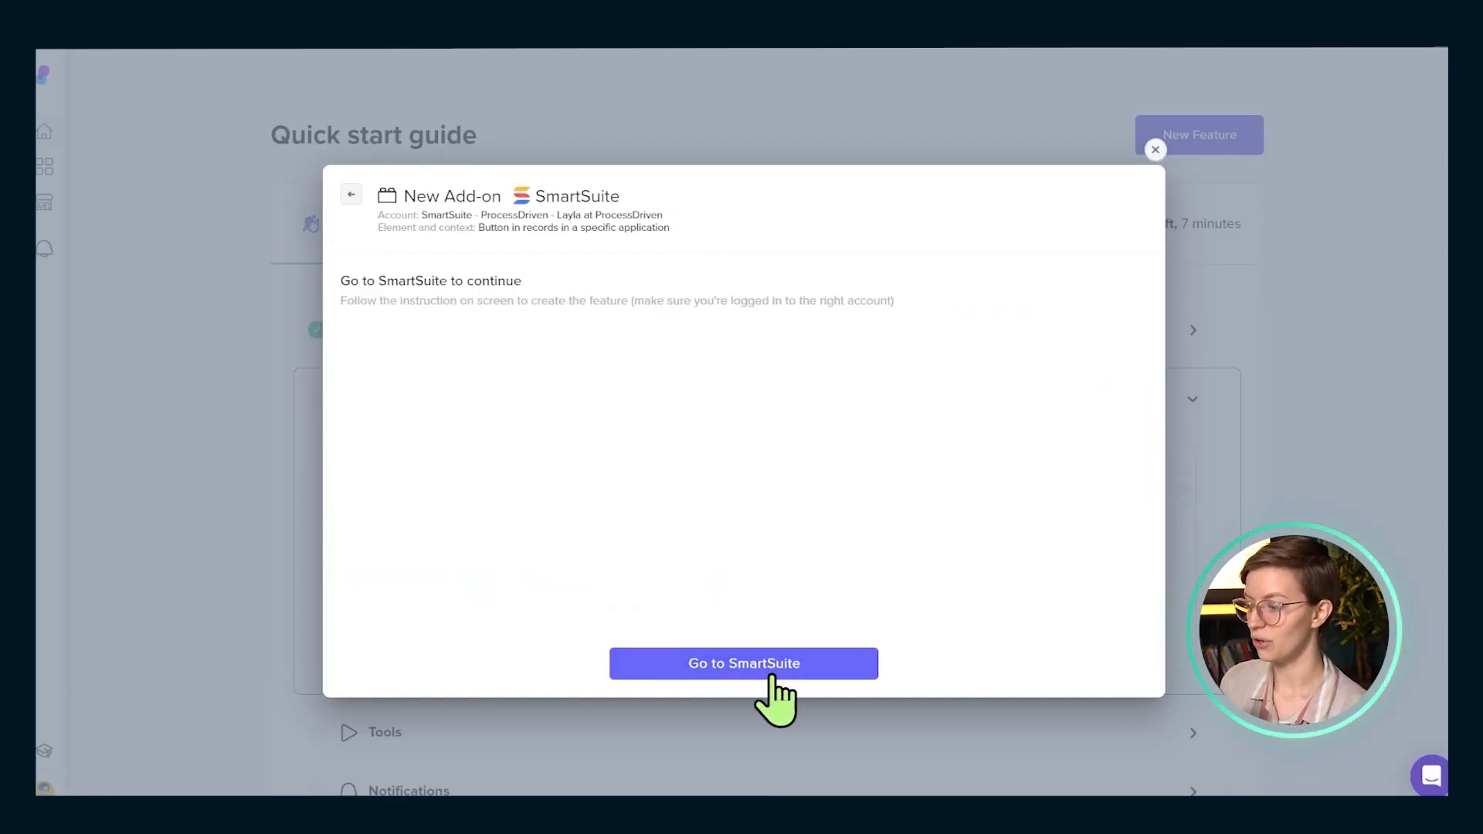
Step: Go to SmartSuite, open the second record in the Vacation group as sample data, and create the button there
left_click(706, 669)
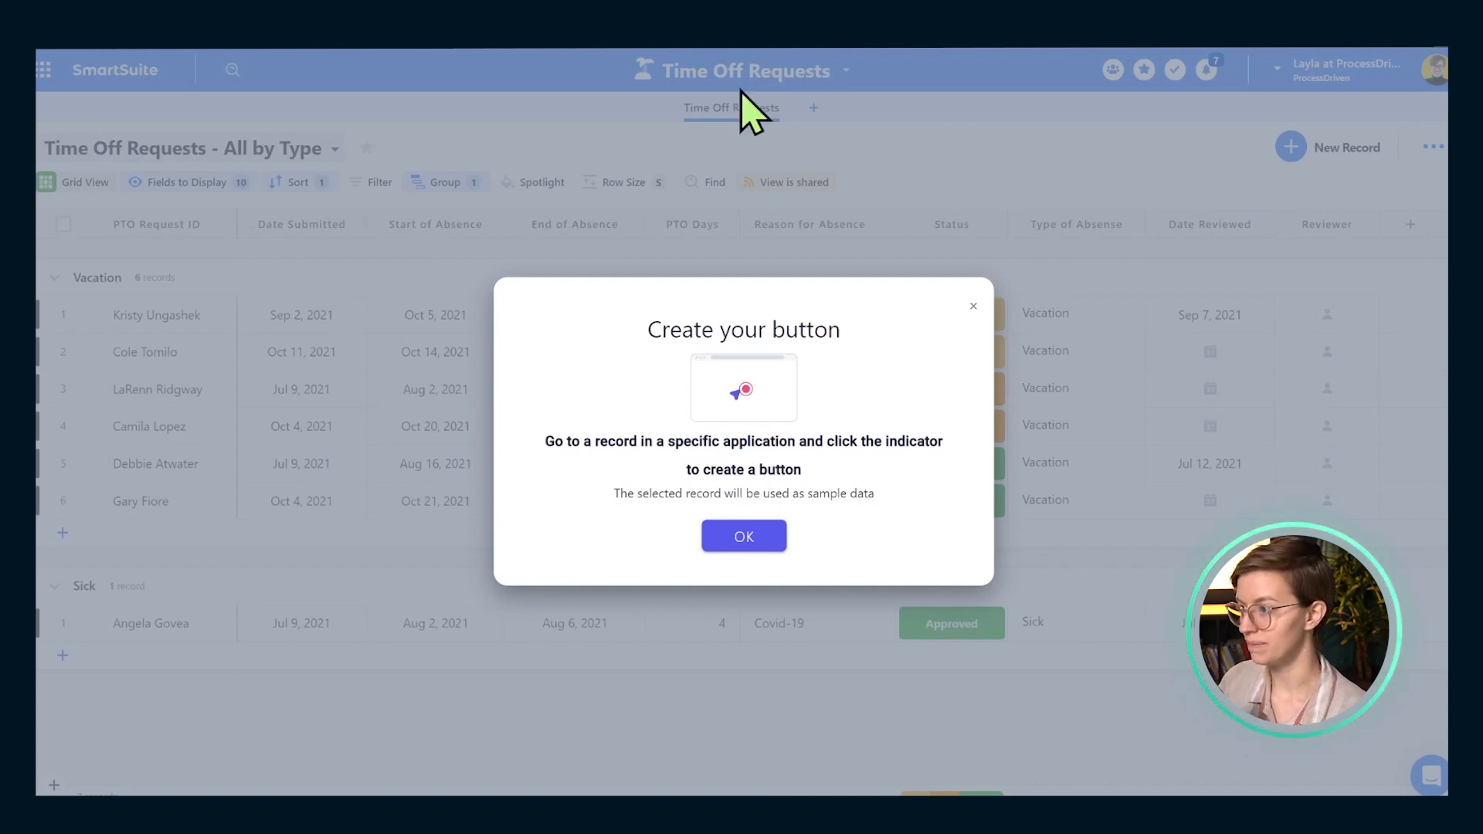
left_click(744, 541)
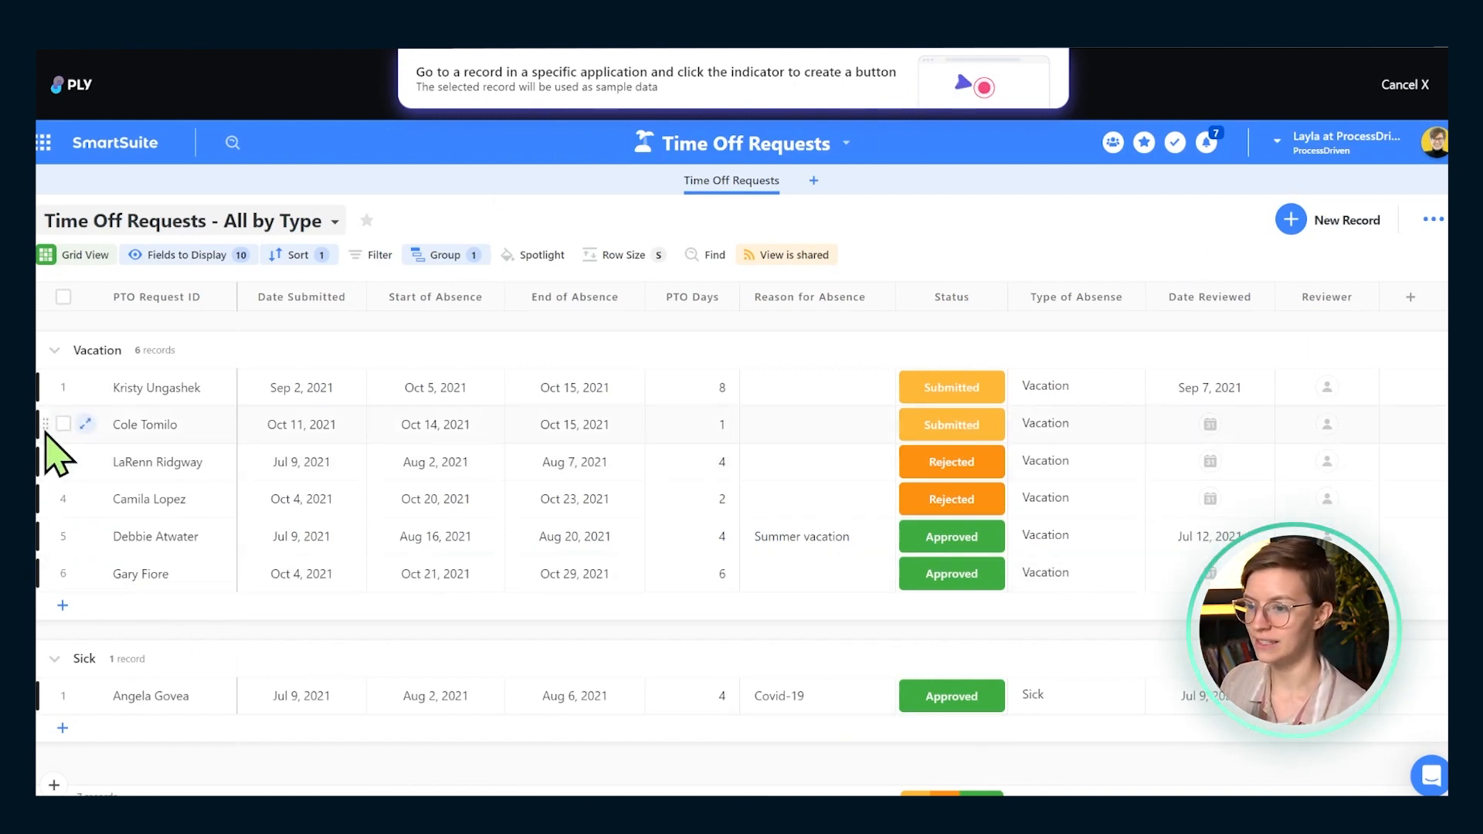
left_click(84, 425)
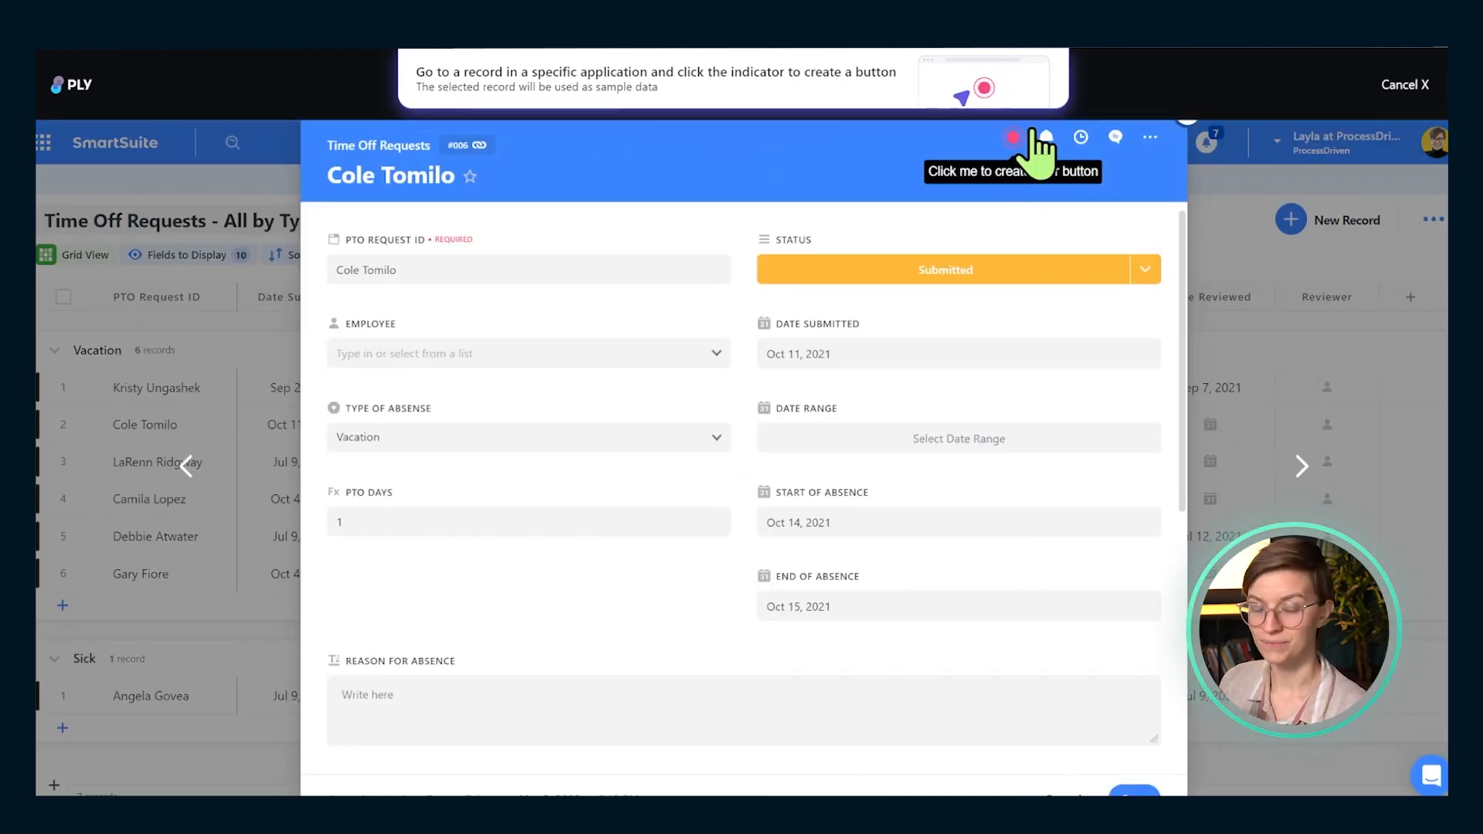
left_click(1027, 133)
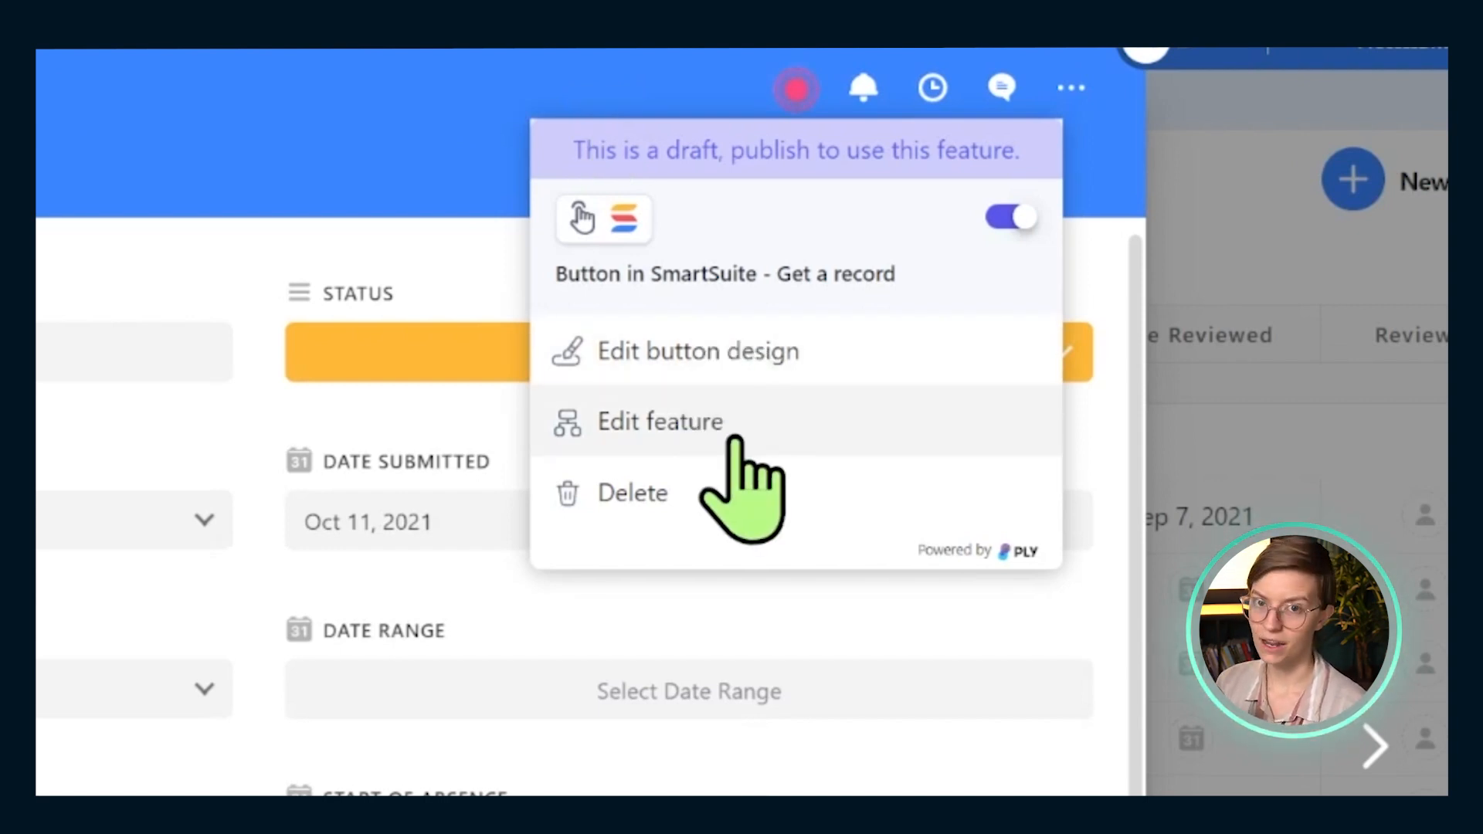
Step: Design the new button with the calendar icon in yellow and dismiss the editing hint
left_click(705, 373)
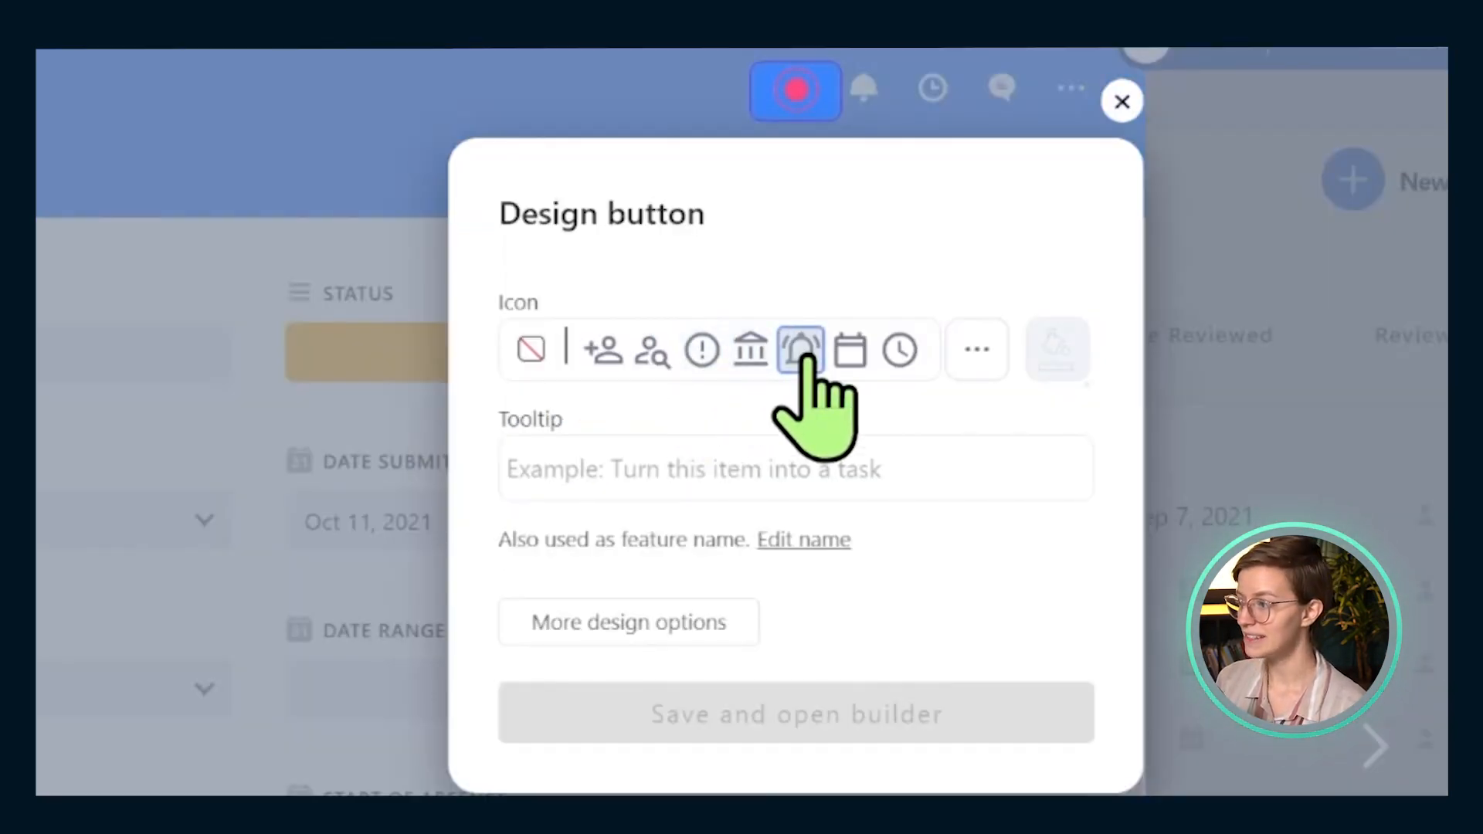
left_click(850, 350)
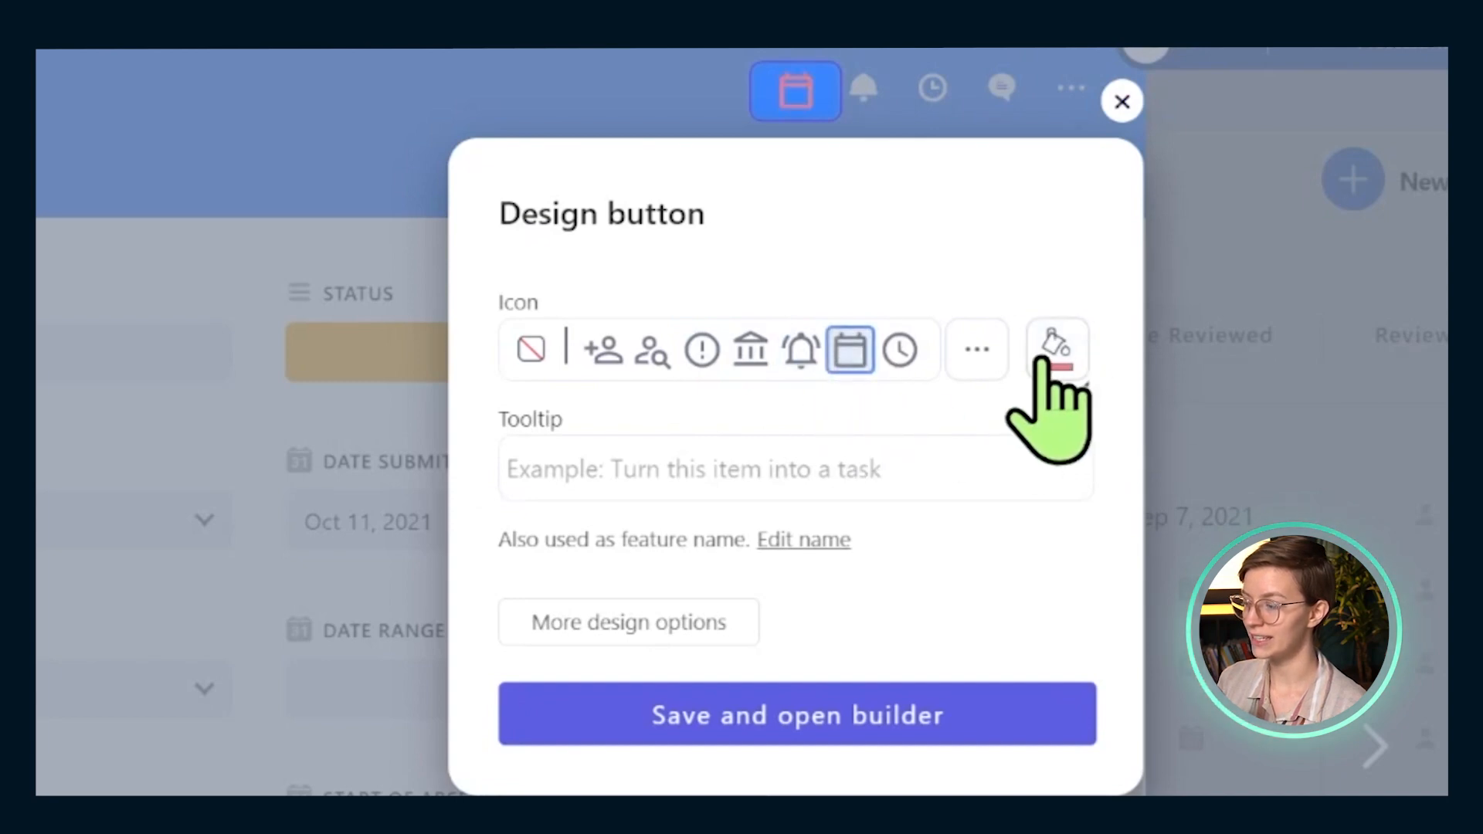
left_click(1055, 348)
left_click(1016, 490)
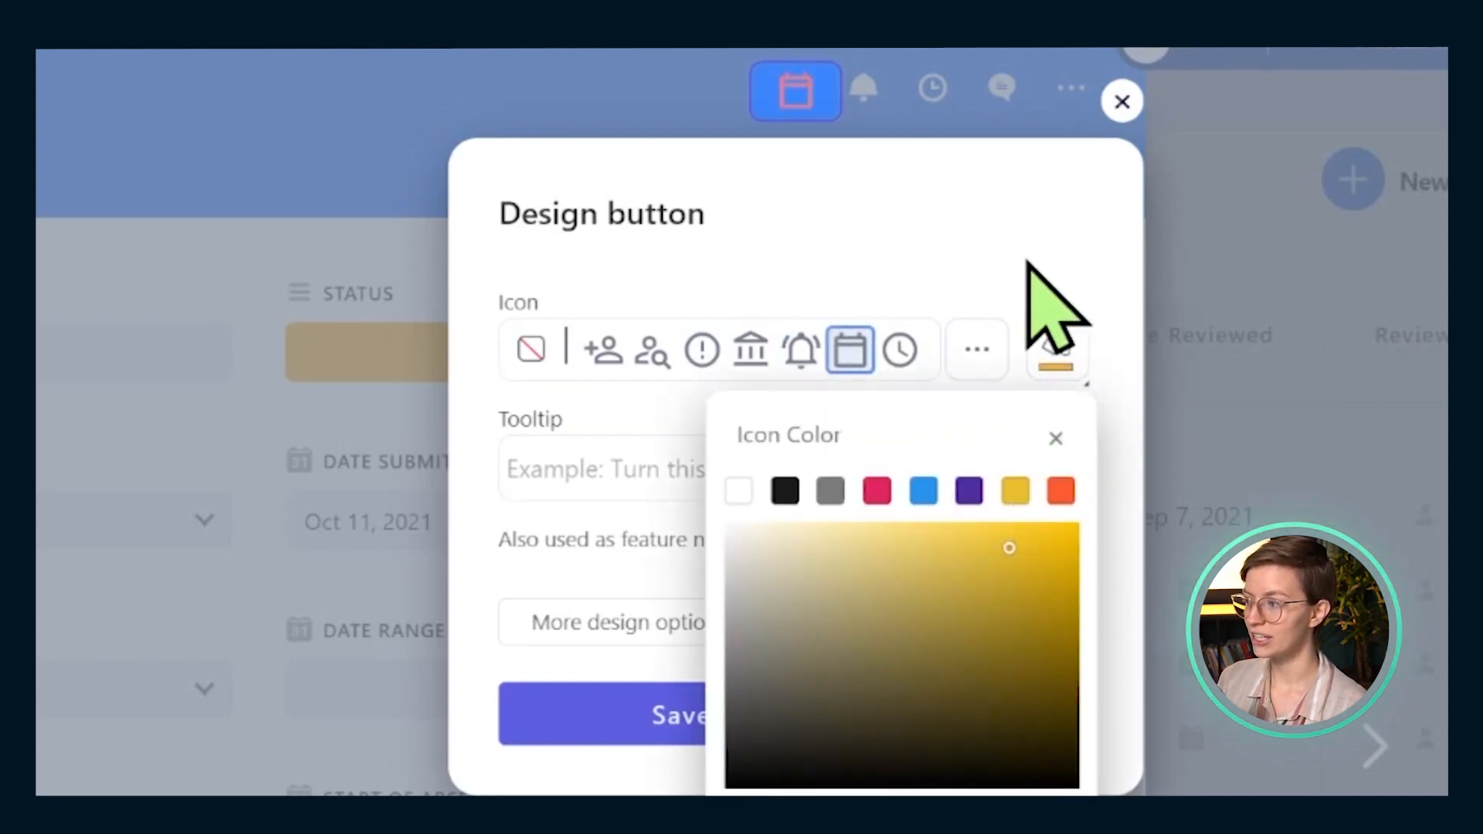
left_click(1020, 298)
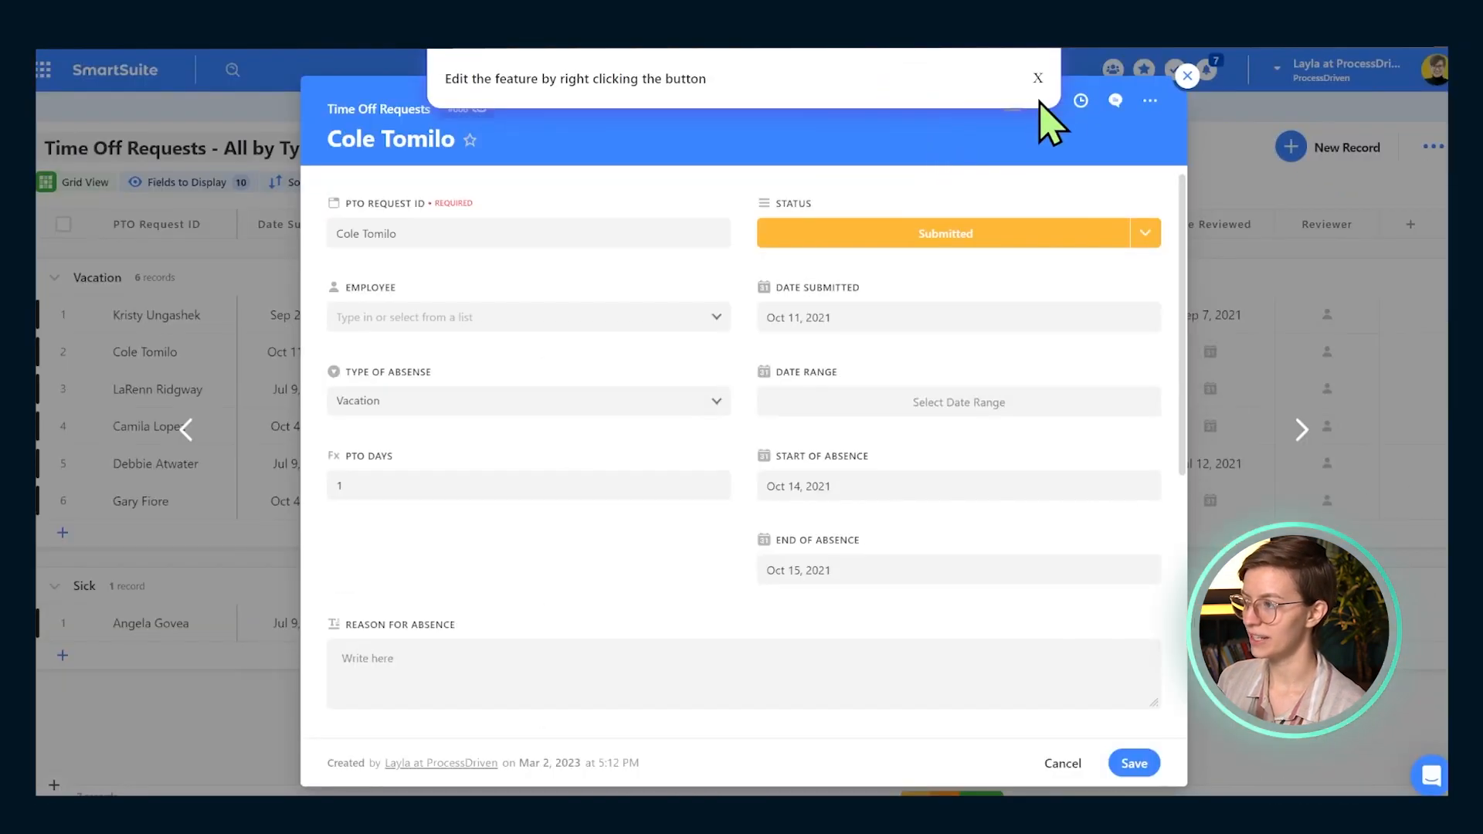
left_click(1036, 74)
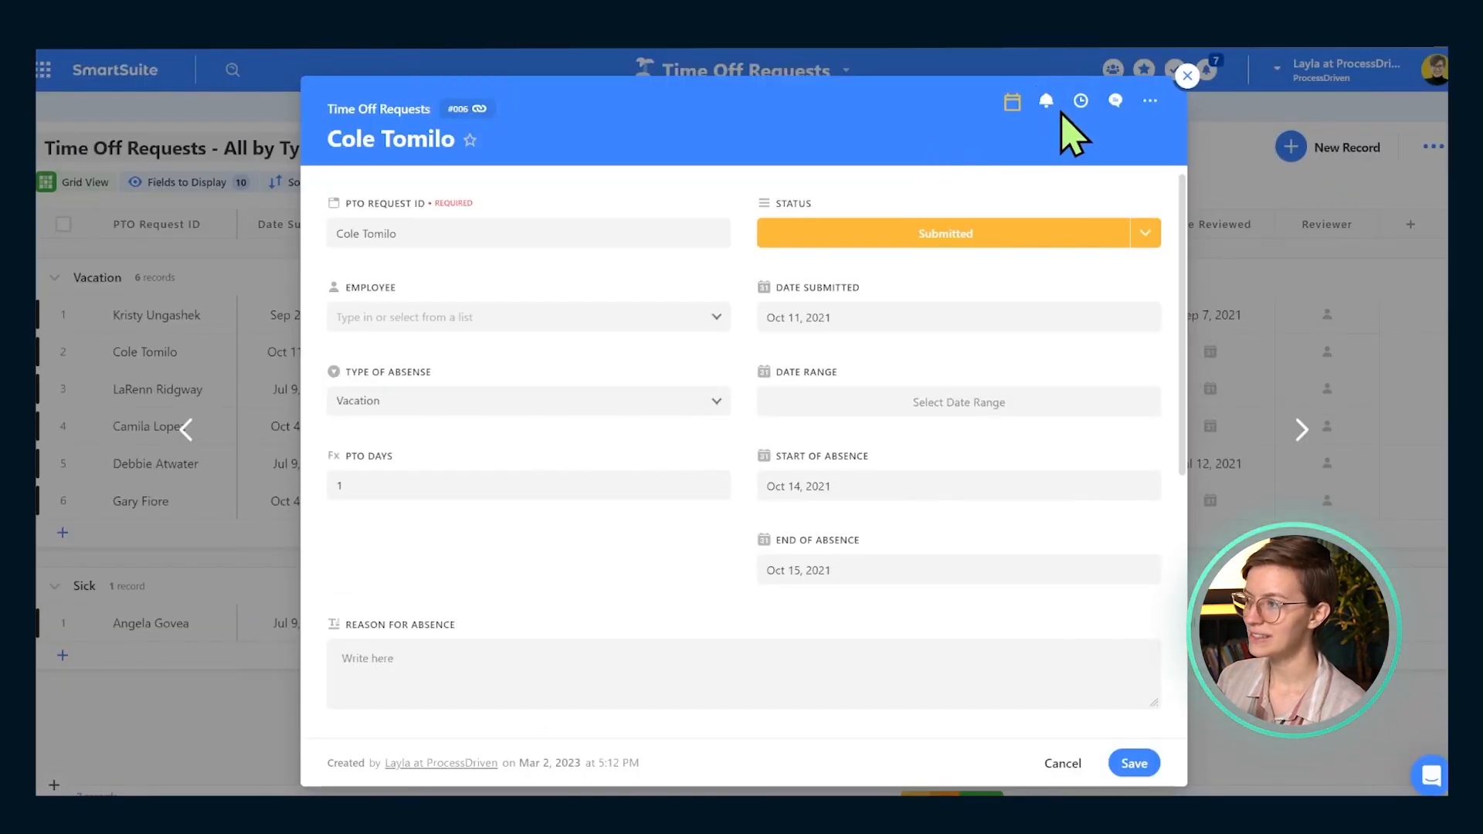
Step: Give the button a pinkish-red background and the text LIKE THIS, and save the design
left_click(1015, 109)
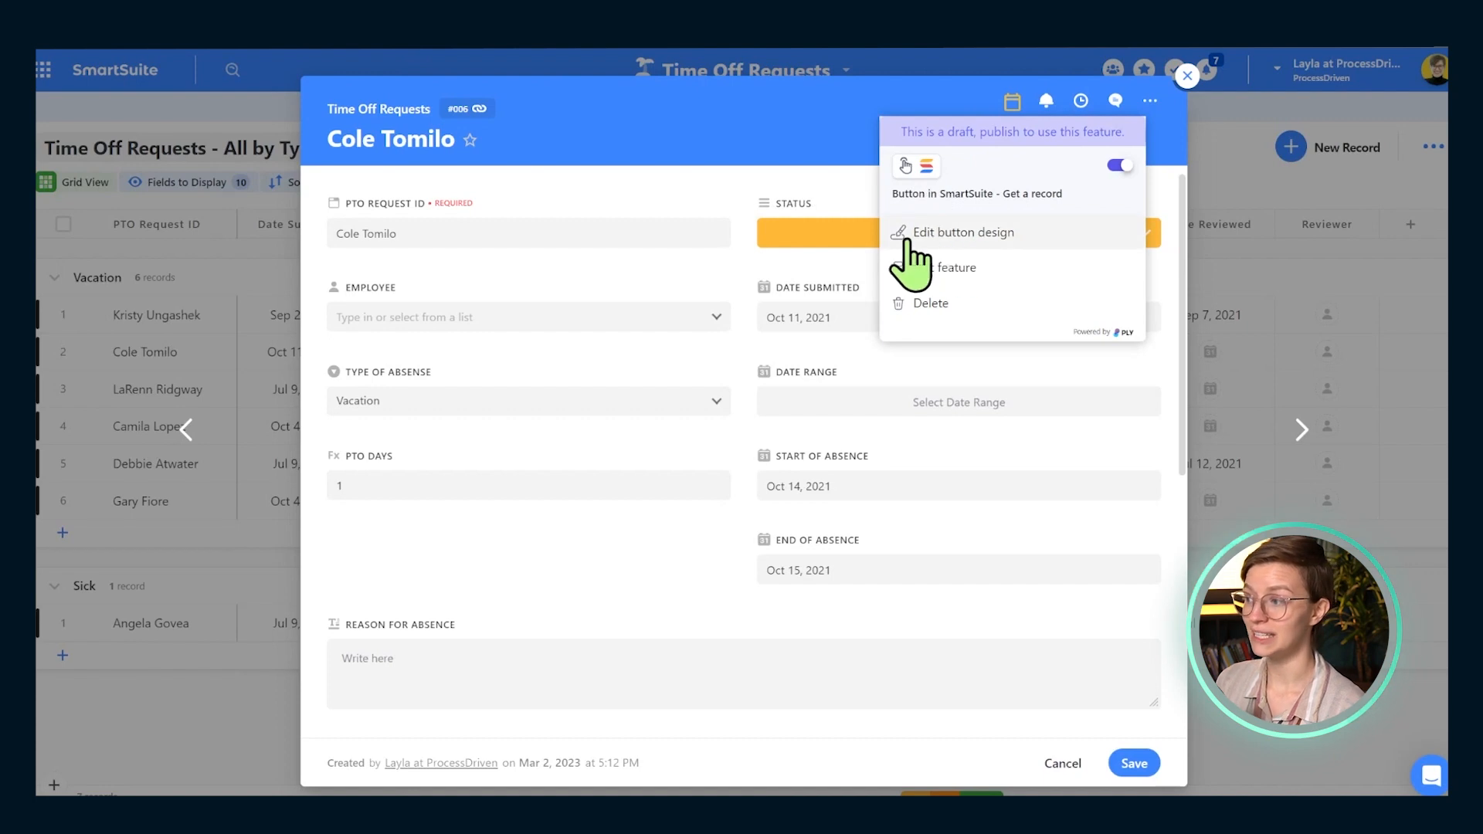
left_click(939, 233)
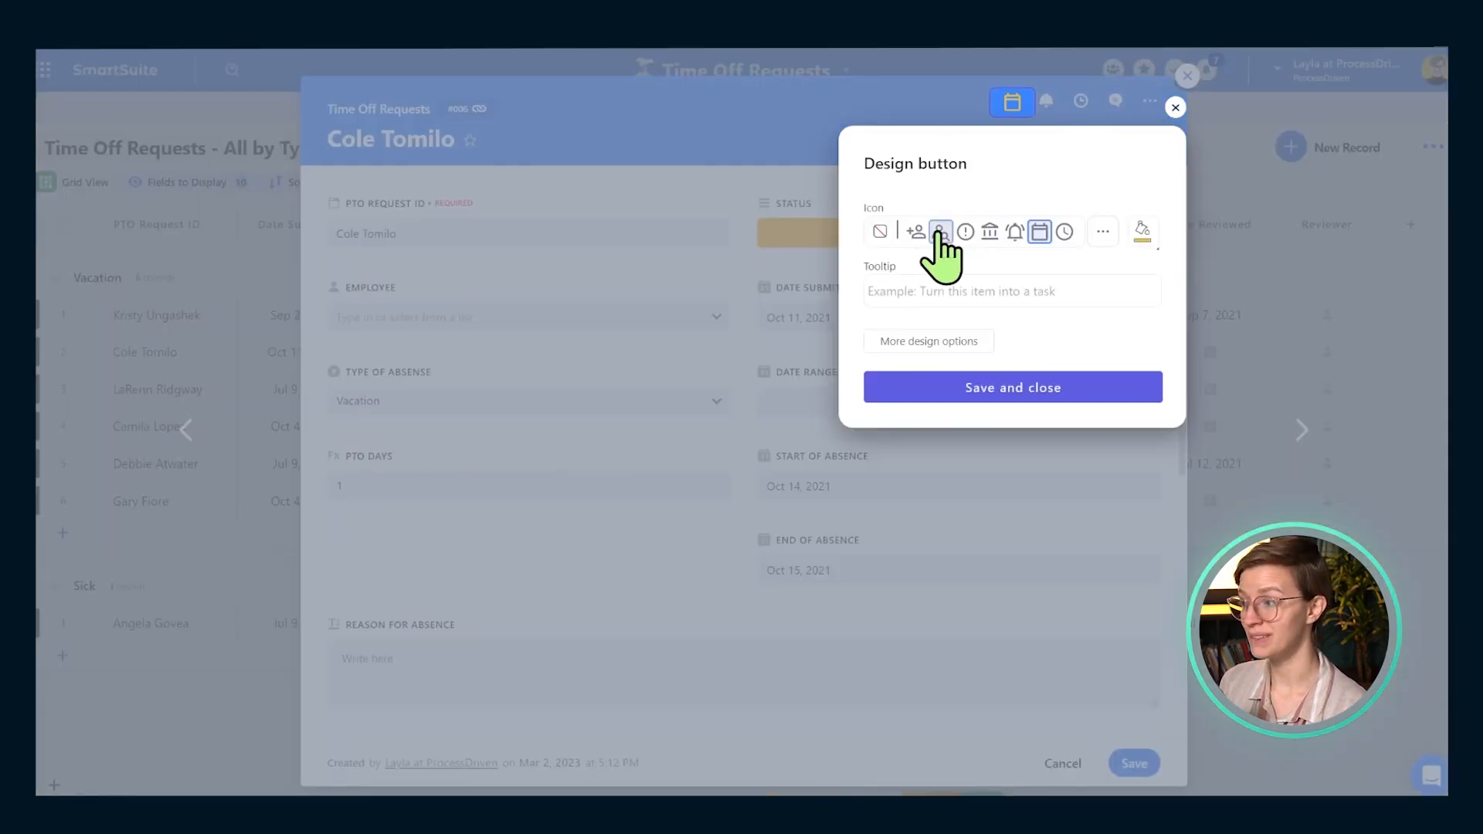
left_click(949, 345)
left_click(359, 401)
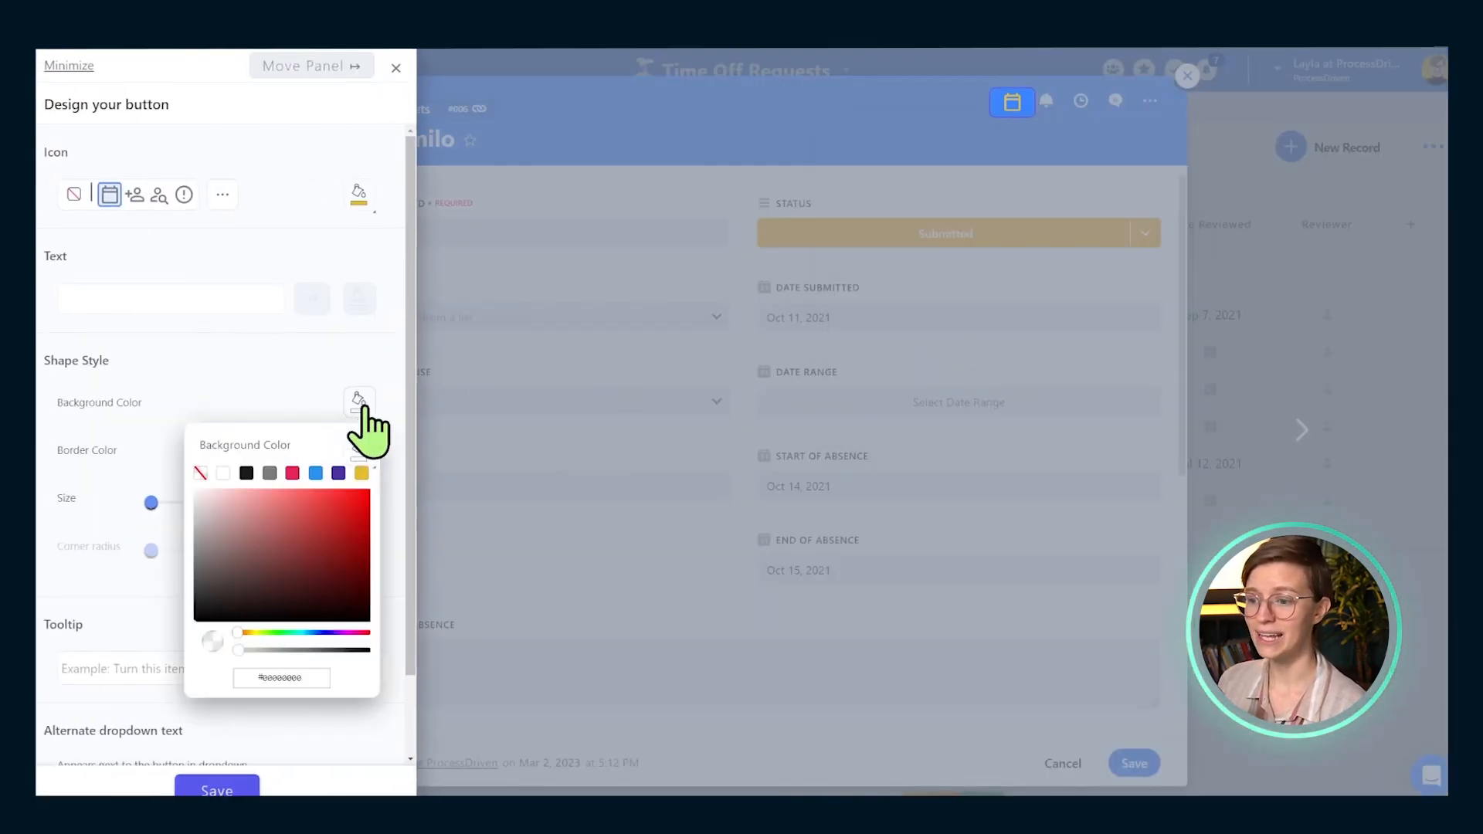
left_click(293, 475)
left_click(285, 375)
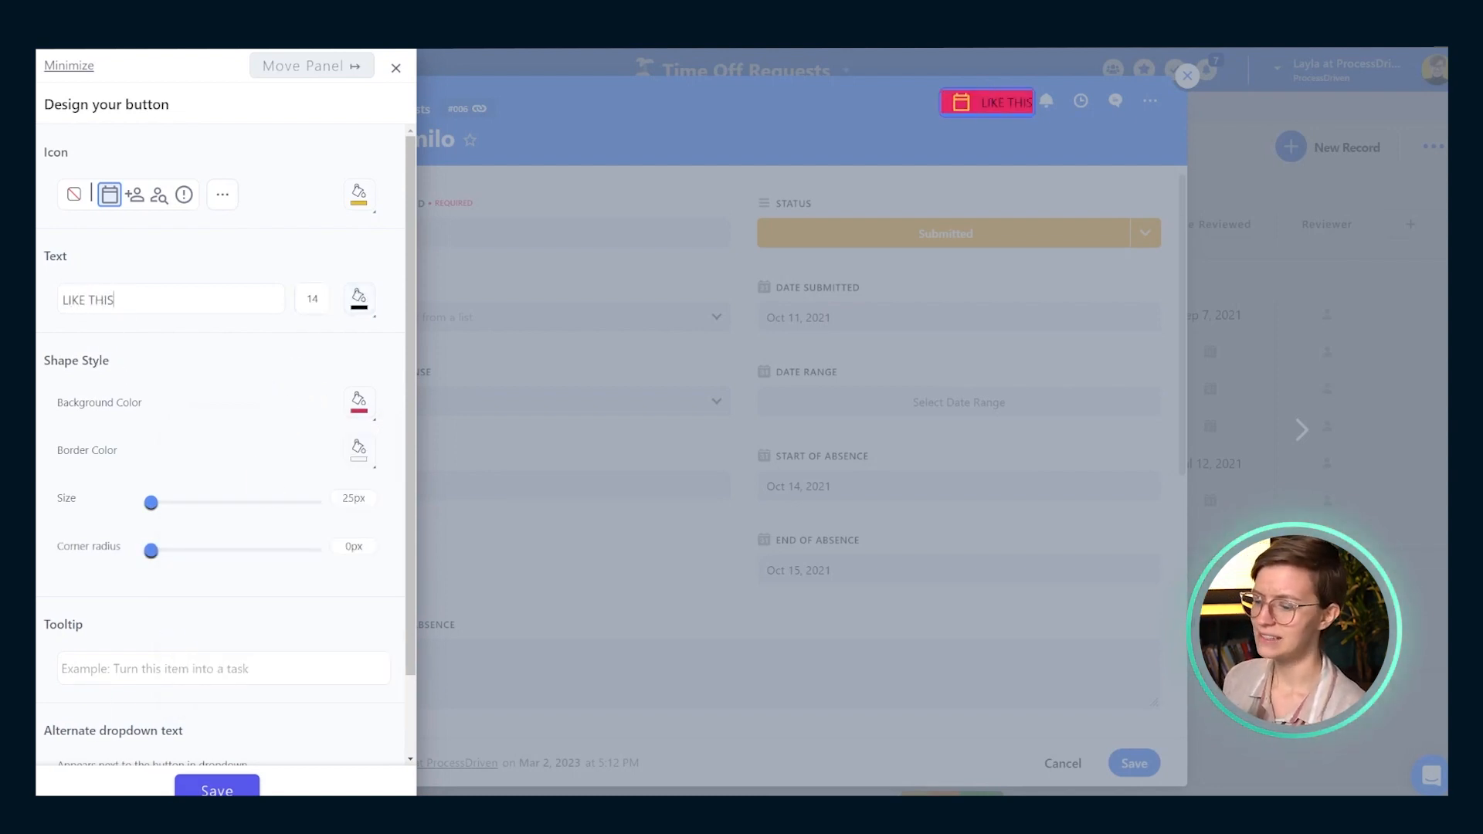
left_click(217, 788)
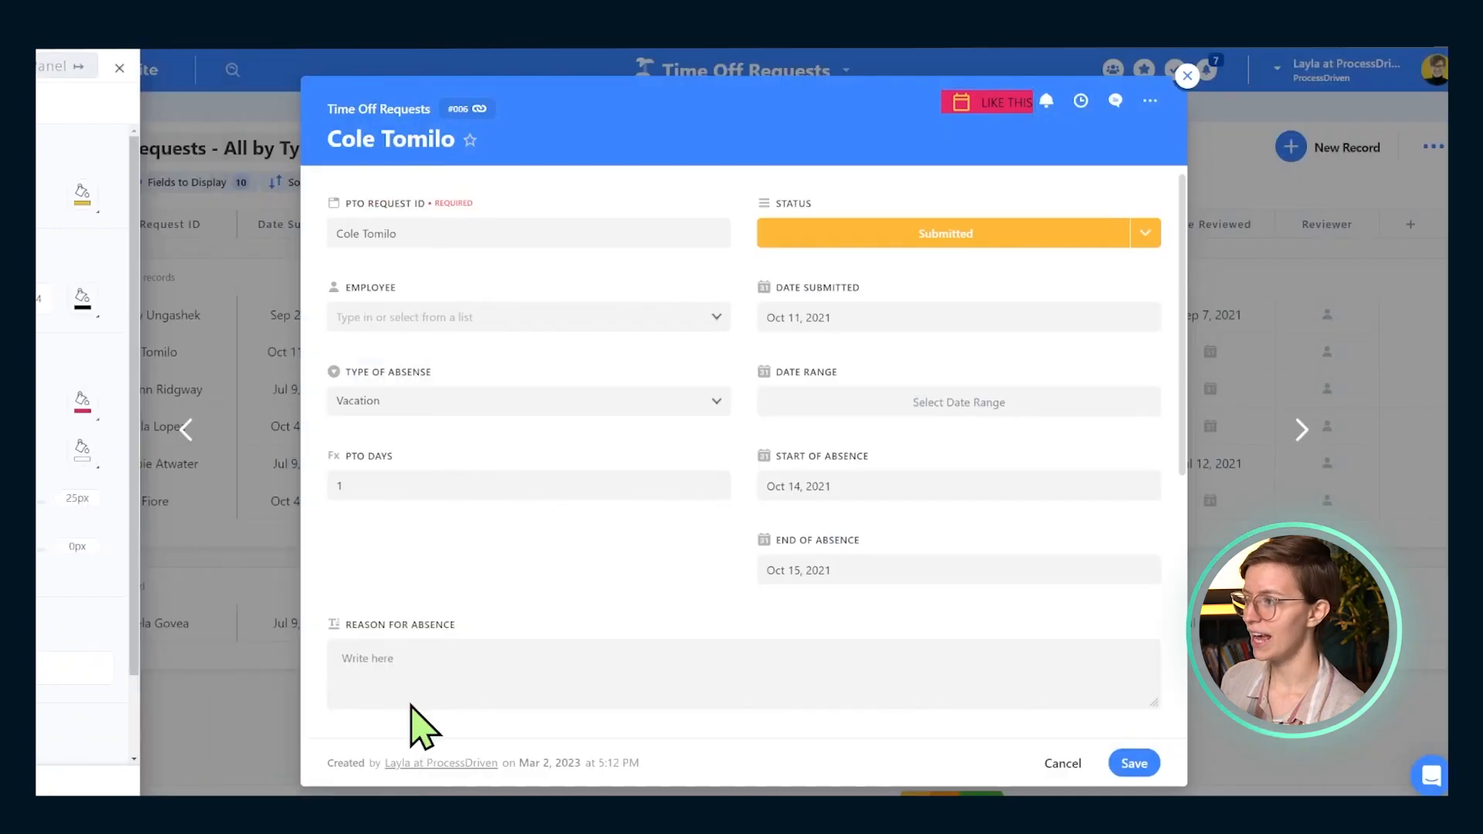
Step: Reopen the button's design, set the calendar icon's color to white, and remove the background color
left_click(956, 116)
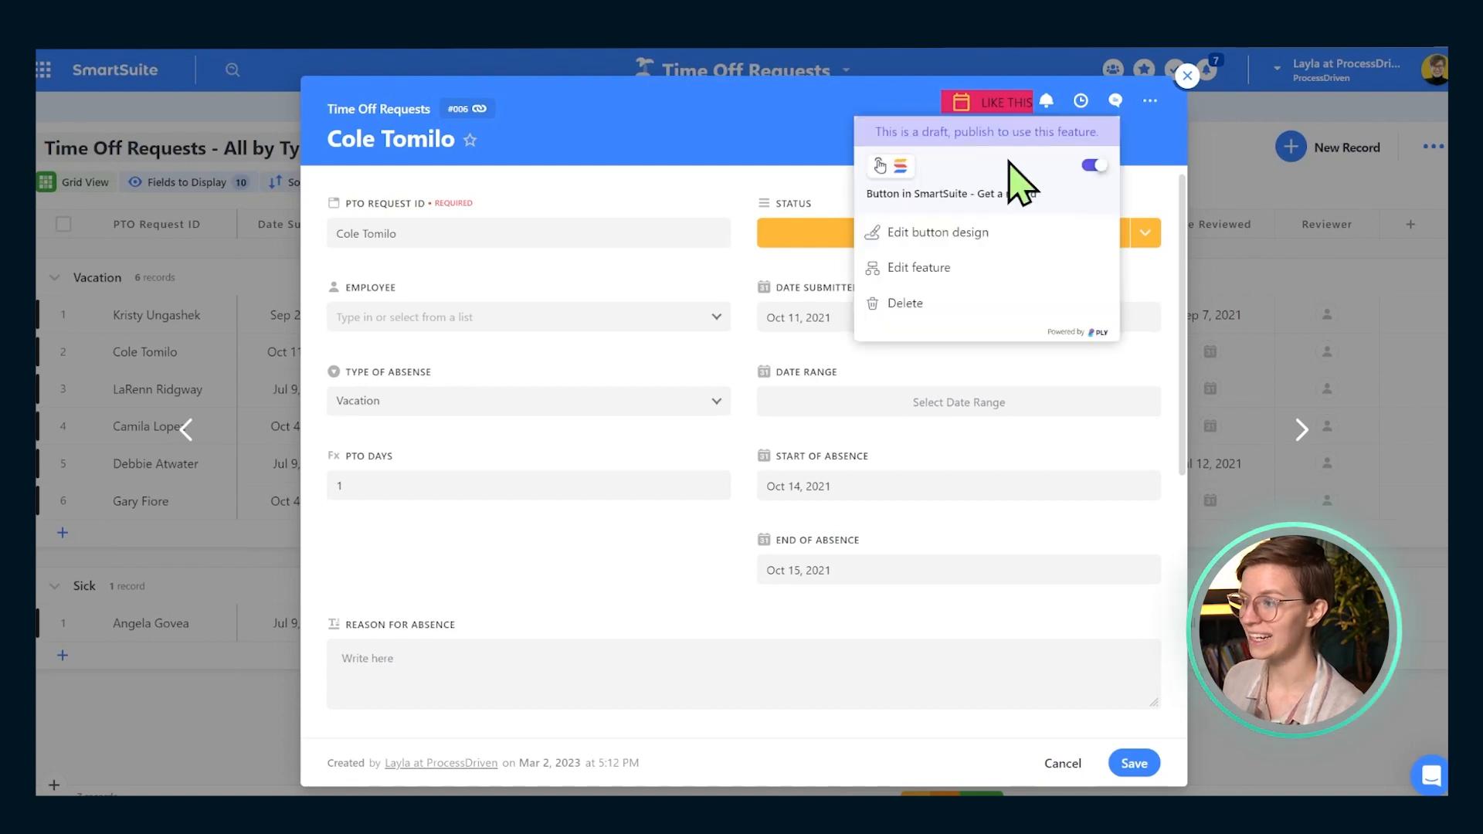
left_click(944, 231)
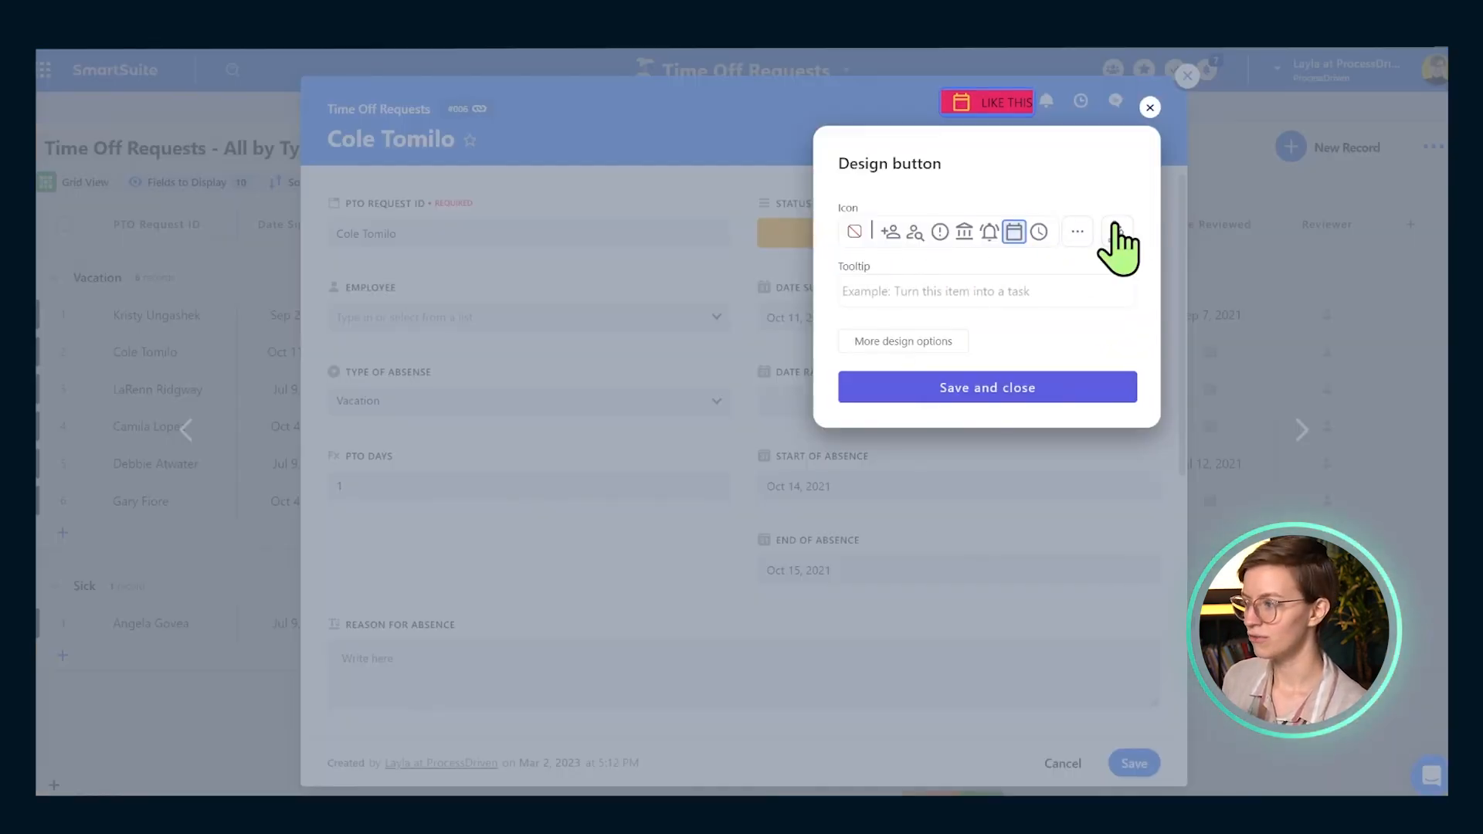
left_click(1116, 231)
left_click(956, 302)
left_click(894, 281)
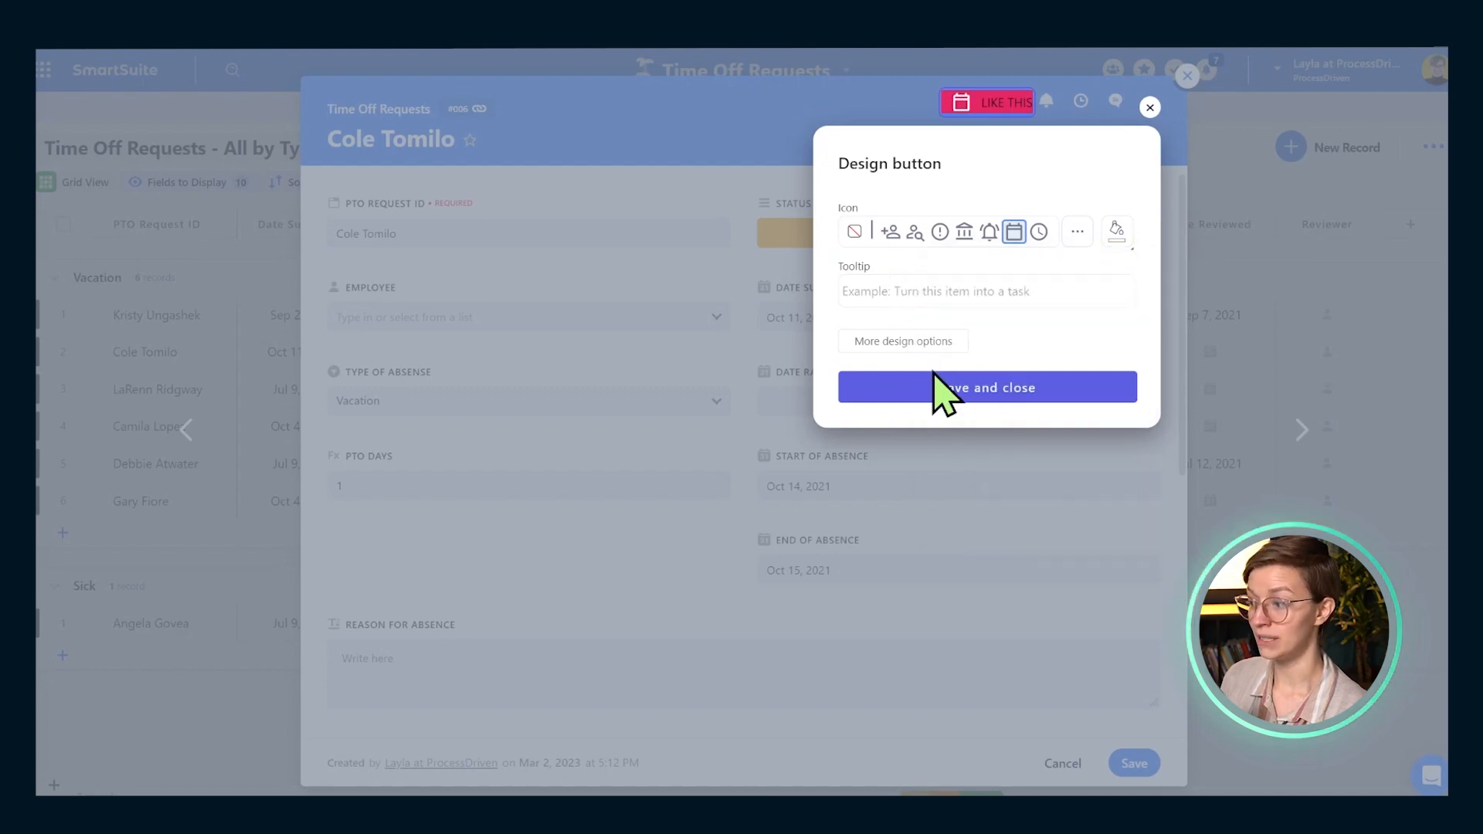
left_click(920, 352)
left_click(359, 401)
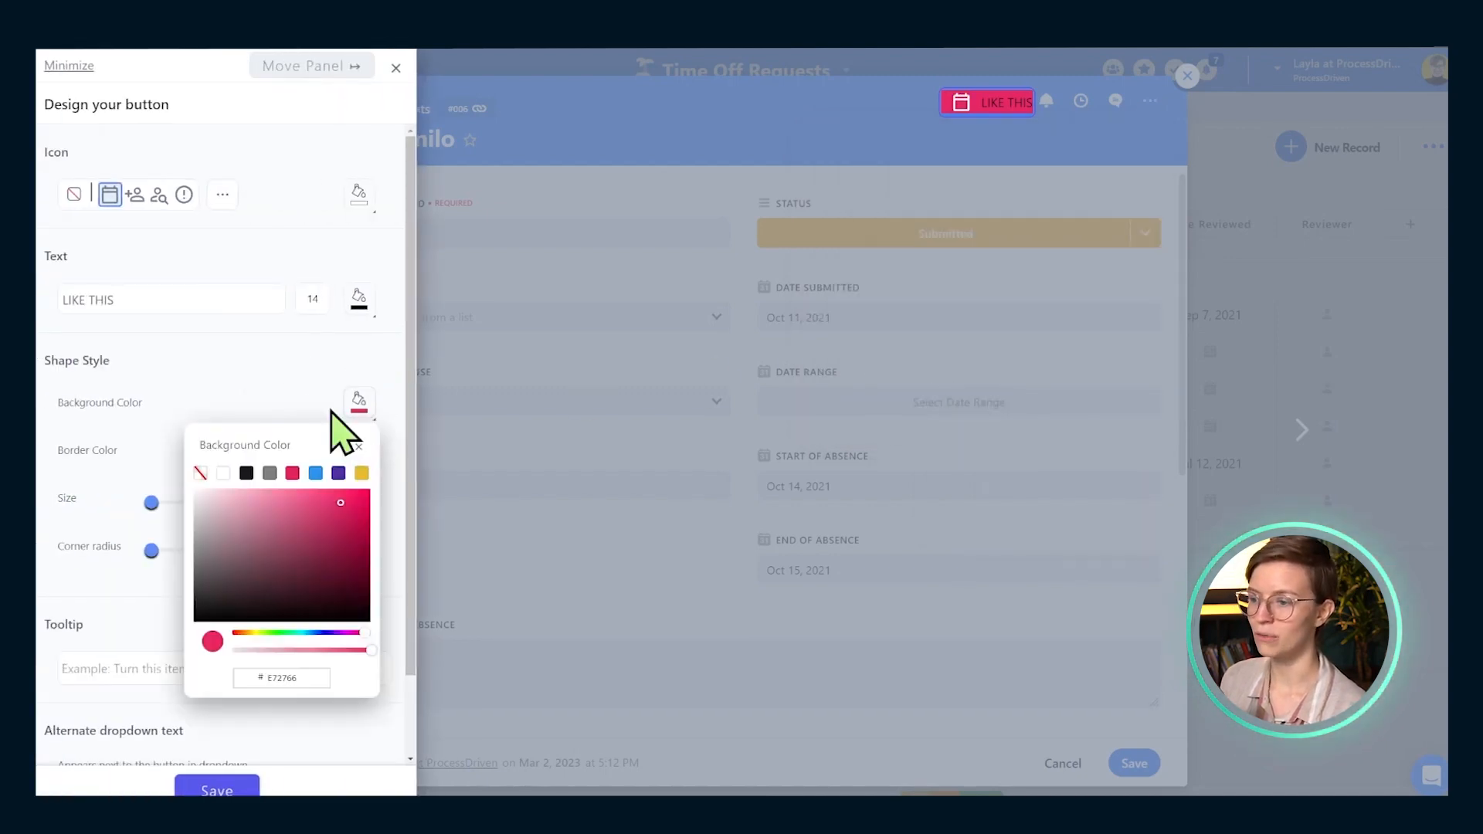
left_click(200, 473)
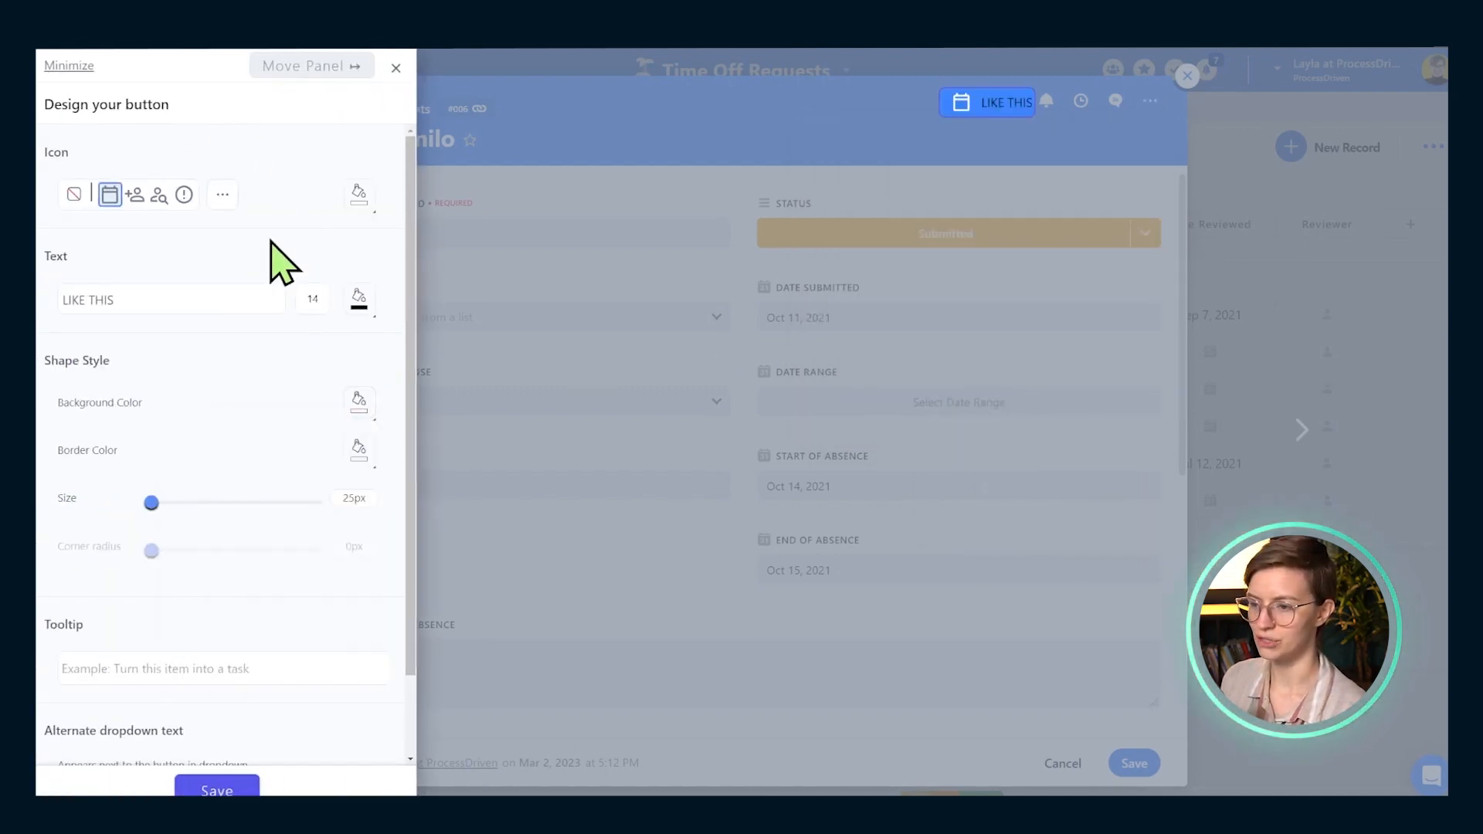
Step: Clear the button's text, set its tooltip to "This will add a calendar event to GCal." and save
left_click_drag(149, 306, 62, 302)
key("BackSpace")
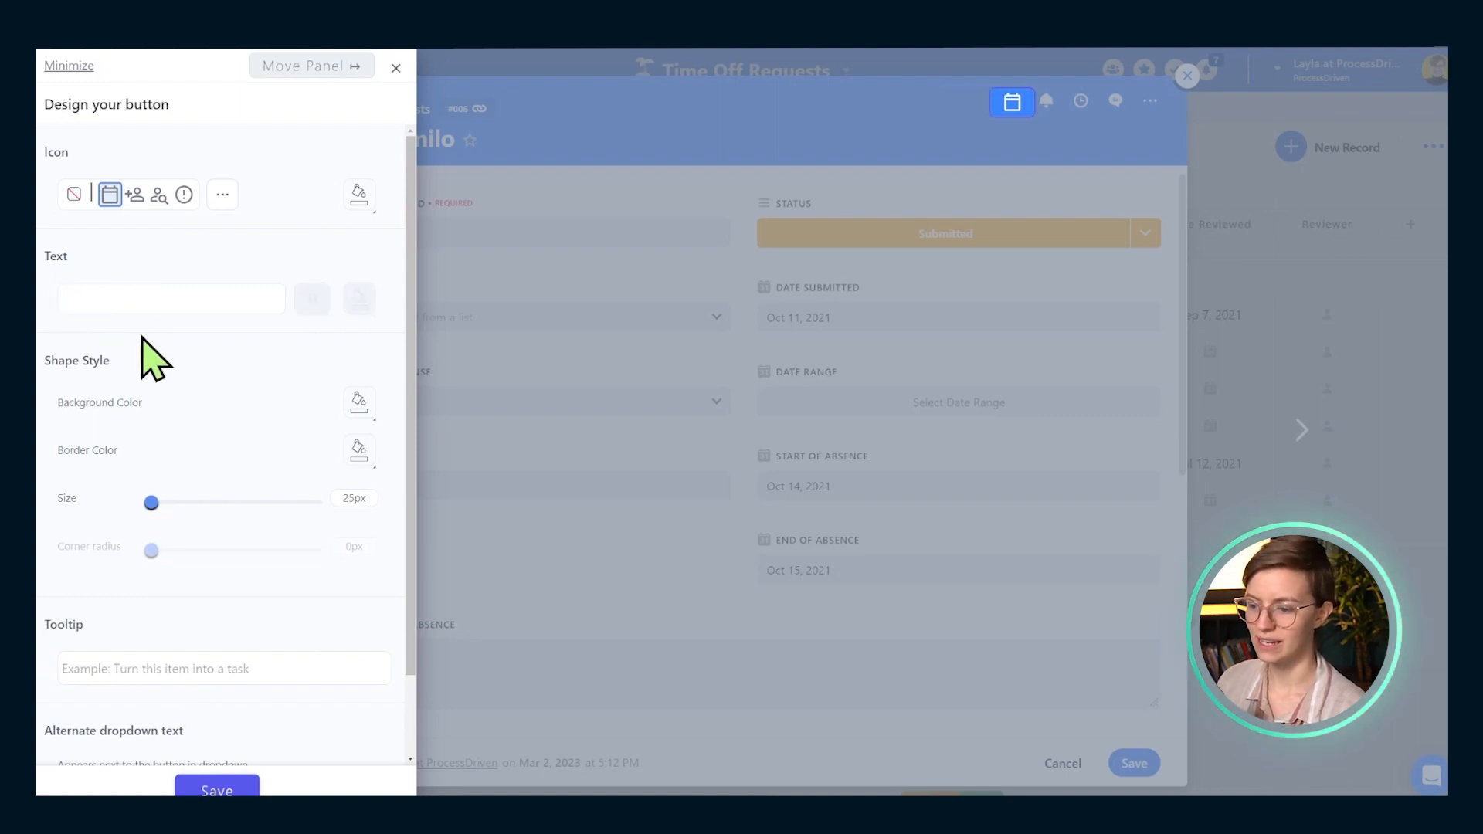
scroll(215, 378, "down", 2)
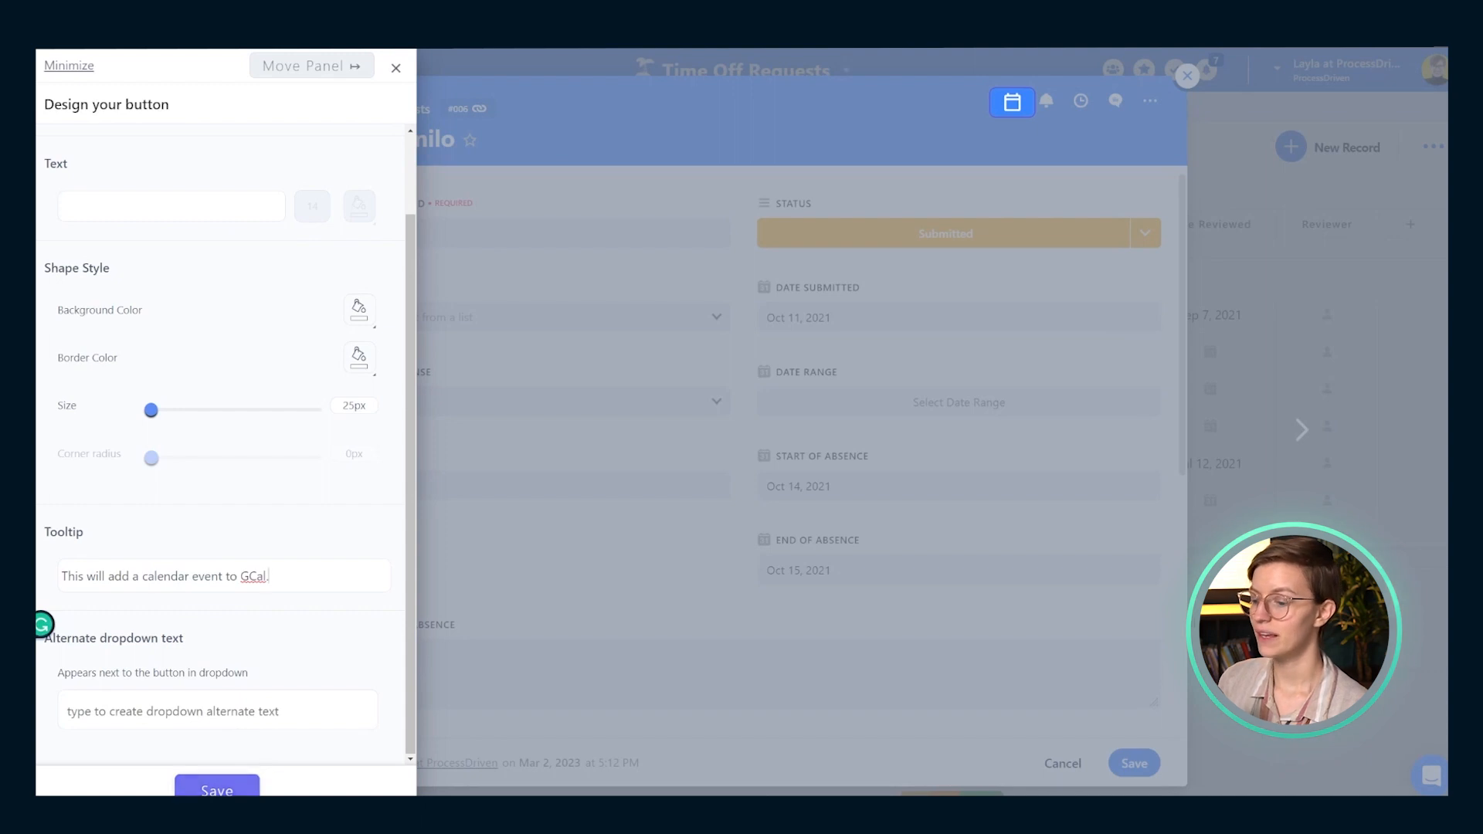
left_click(217, 789)
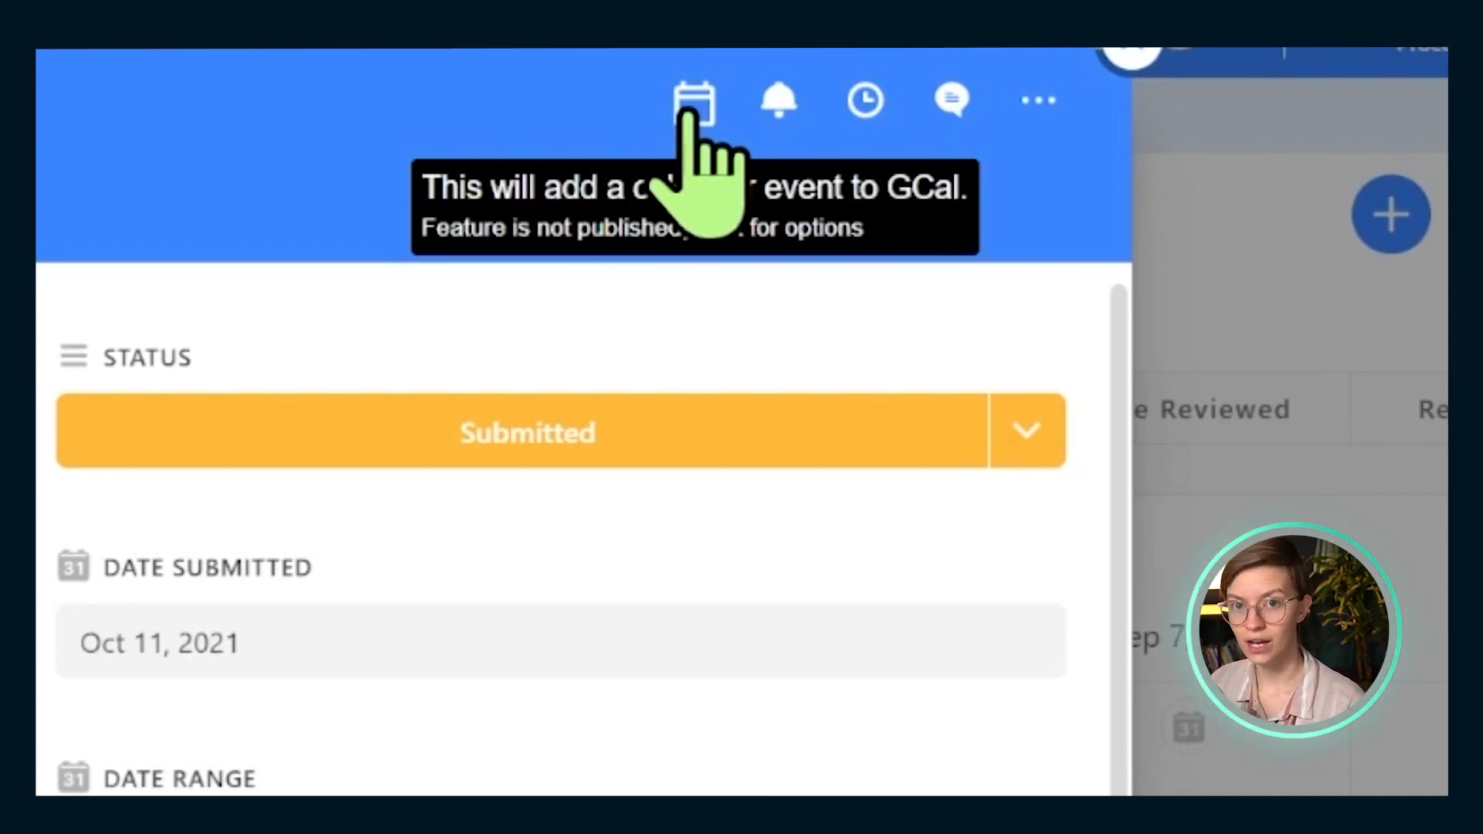
Step: Open the button's feature for editing and review the settings of its Display button and Get contextual record steps
left_click(686, 112)
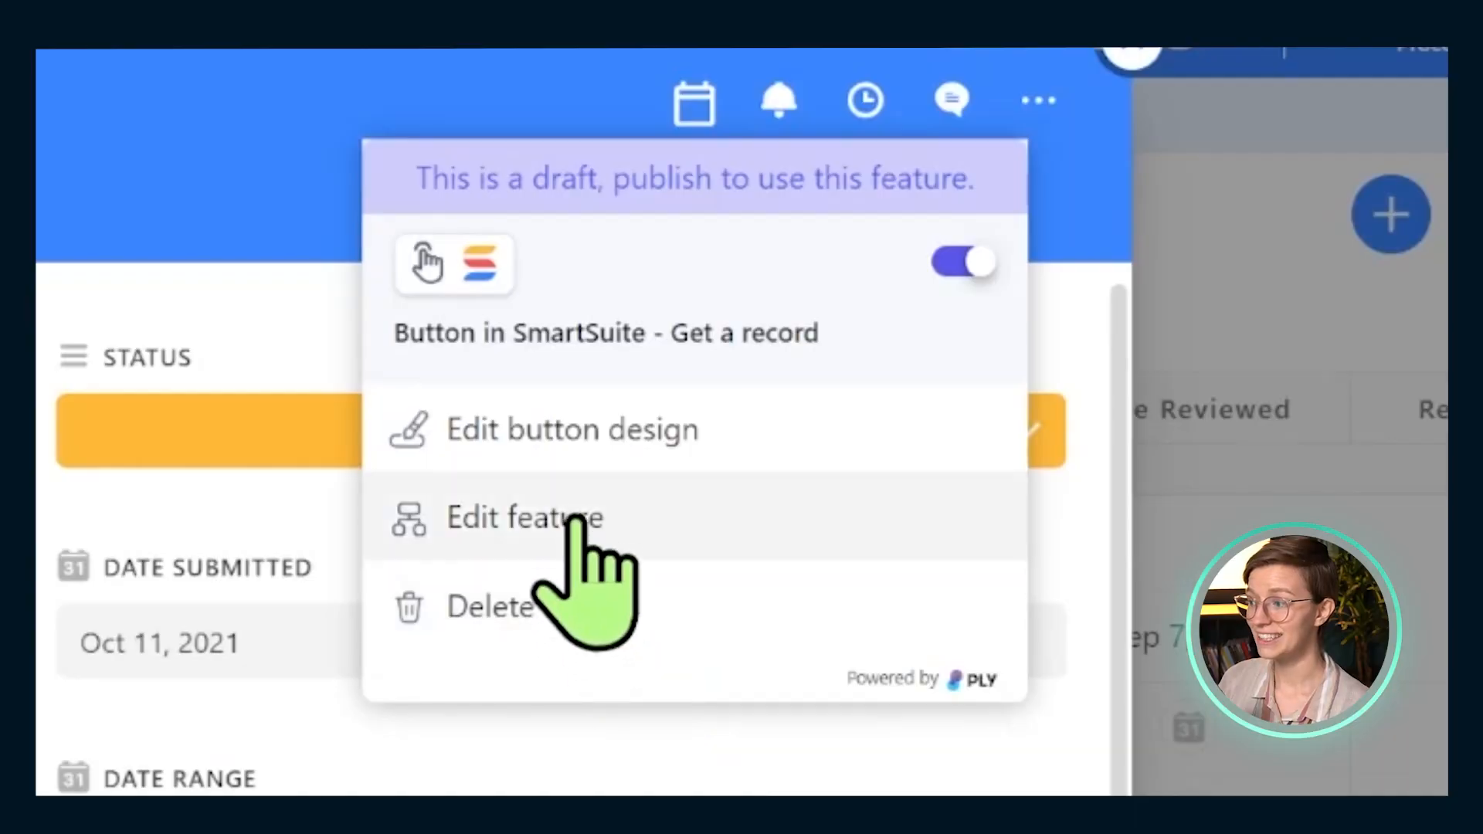
left_click(580, 533)
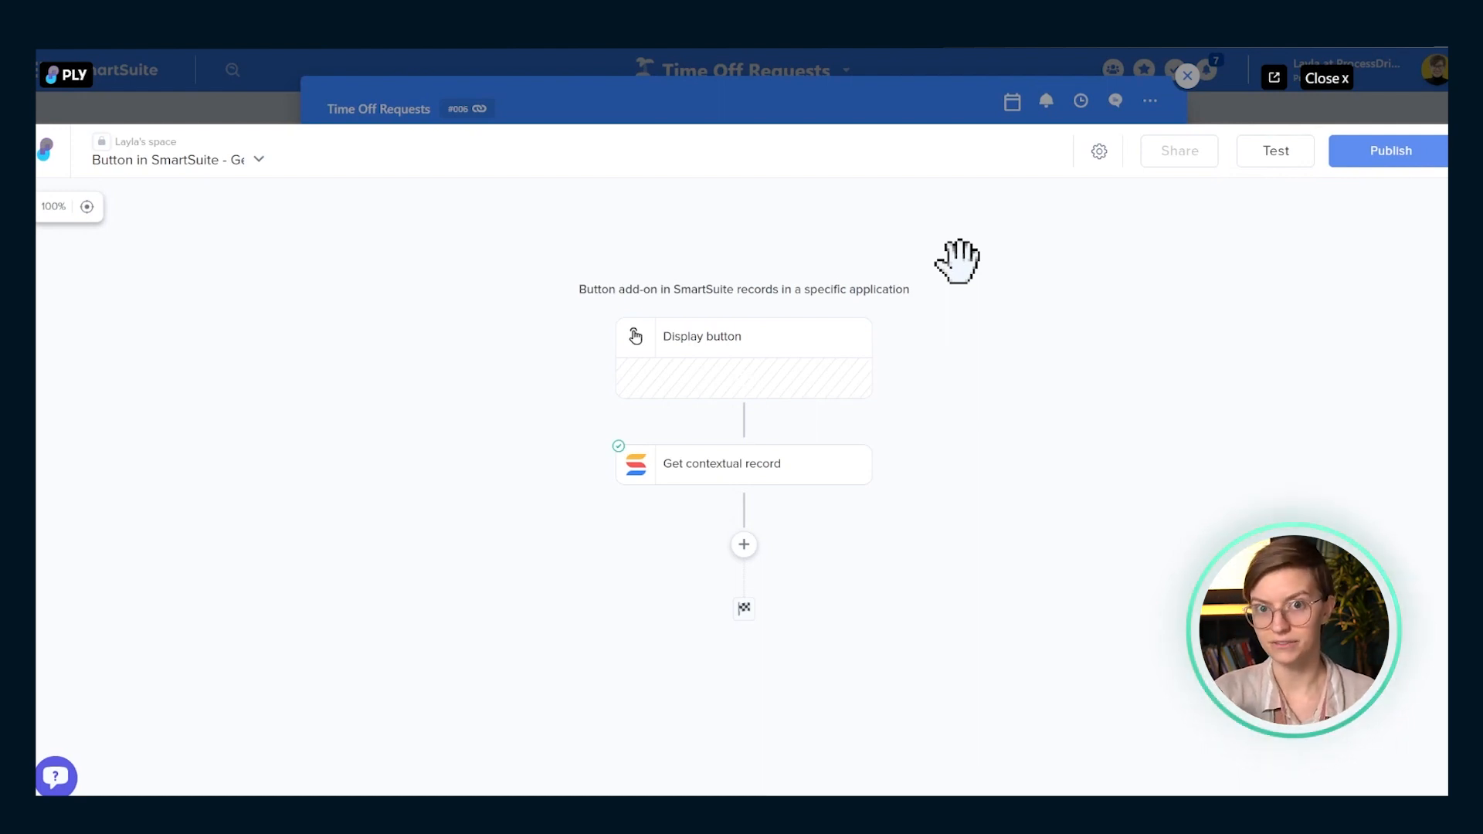
left_click(809, 369)
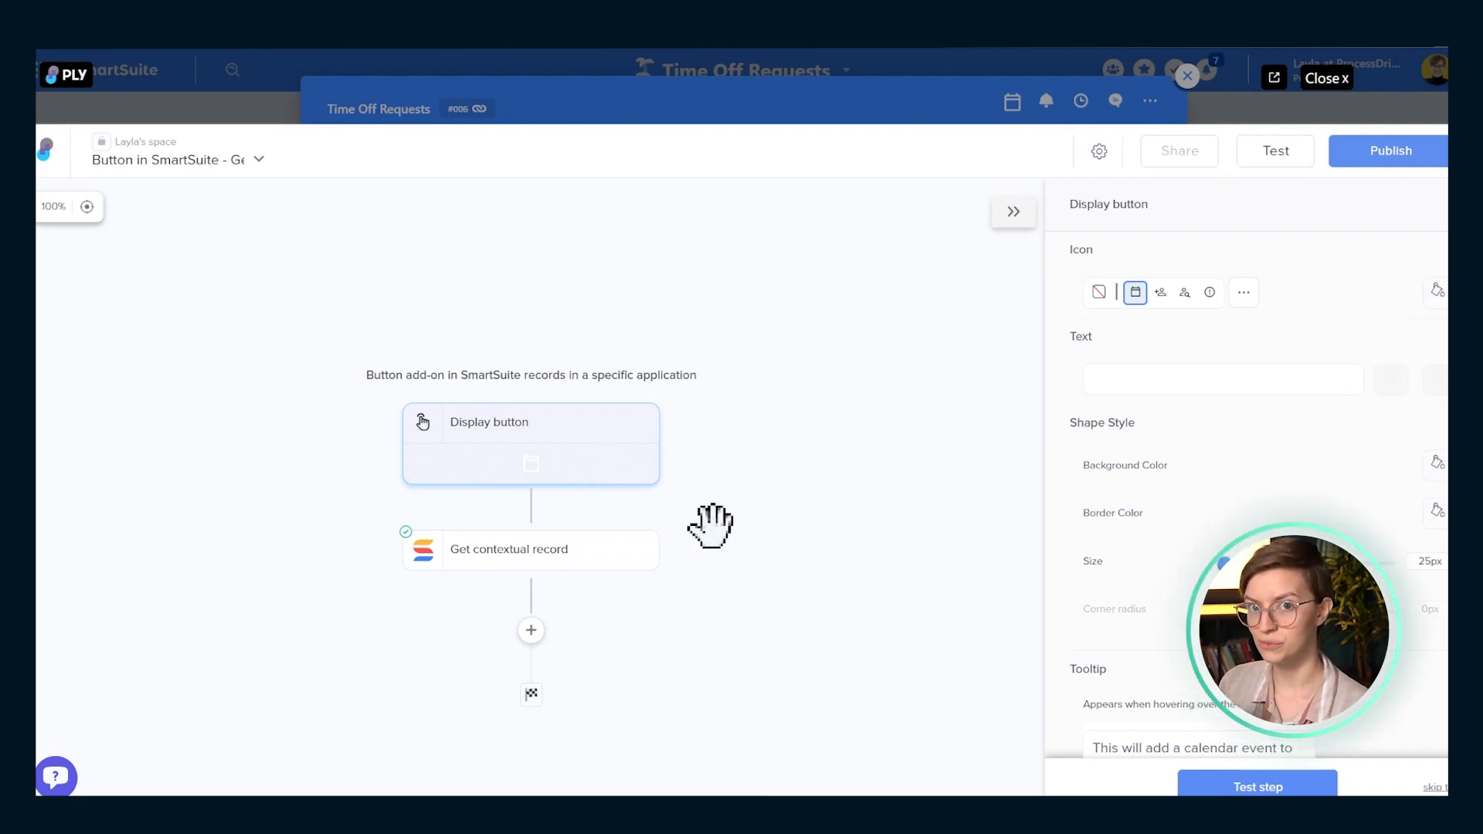
left_click(568, 551)
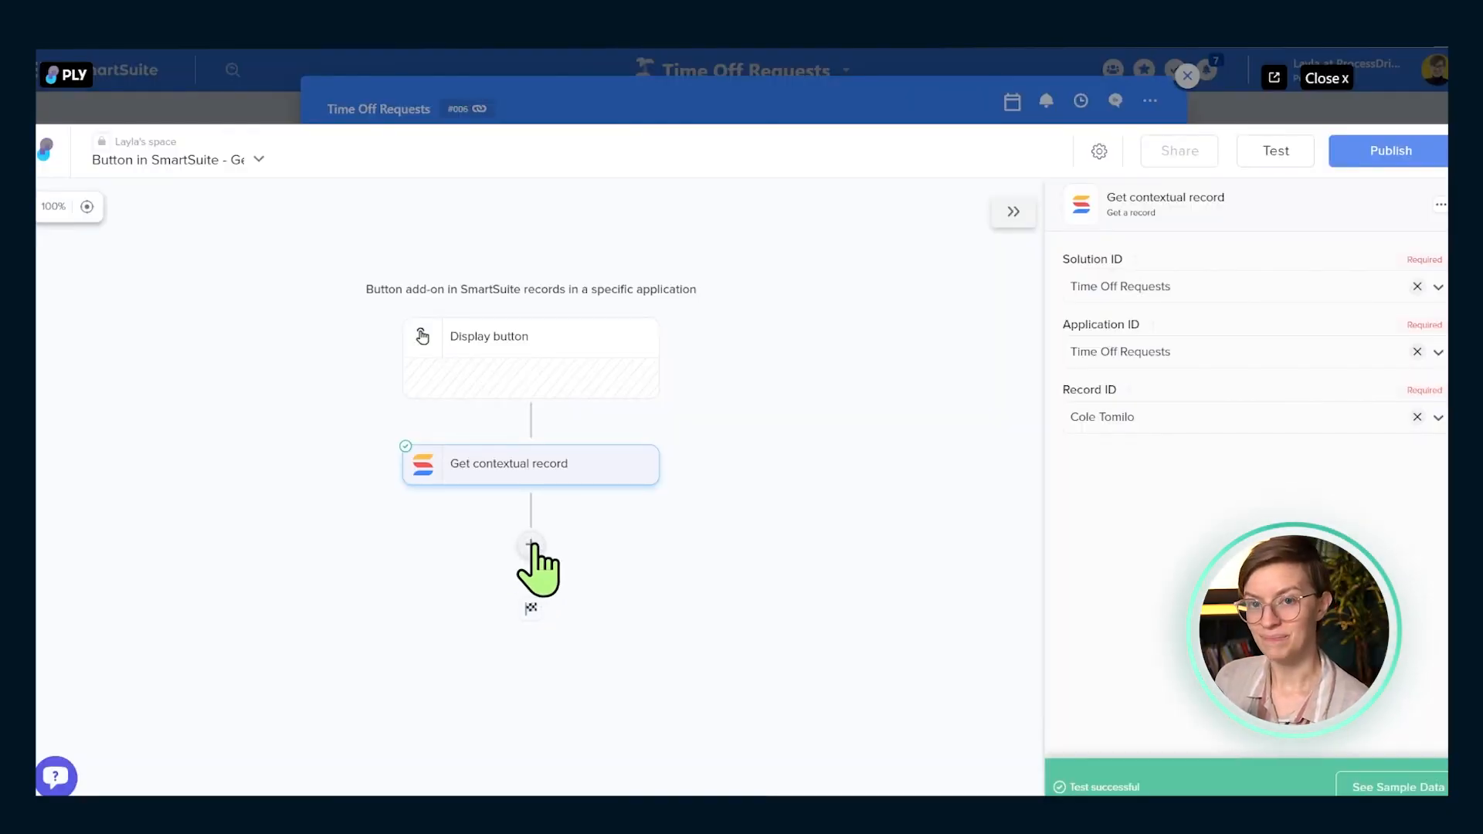
Step: Add a new step after Get contextual record, search for "calendar", and choose the Google Calendar integration
left_click(530, 543)
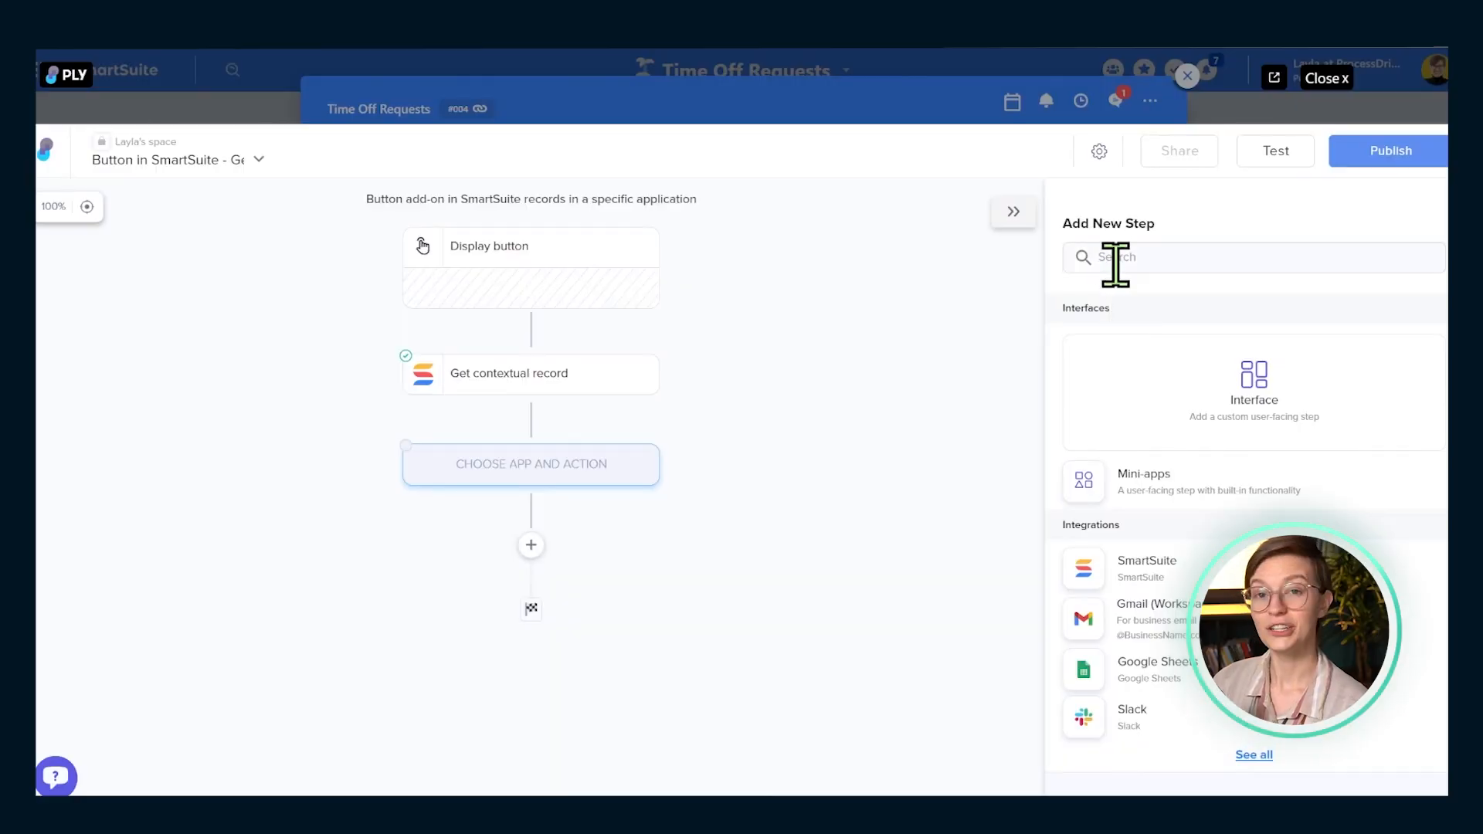
left_click(1121, 255)
type("calendar")
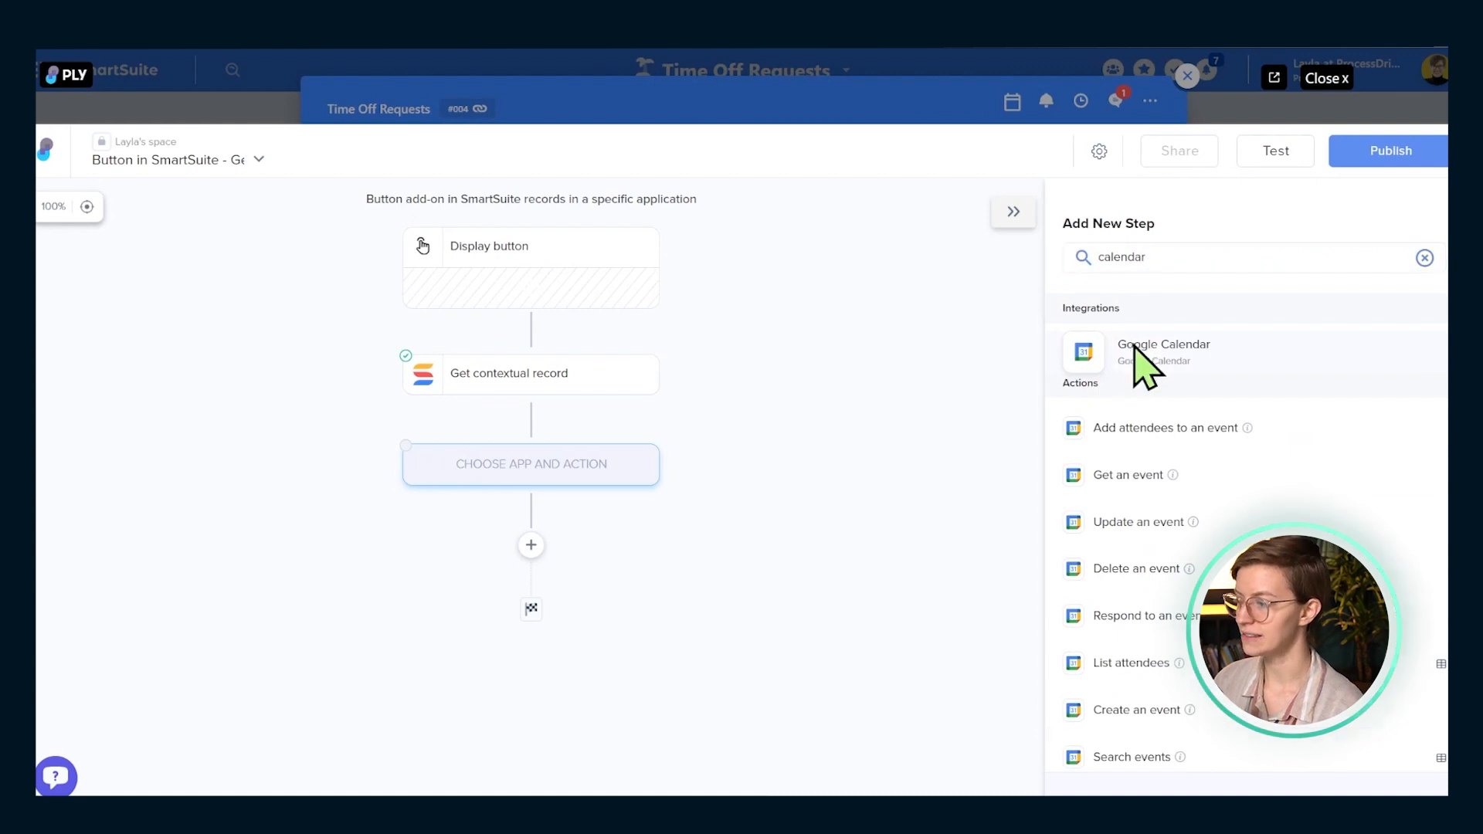
left_click(1134, 347)
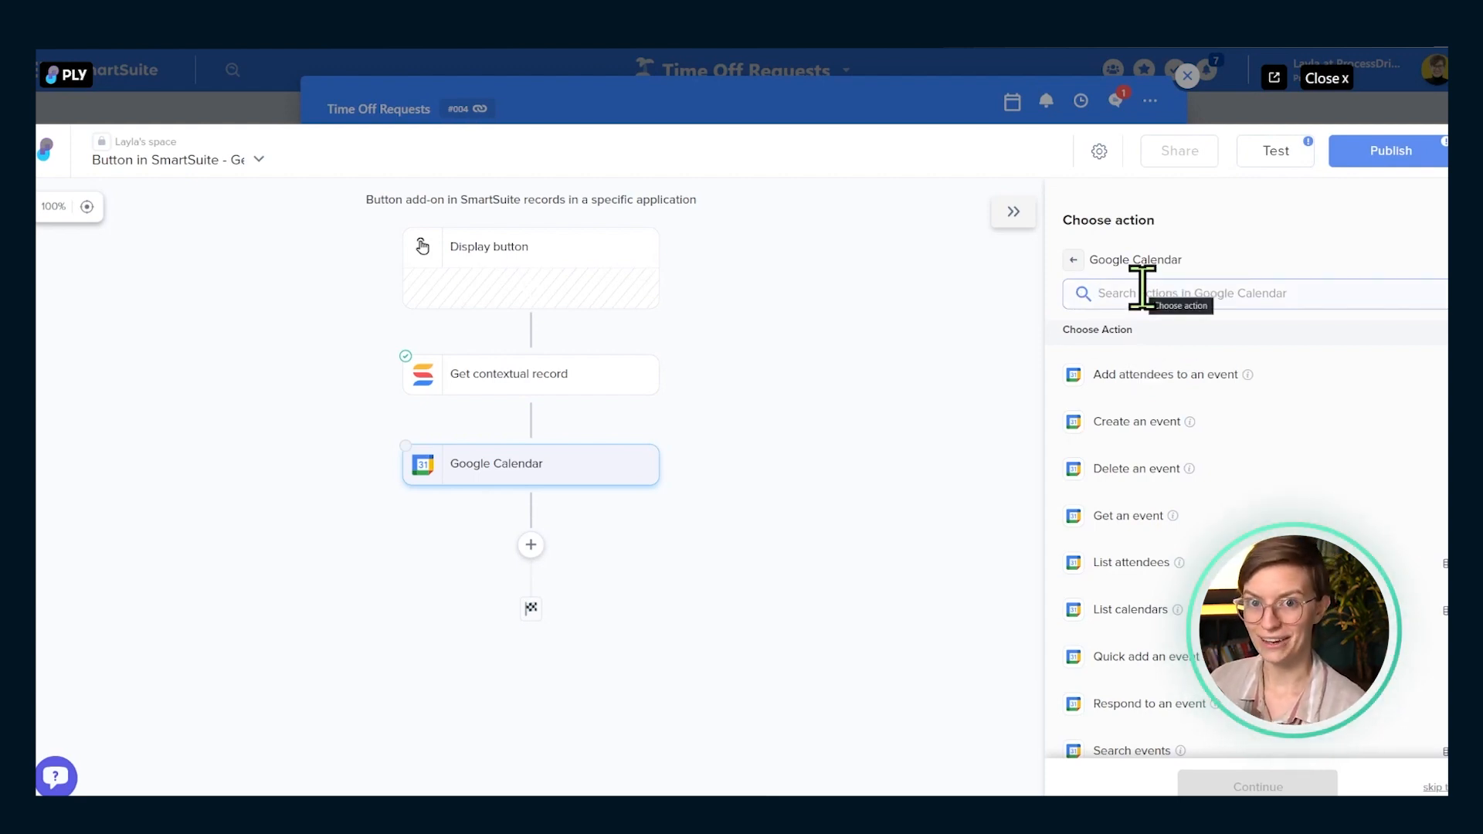
Step: Choose the Quick add an event action and connect it to the Google account, saving the new Google Calendar connection
scroll(1143, 356, "down", 2)
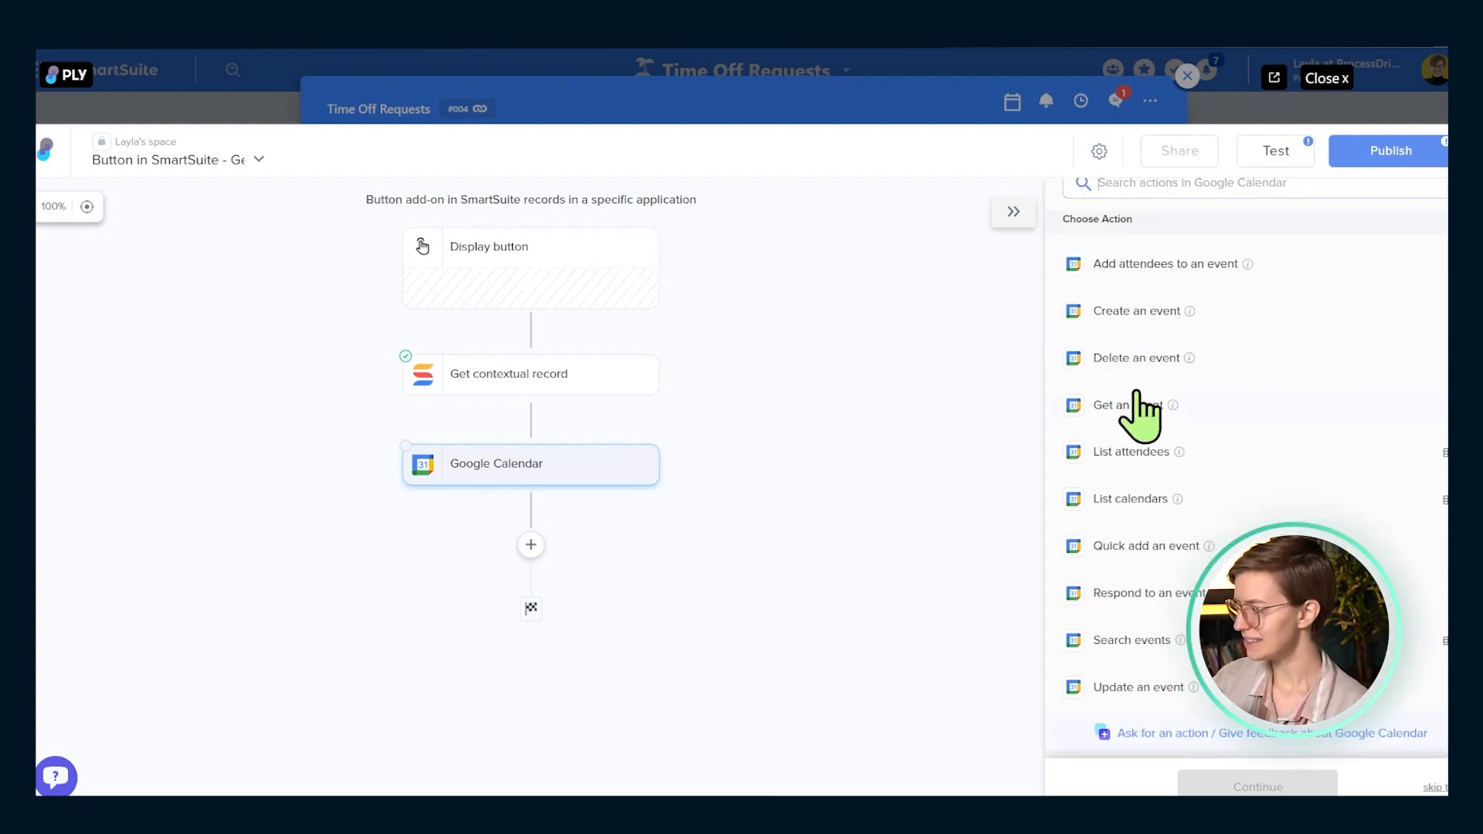
left_click(1122, 550)
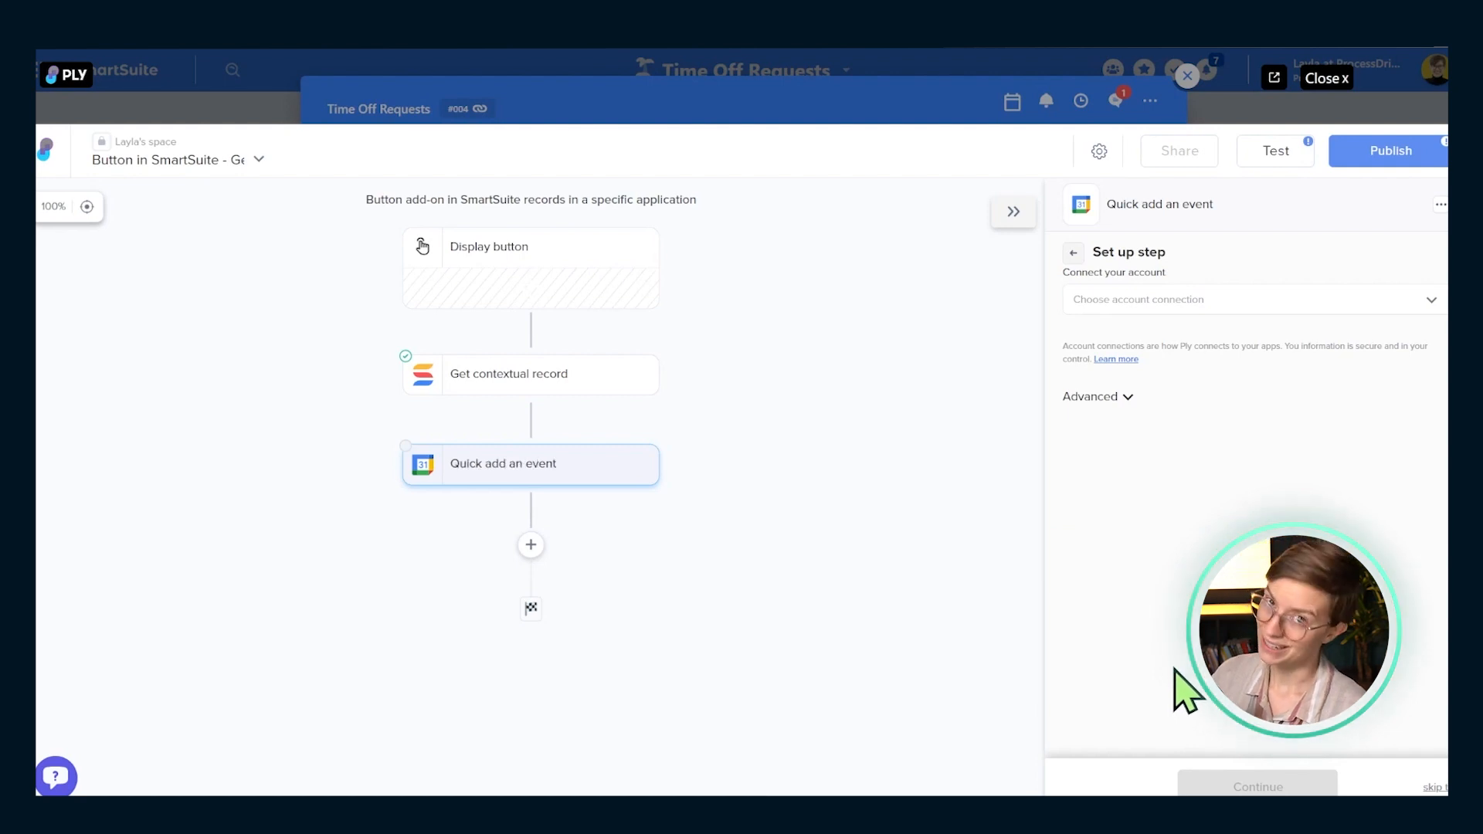
left_click(1113, 303)
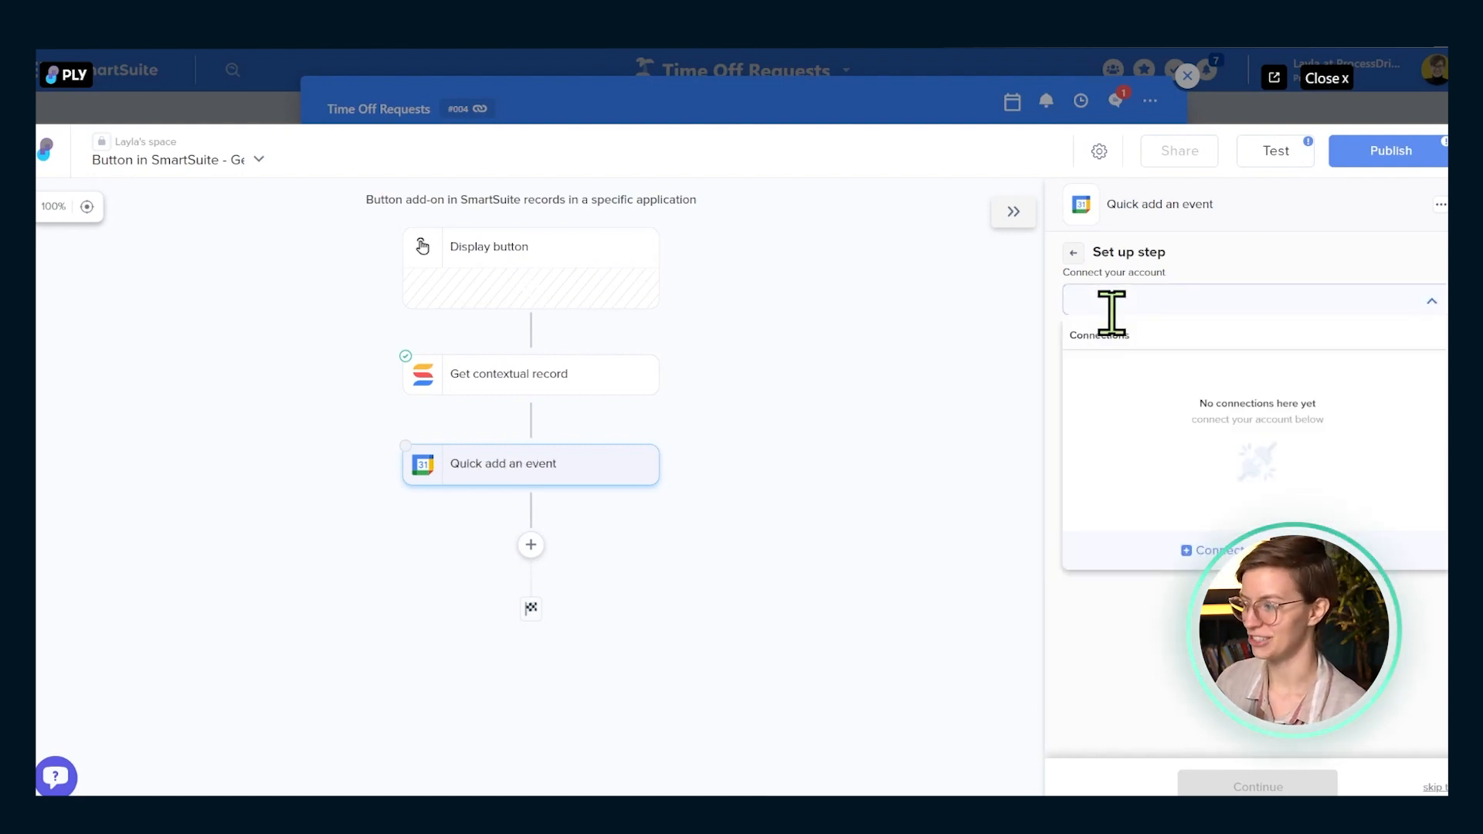
left_click(1211, 550)
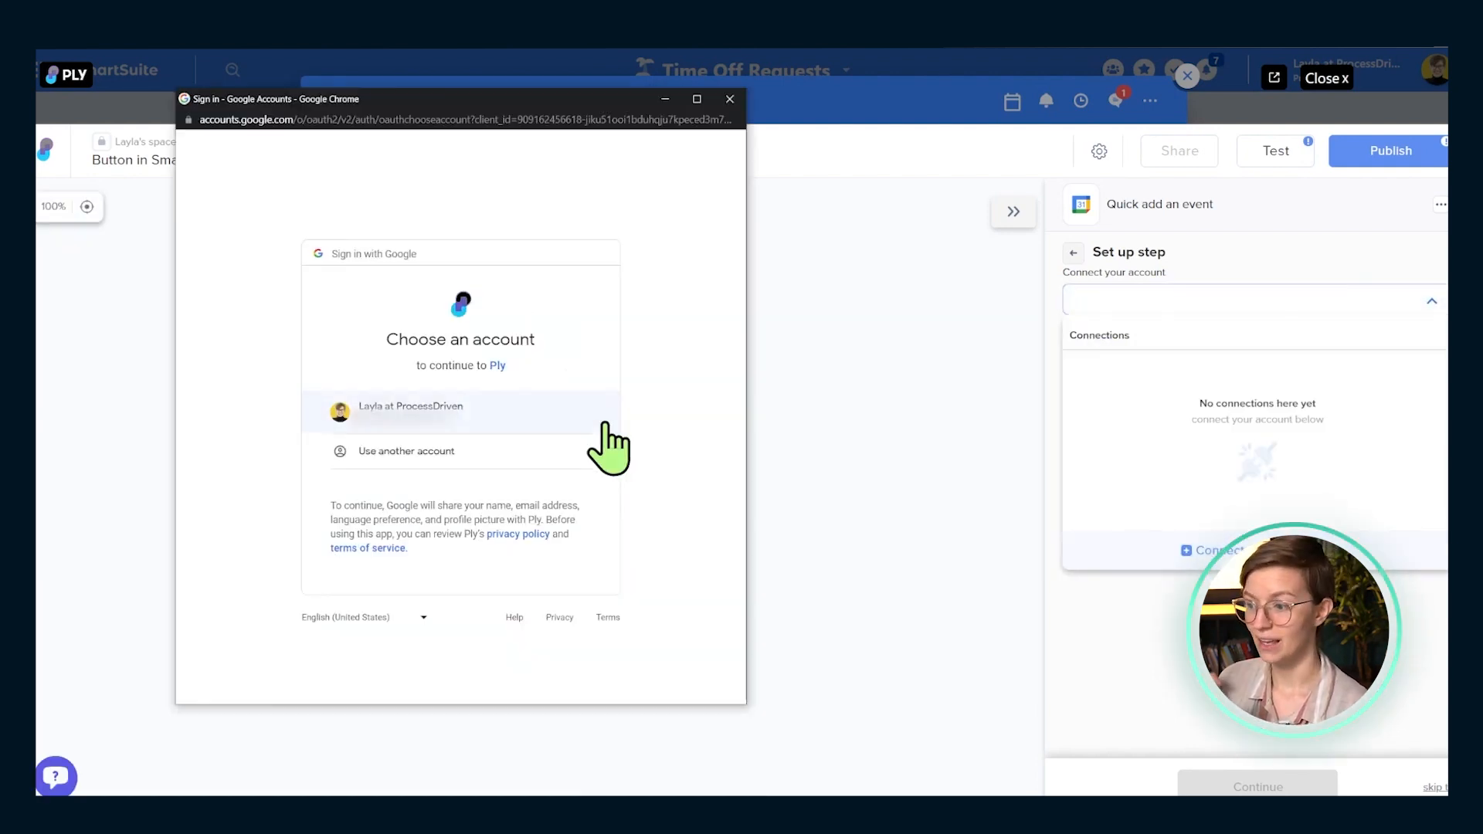
left_click(570, 435)
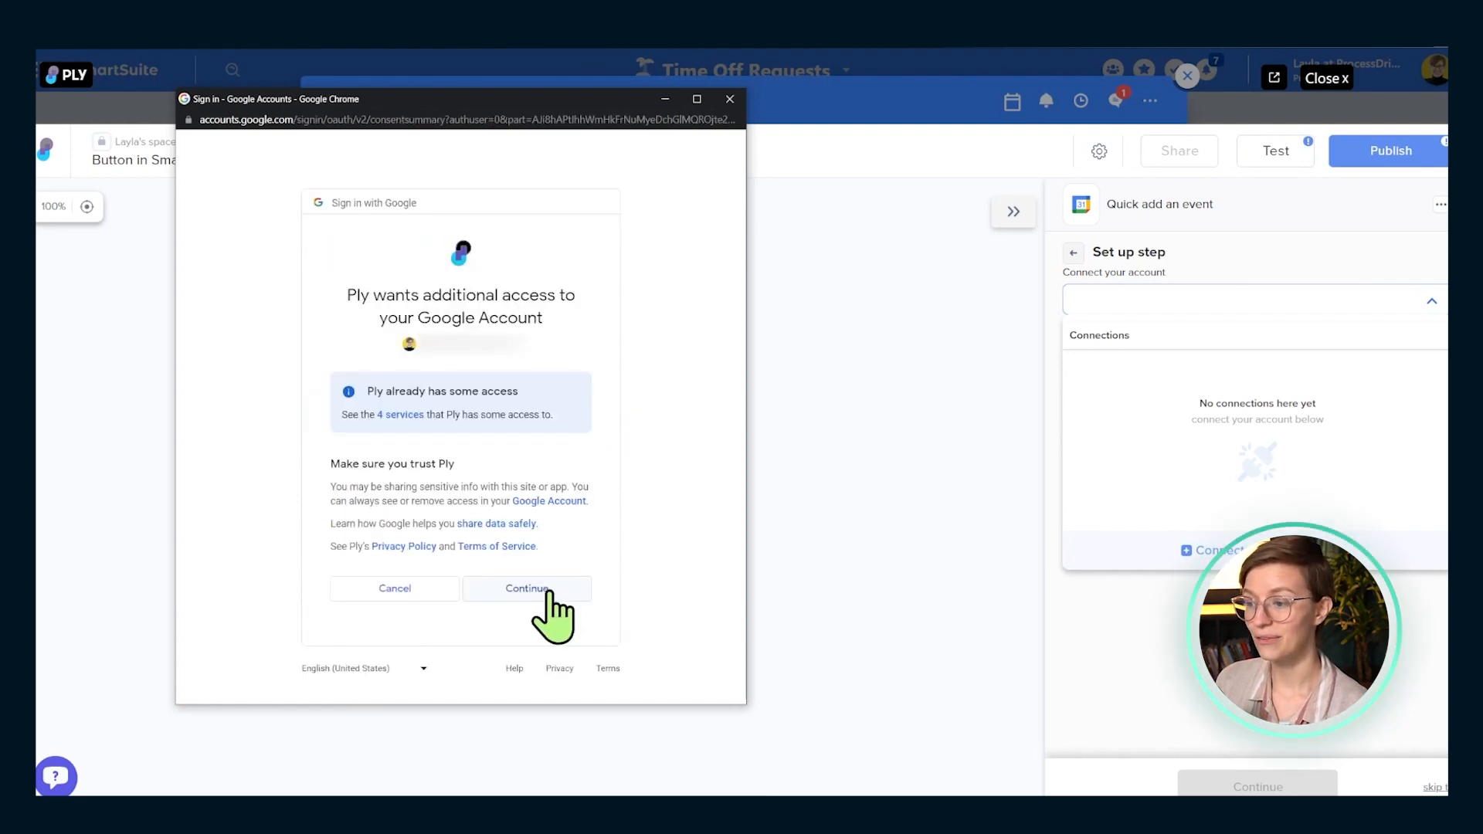
left_click(547, 593)
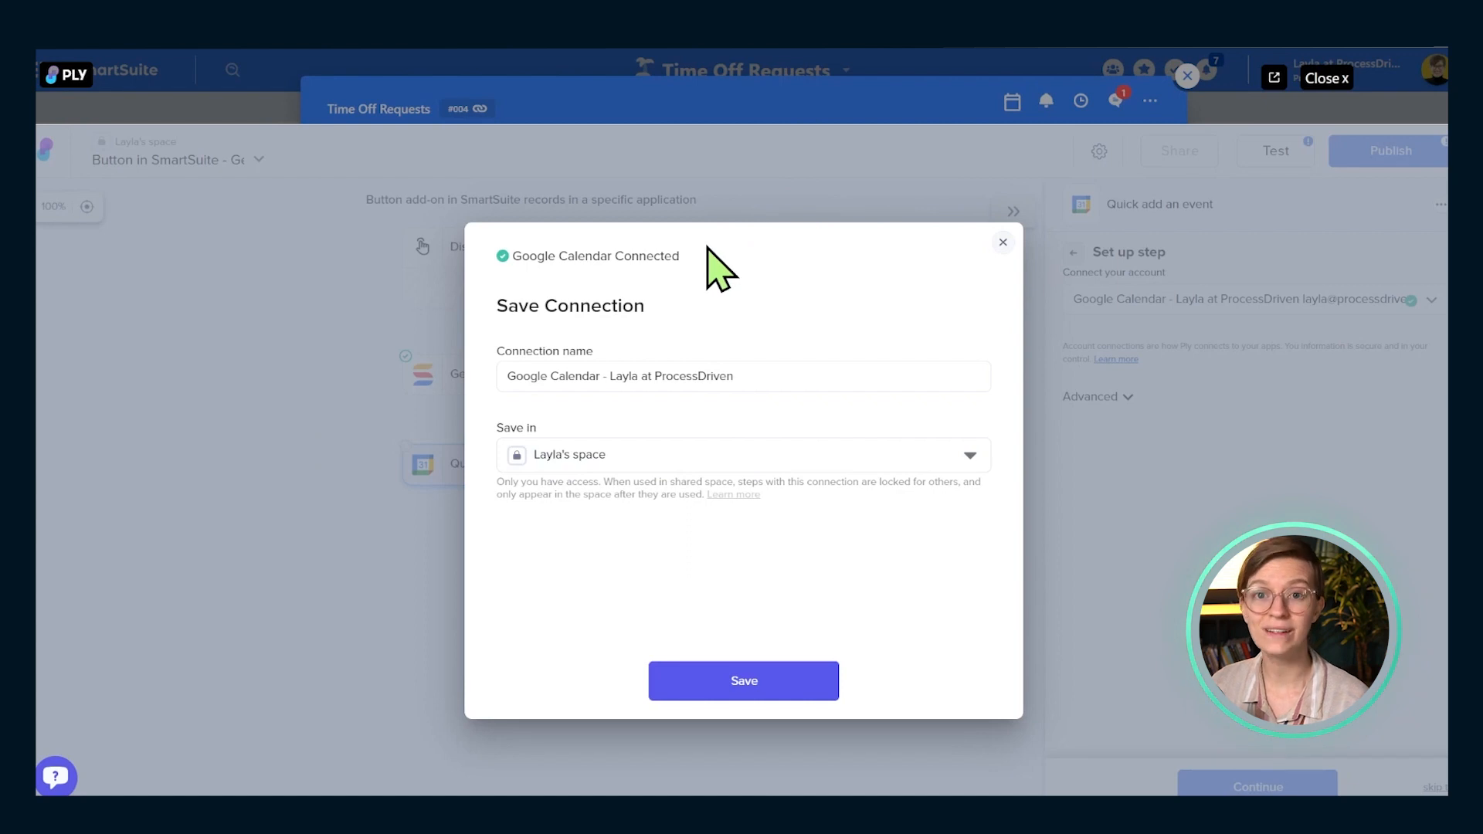
left_click(767, 687)
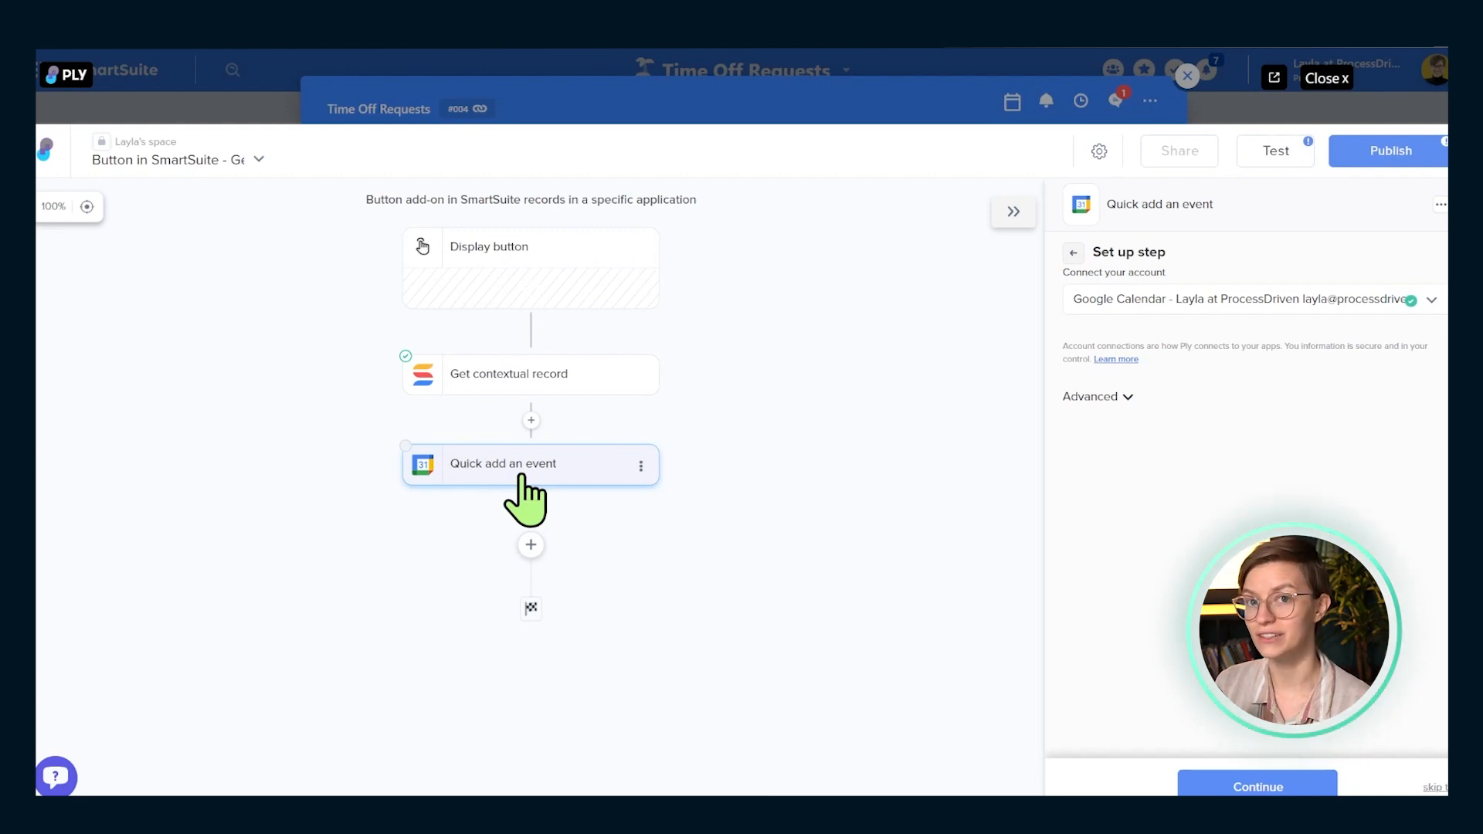
left_click(1254, 791)
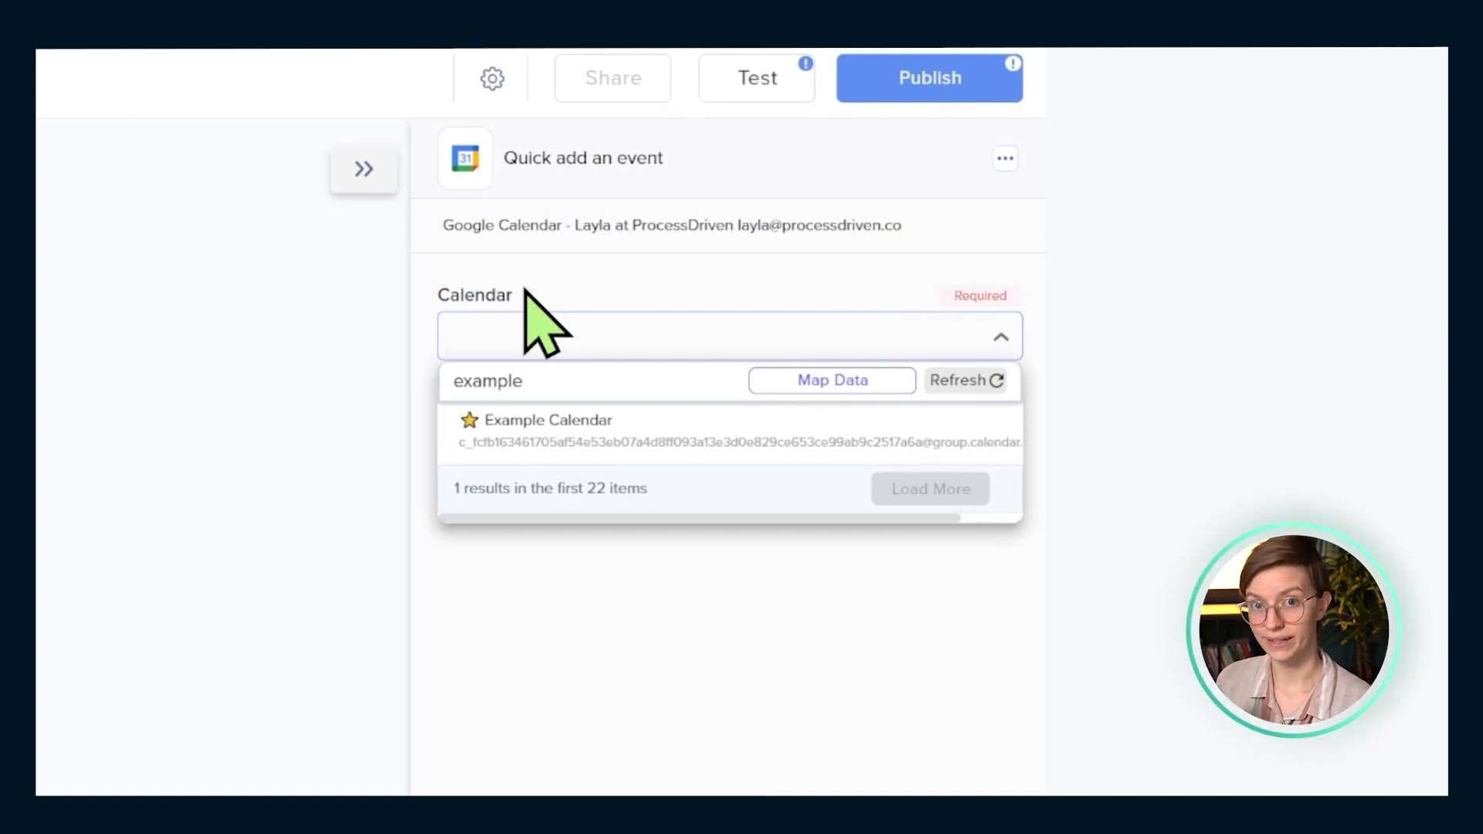
Step: Set the calendar to Example Calendar and begin the event text with the PTO Request ID from Get contextual record
left_click(556, 429)
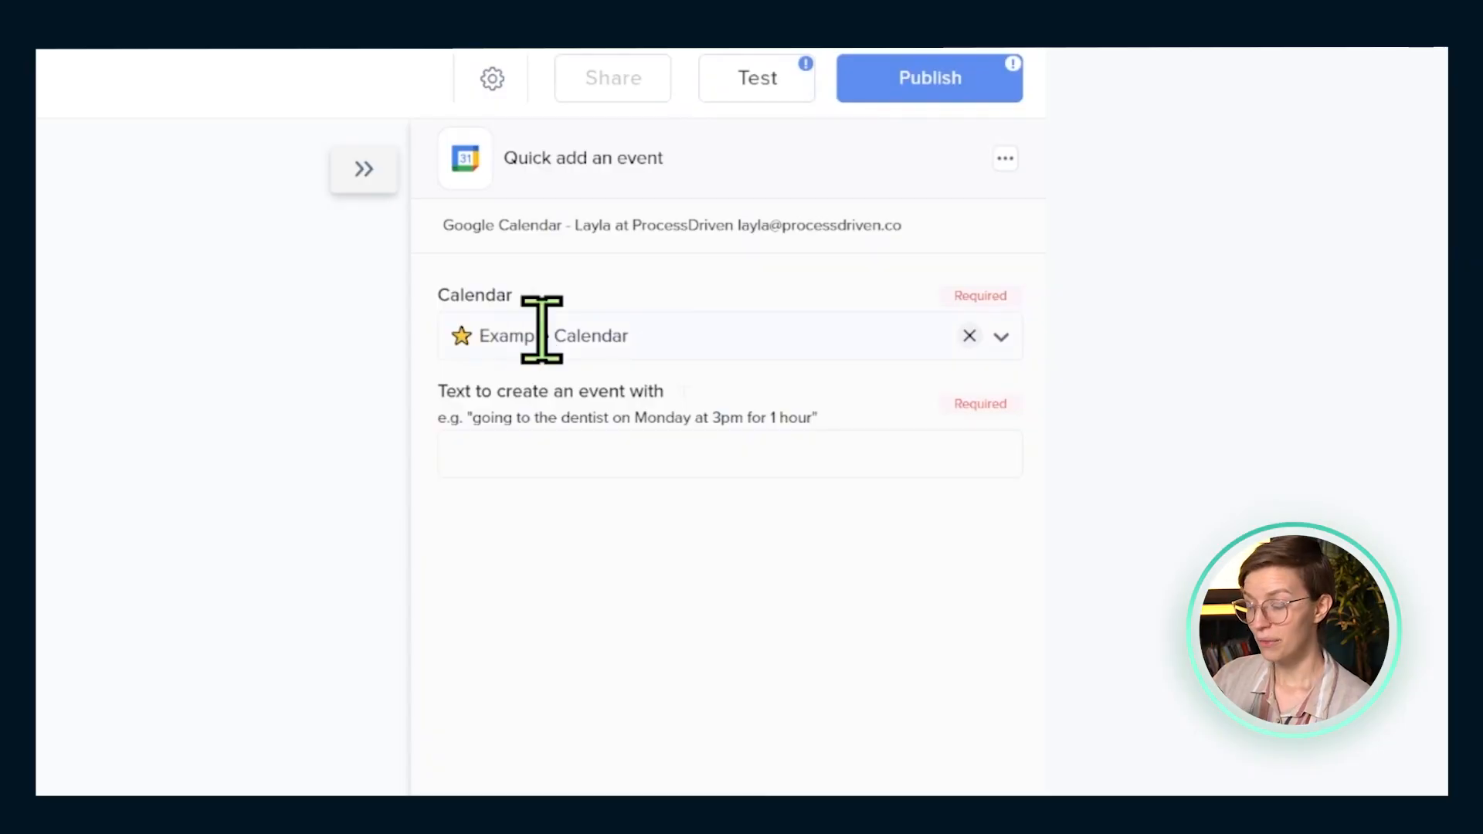
left_click(543, 464)
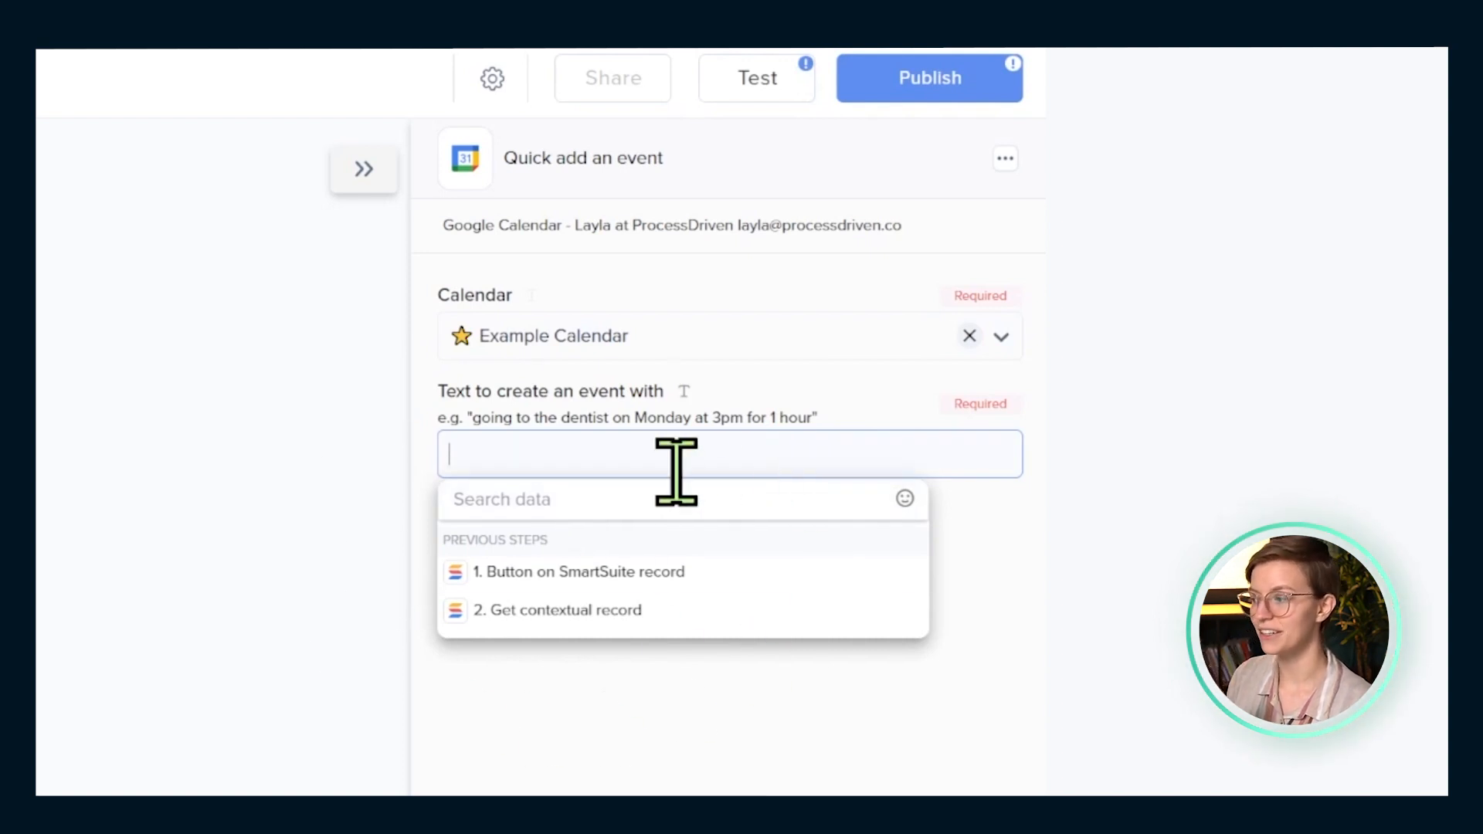
left_click_drag(566, 539, 445, 546)
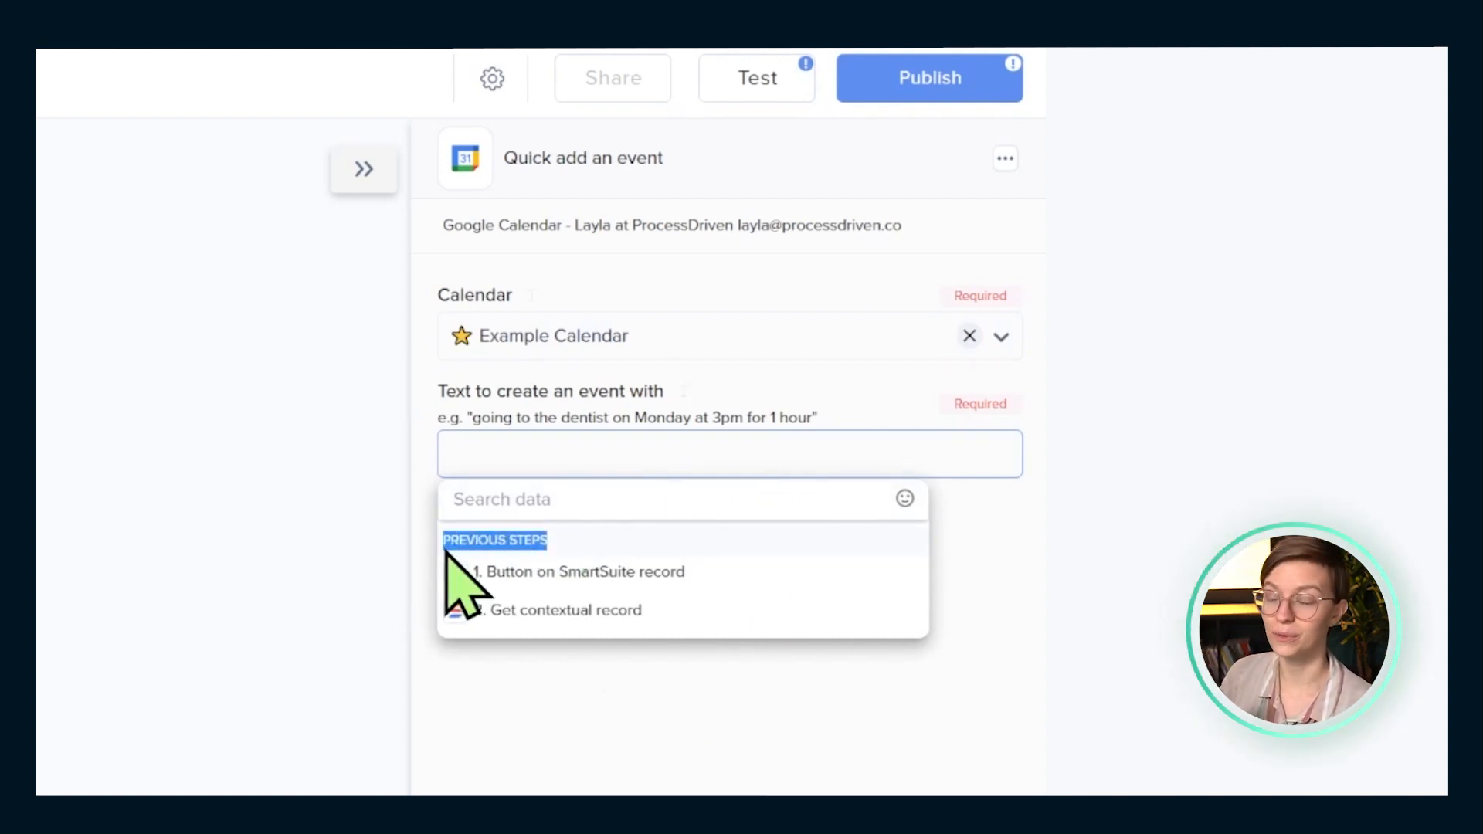
left_click_drag(445, 550, 452, 555)
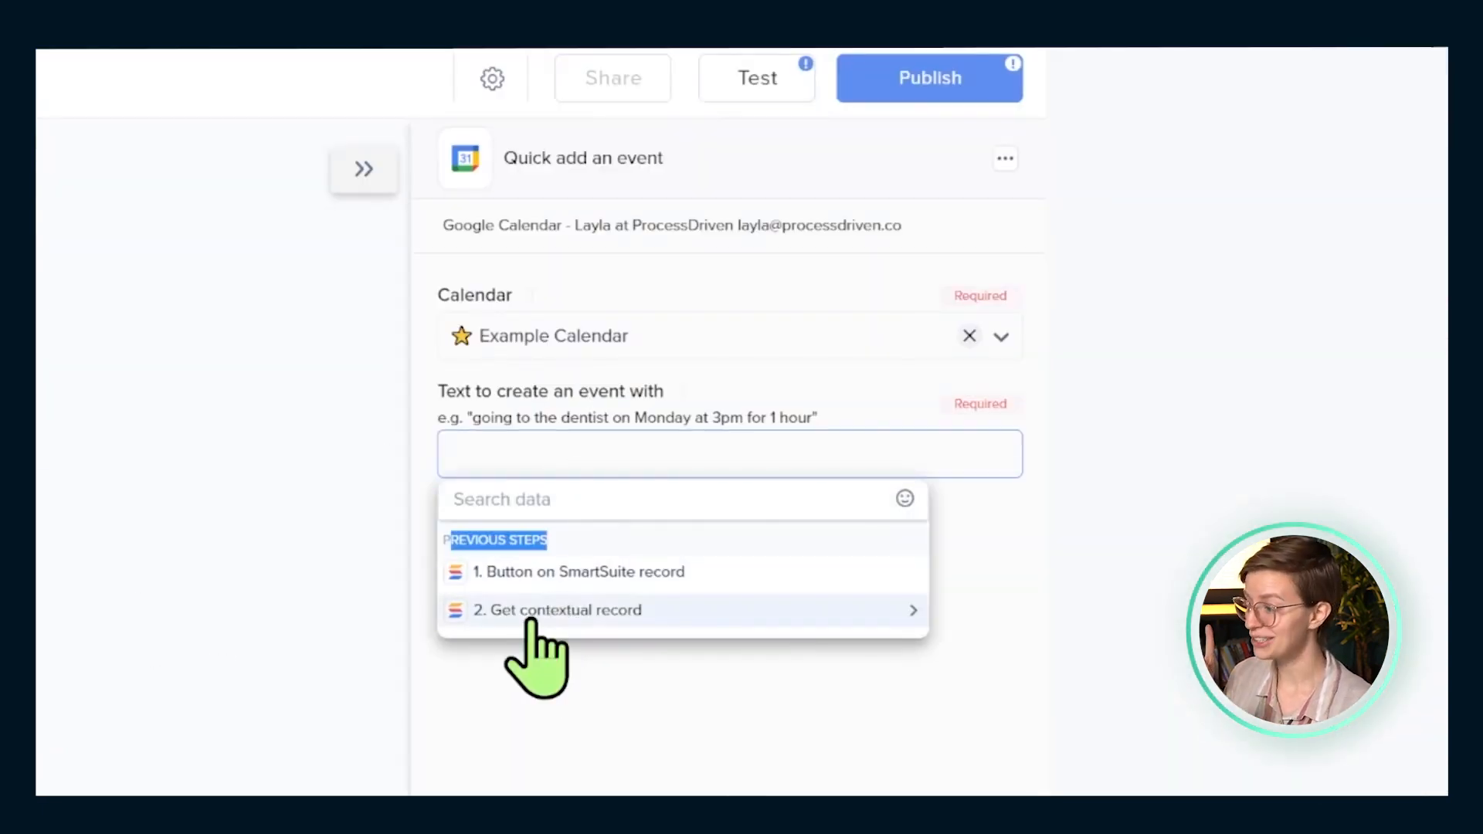
left_click(531, 614)
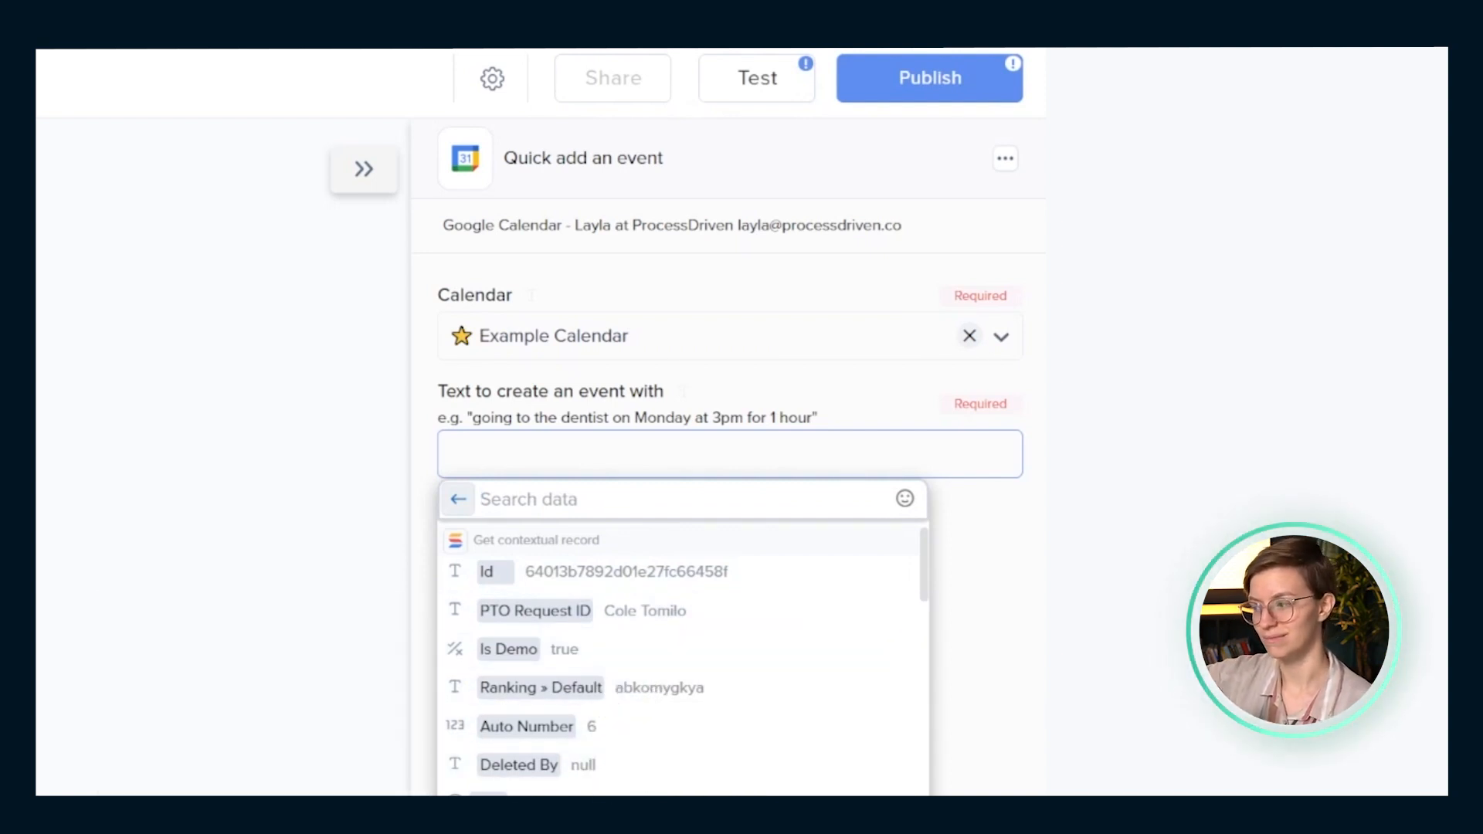
left_click(655, 628)
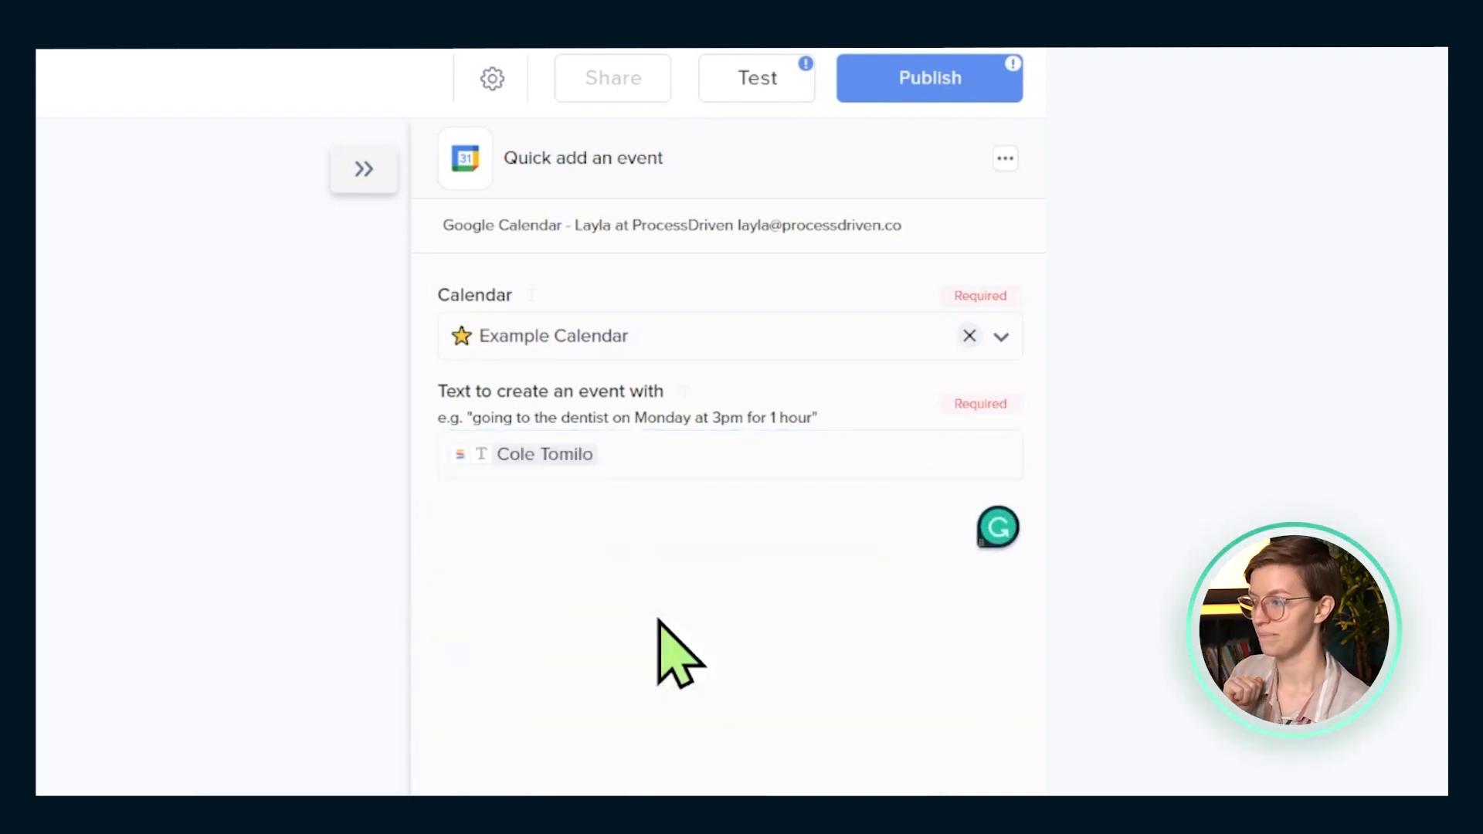
Step: Extend the event text with "is going to be OOO for" followed by the PTO Days value from Get contextual record
left_click(666, 478)
type("is ")
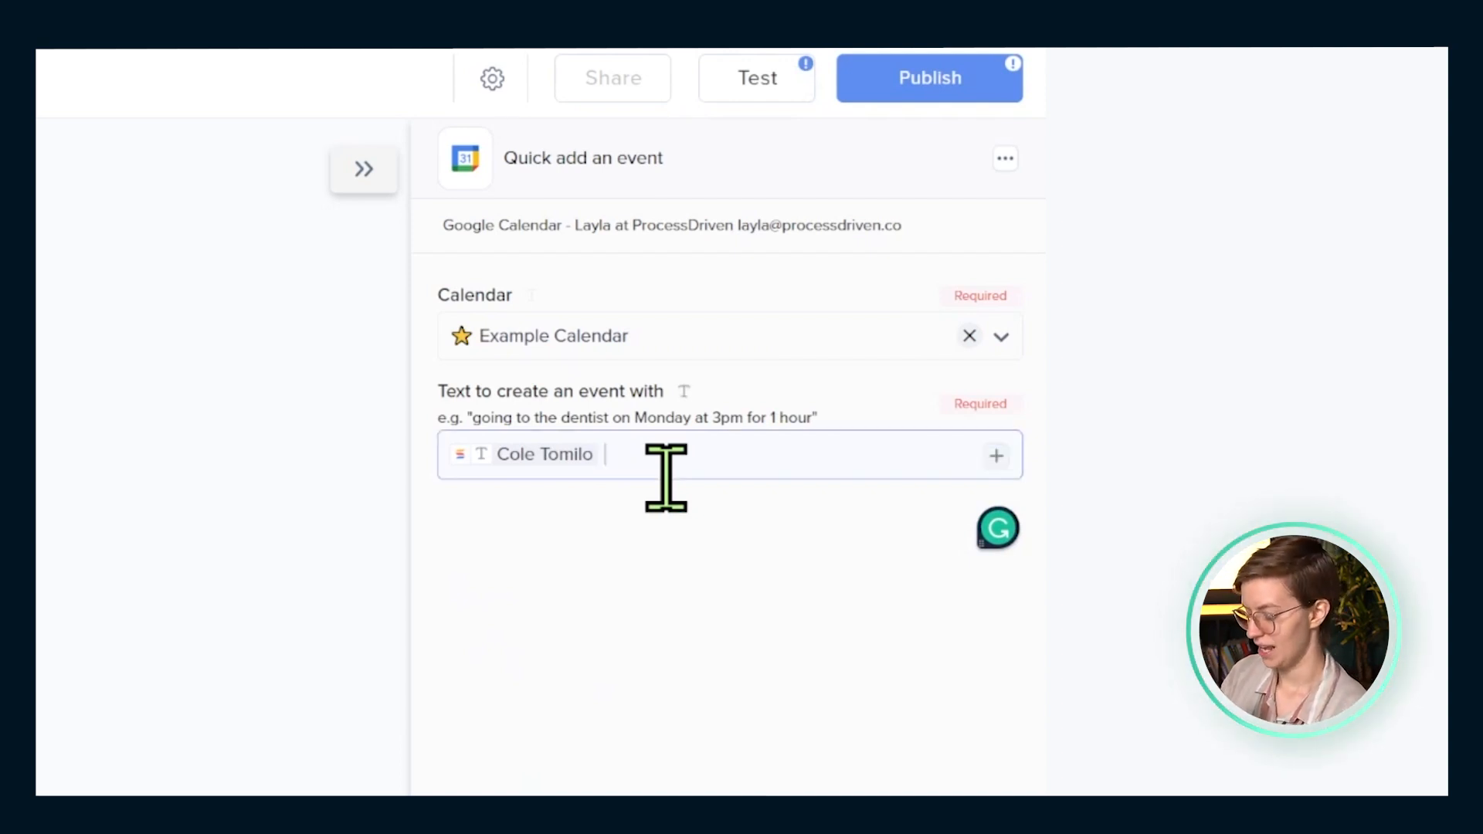
type("going to")
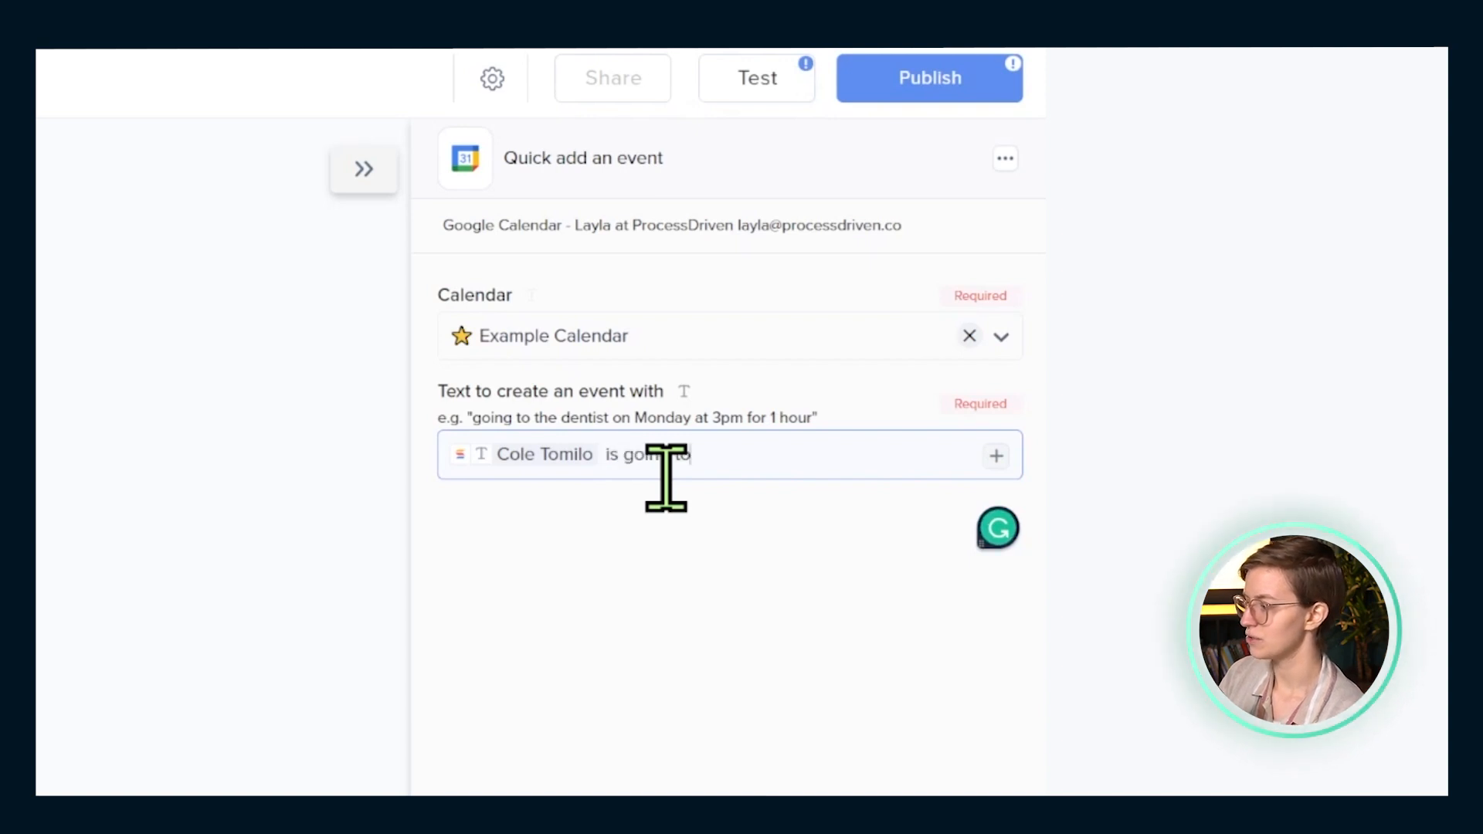
type(" be OOO for")
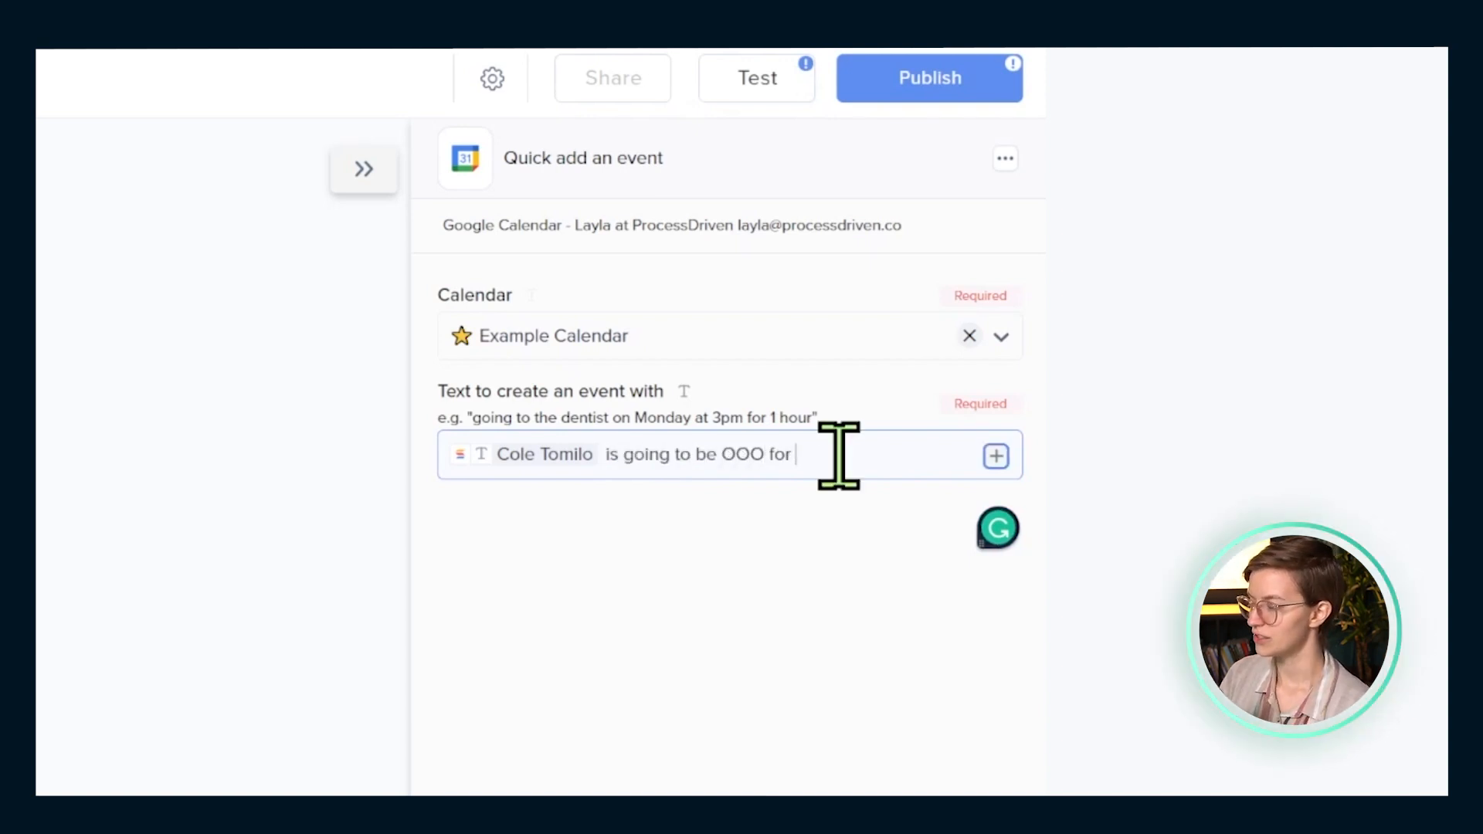
left_click(996, 456)
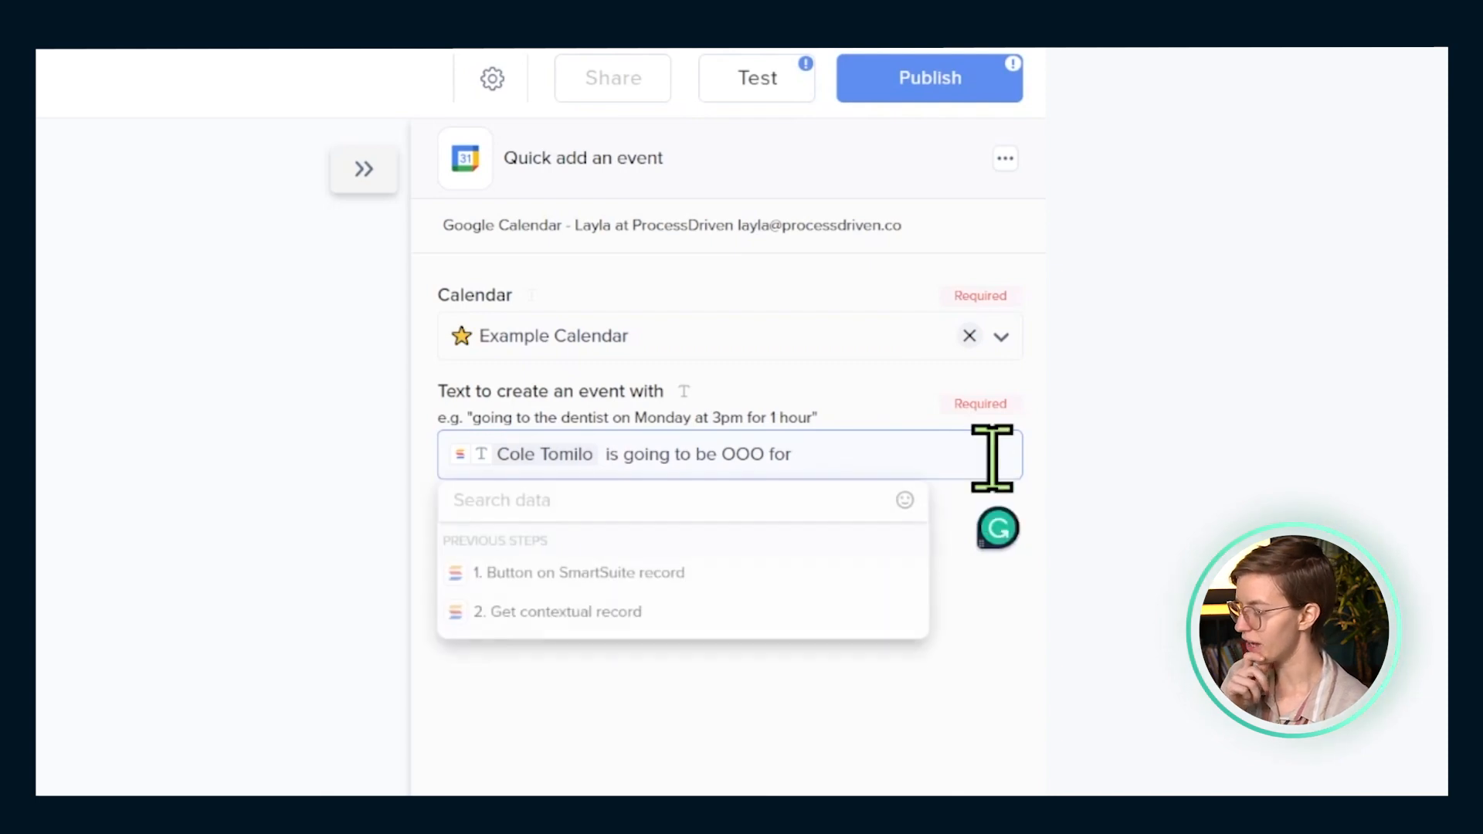
left_click(541, 612)
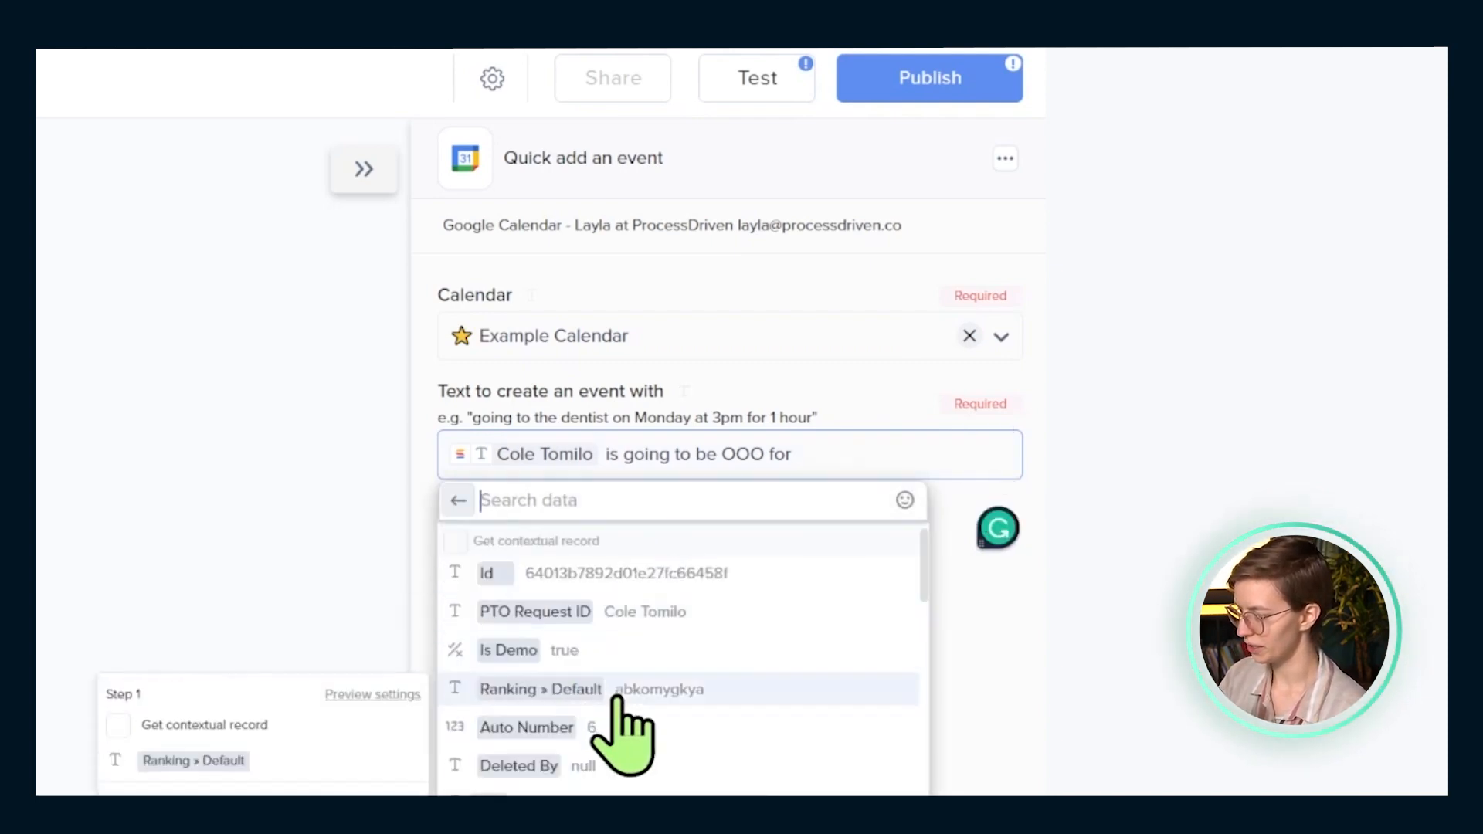
scroll(641, 738, "down", 3)
type("days")
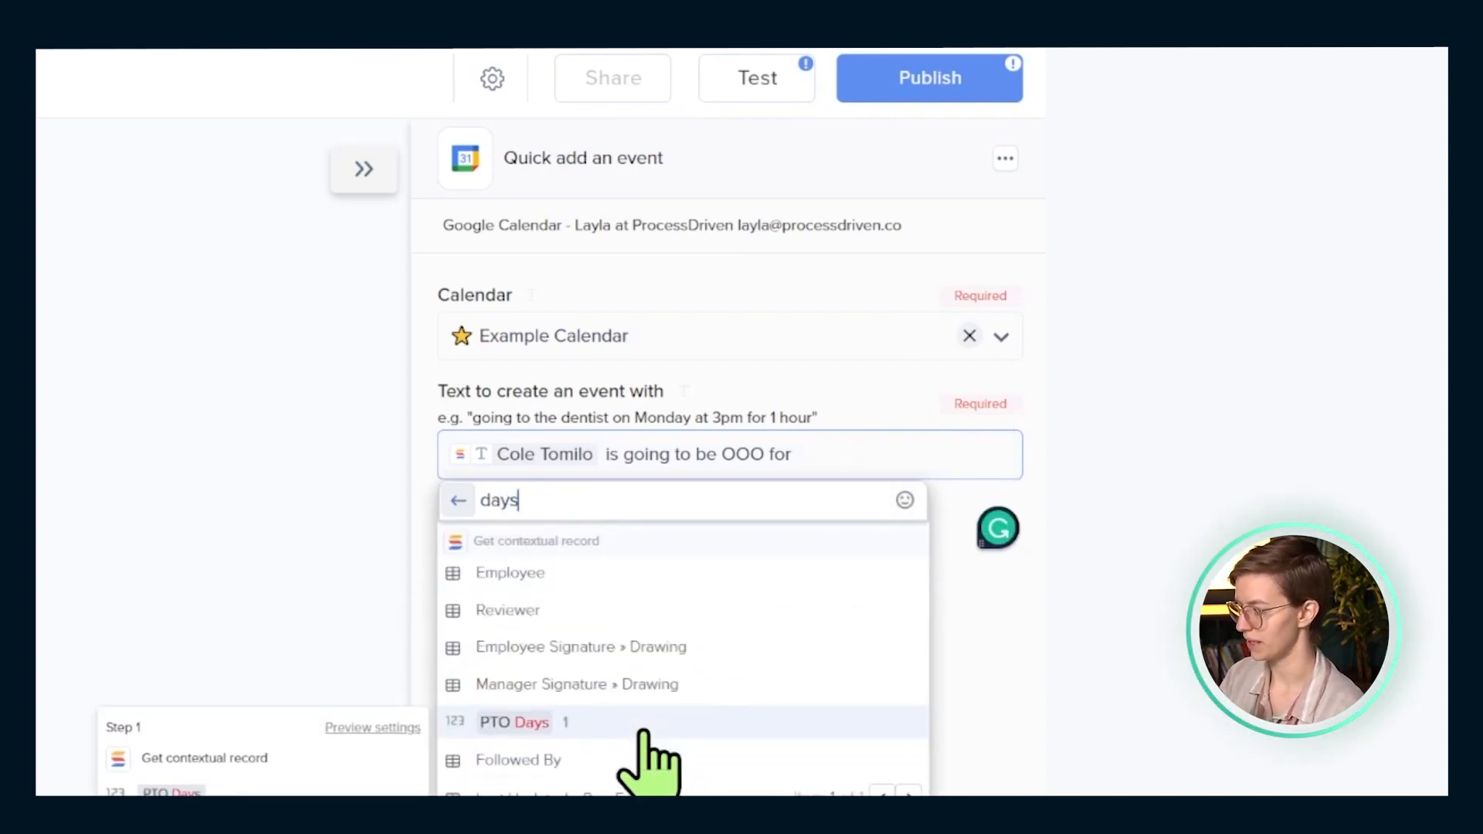
left_click(533, 727)
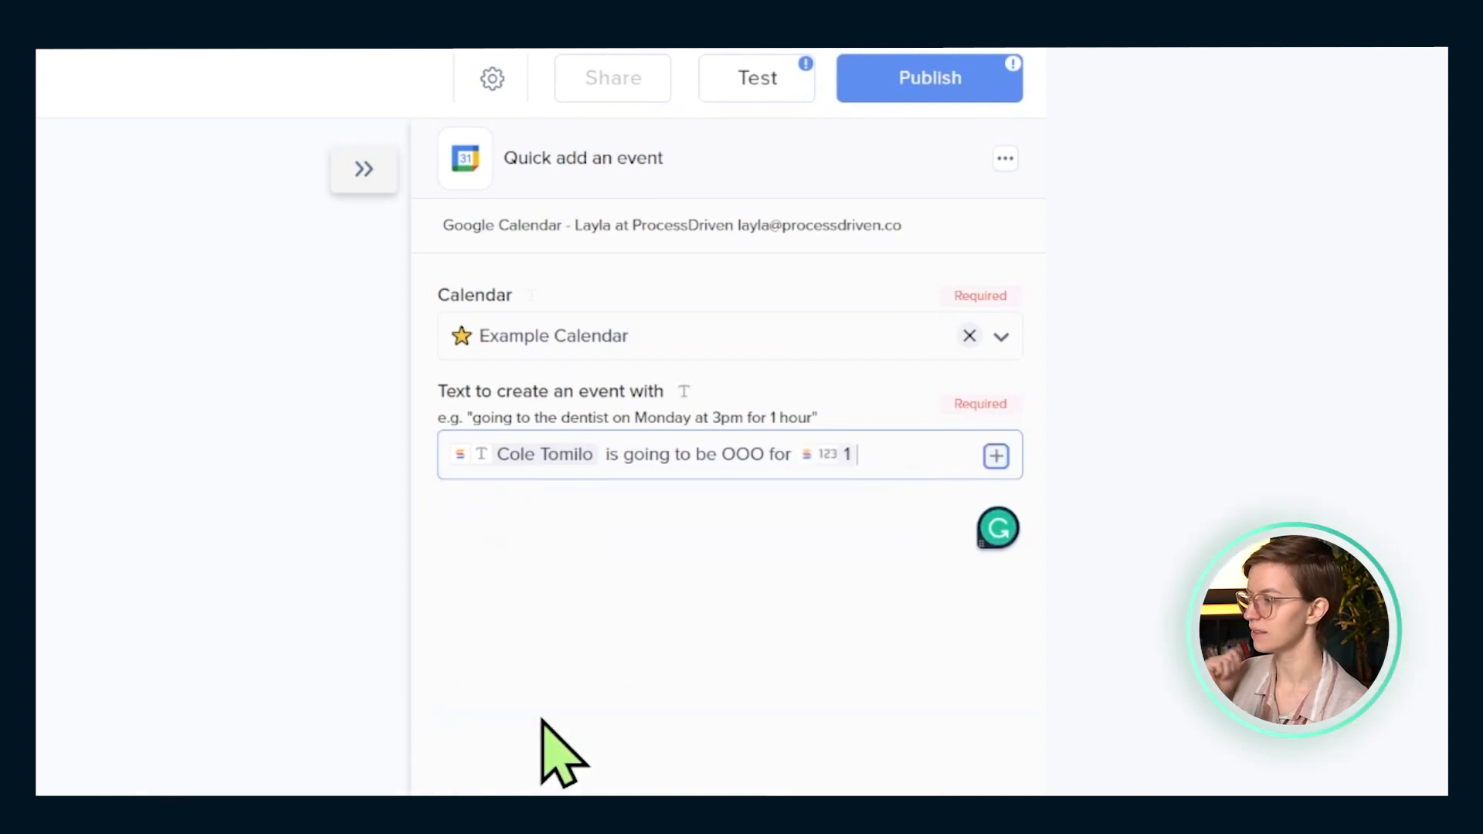
Step: Append "start on" and the Start Of Absence » Date value from Get contextual record to the event text
type("s")
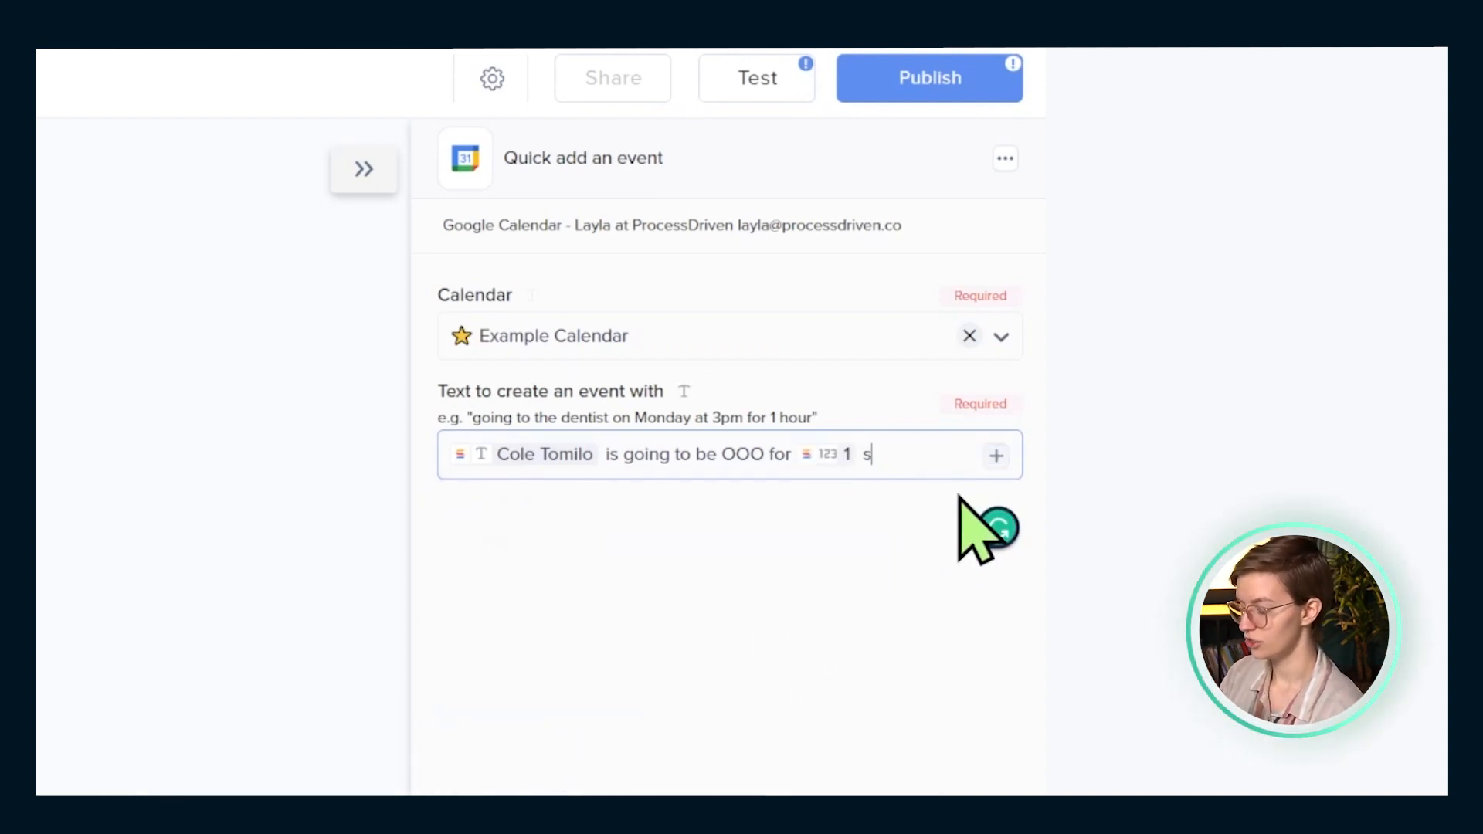
type("tart on")
left_click(996, 456)
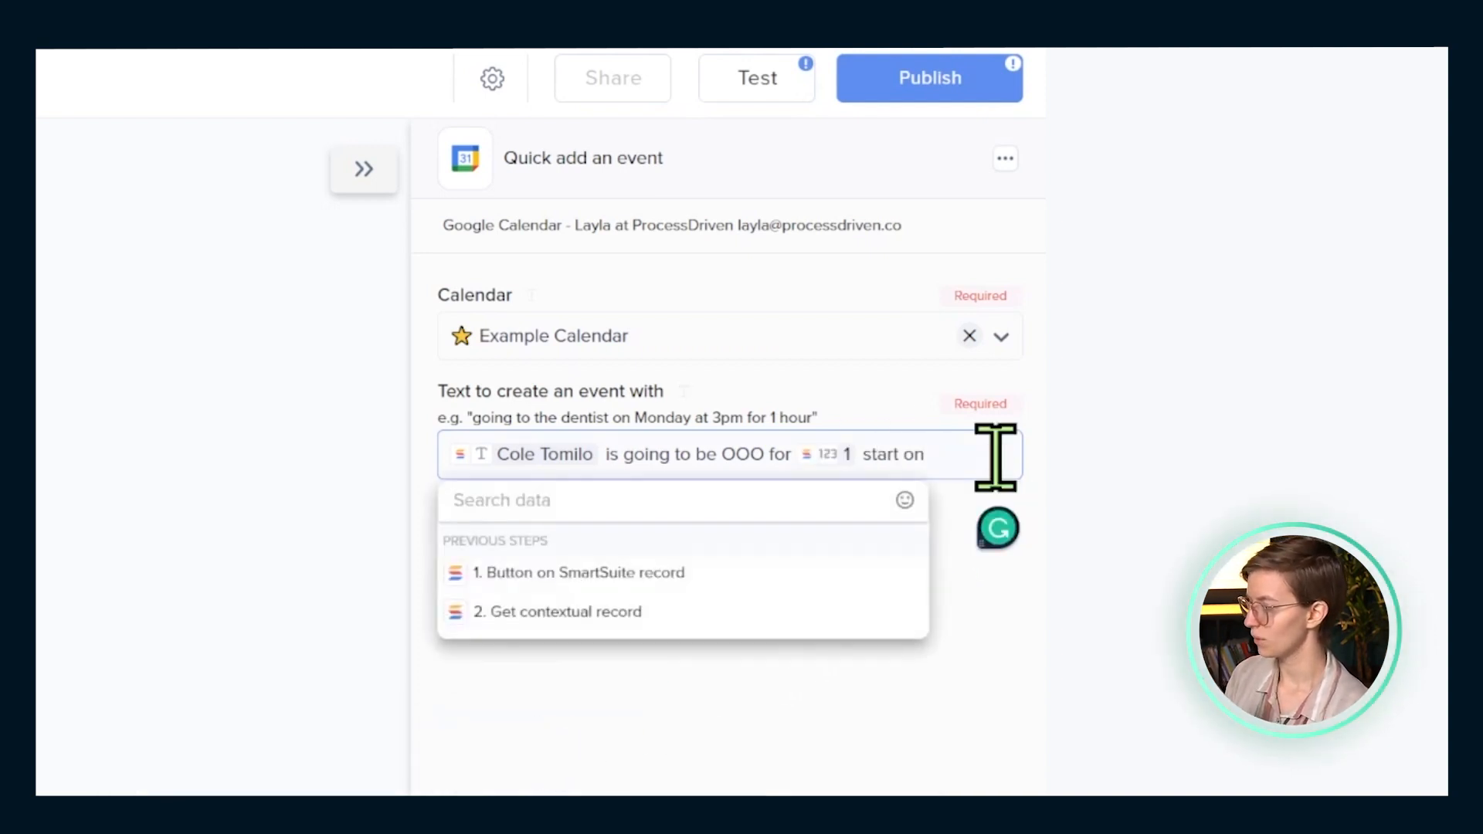
left_click(575, 611)
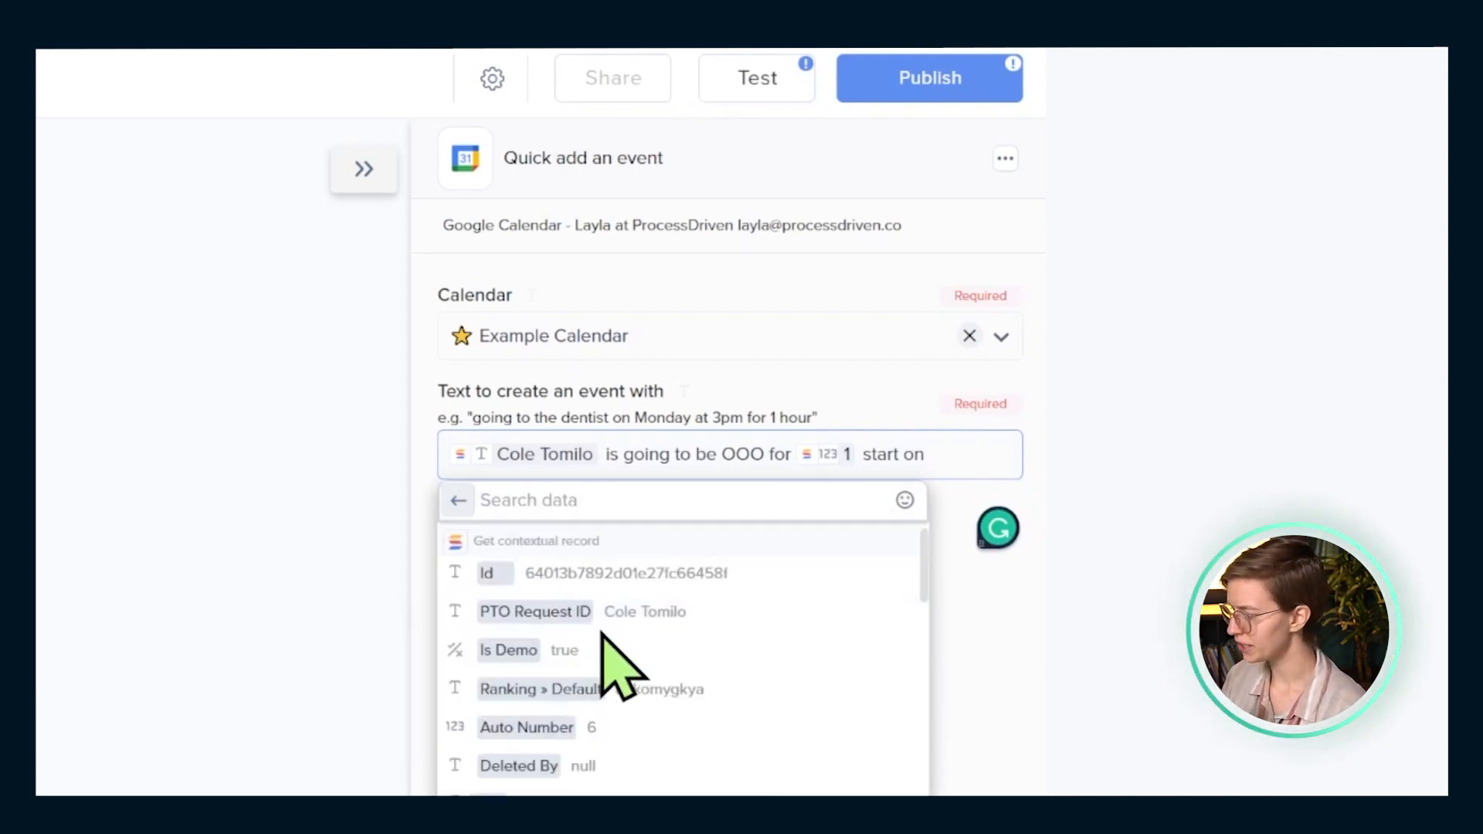
scroll(622, 669, "down", 5)
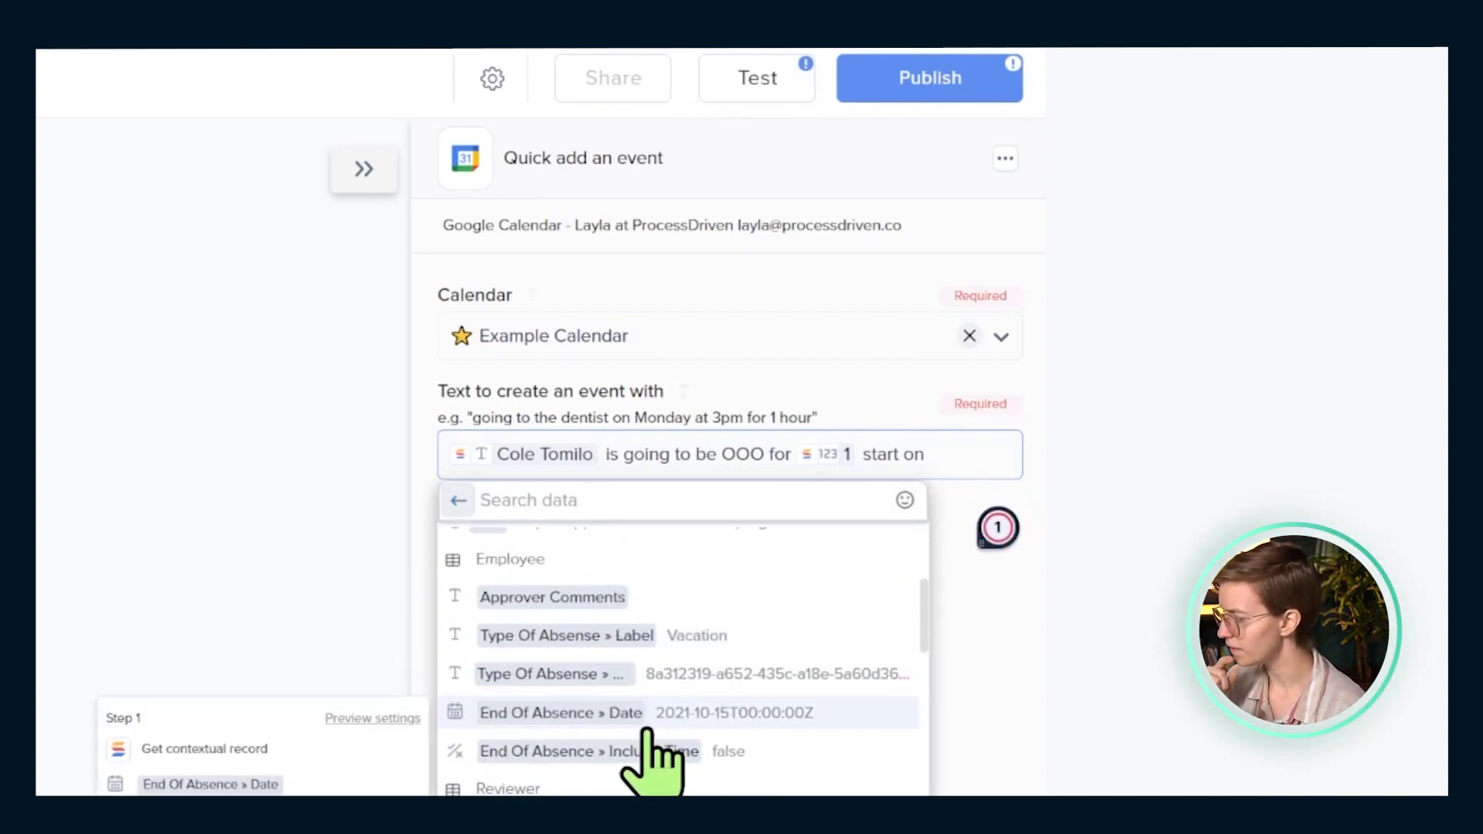
scroll(642, 738, "down", 6)
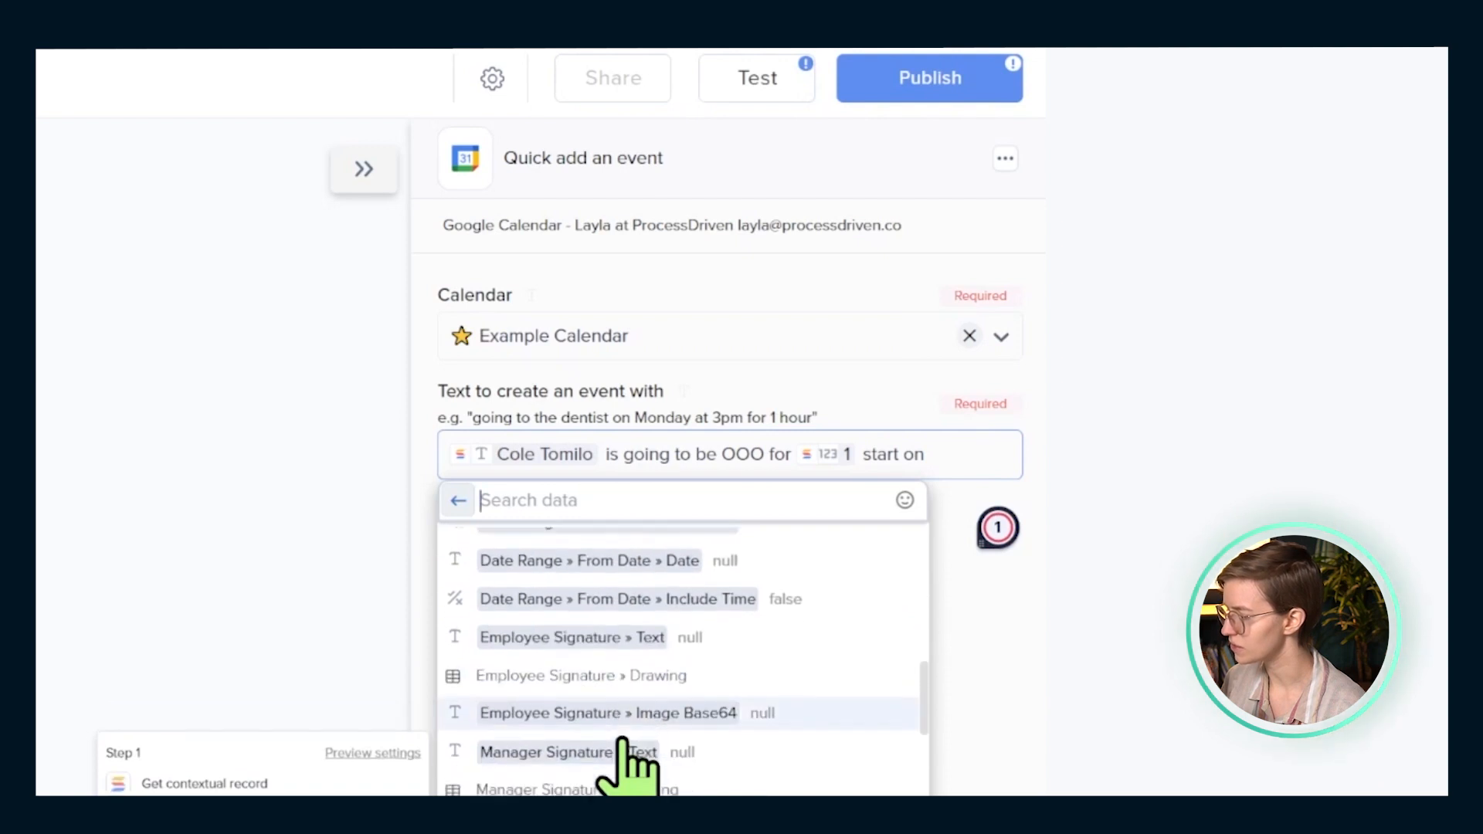
scroll(622, 744, "down", 3)
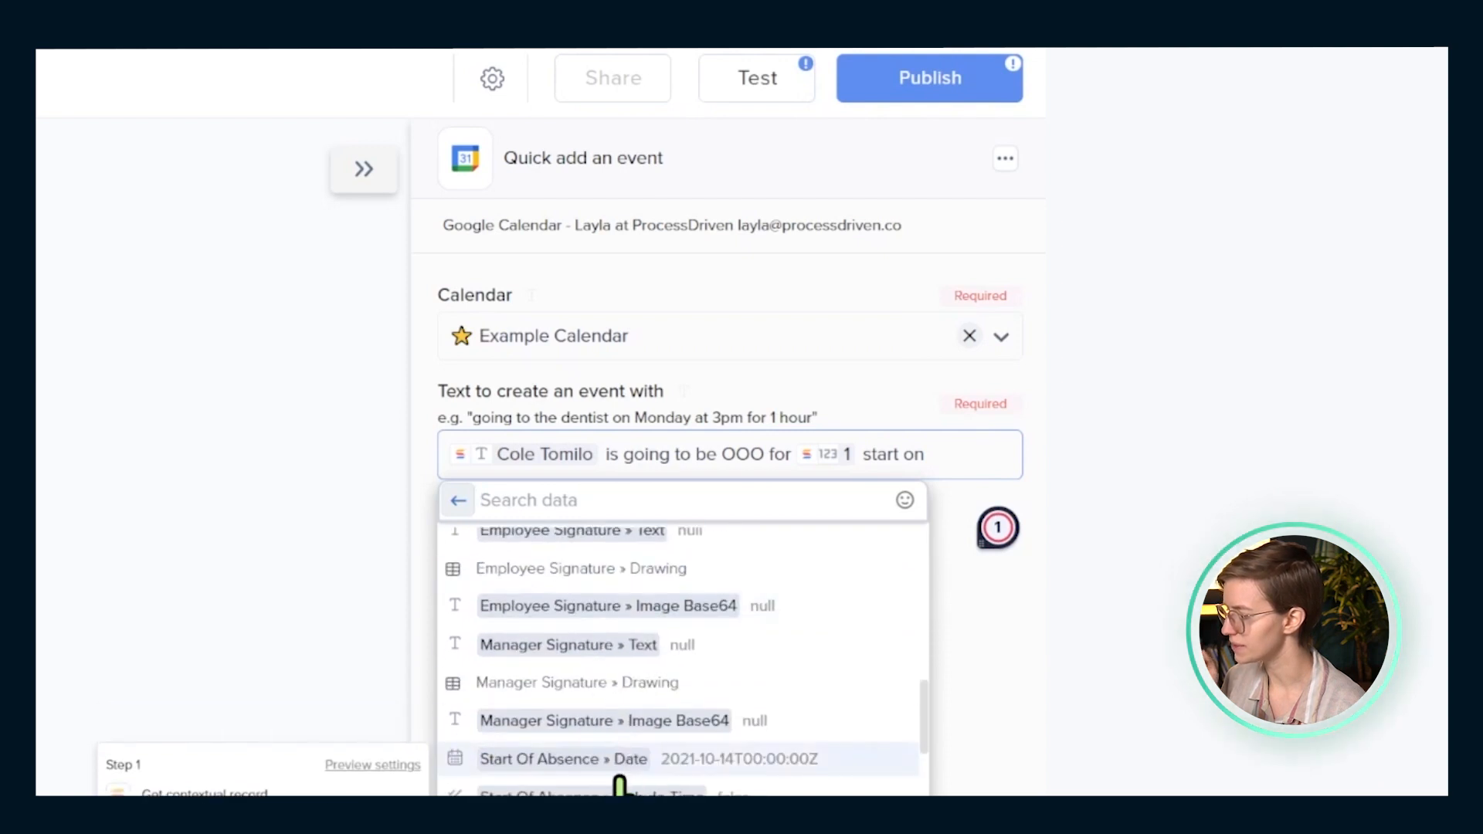
left_click(562, 761)
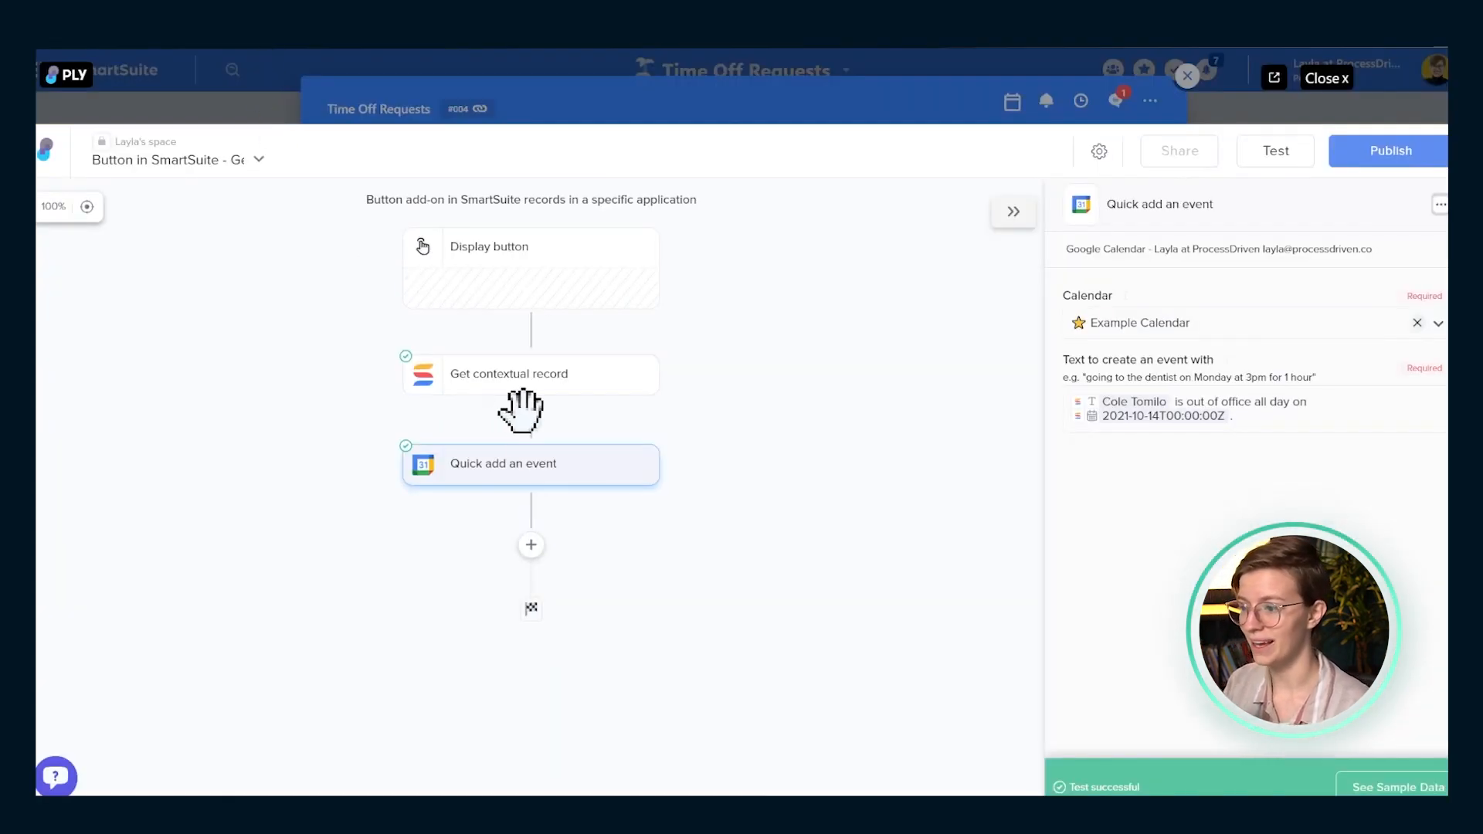
Step: Insert a Format a date formula step between Get contextual record and Quick add an event
left_click(531, 421)
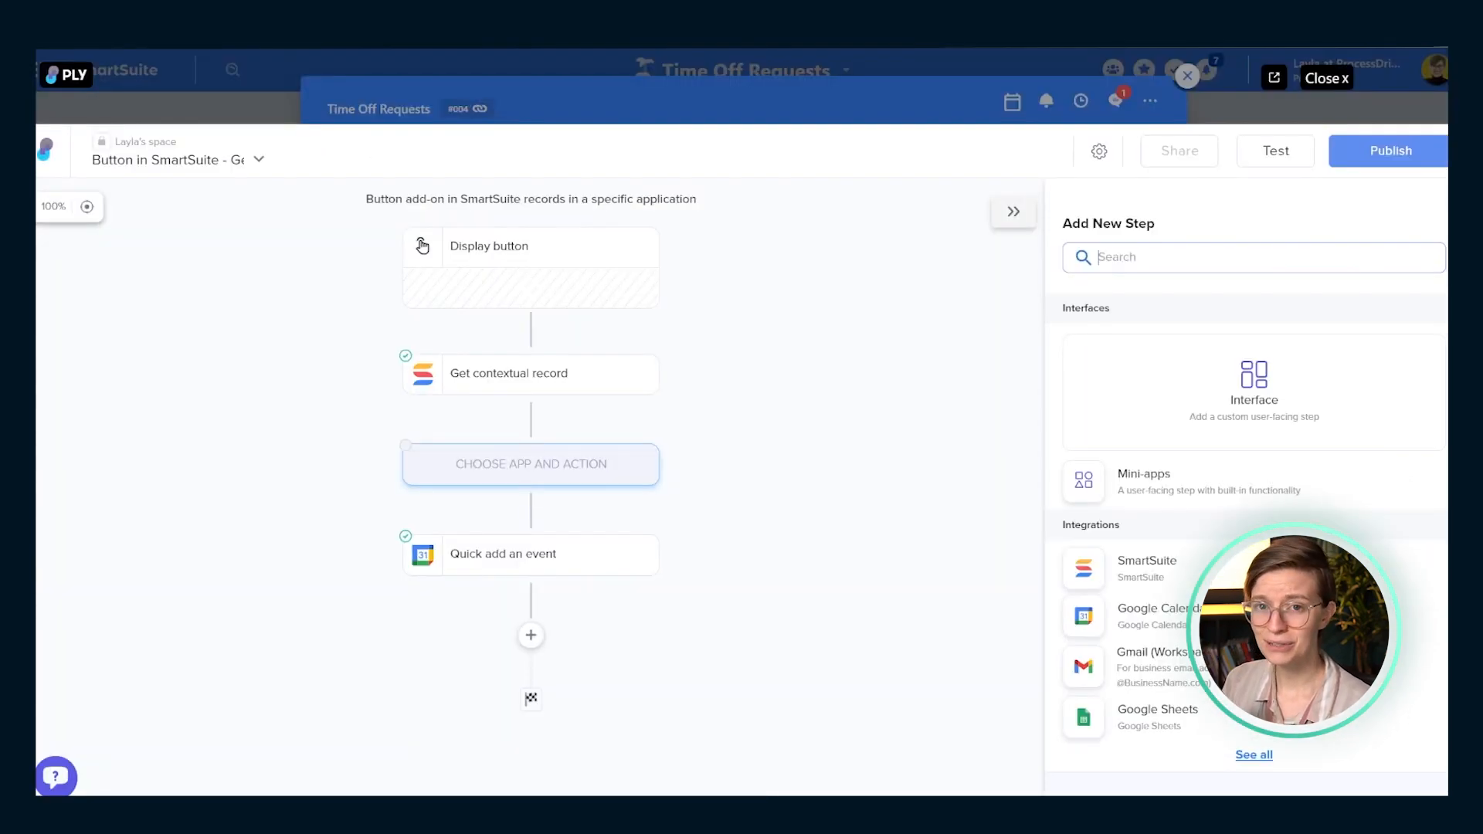
left_click(531, 424)
left_click(531, 417)
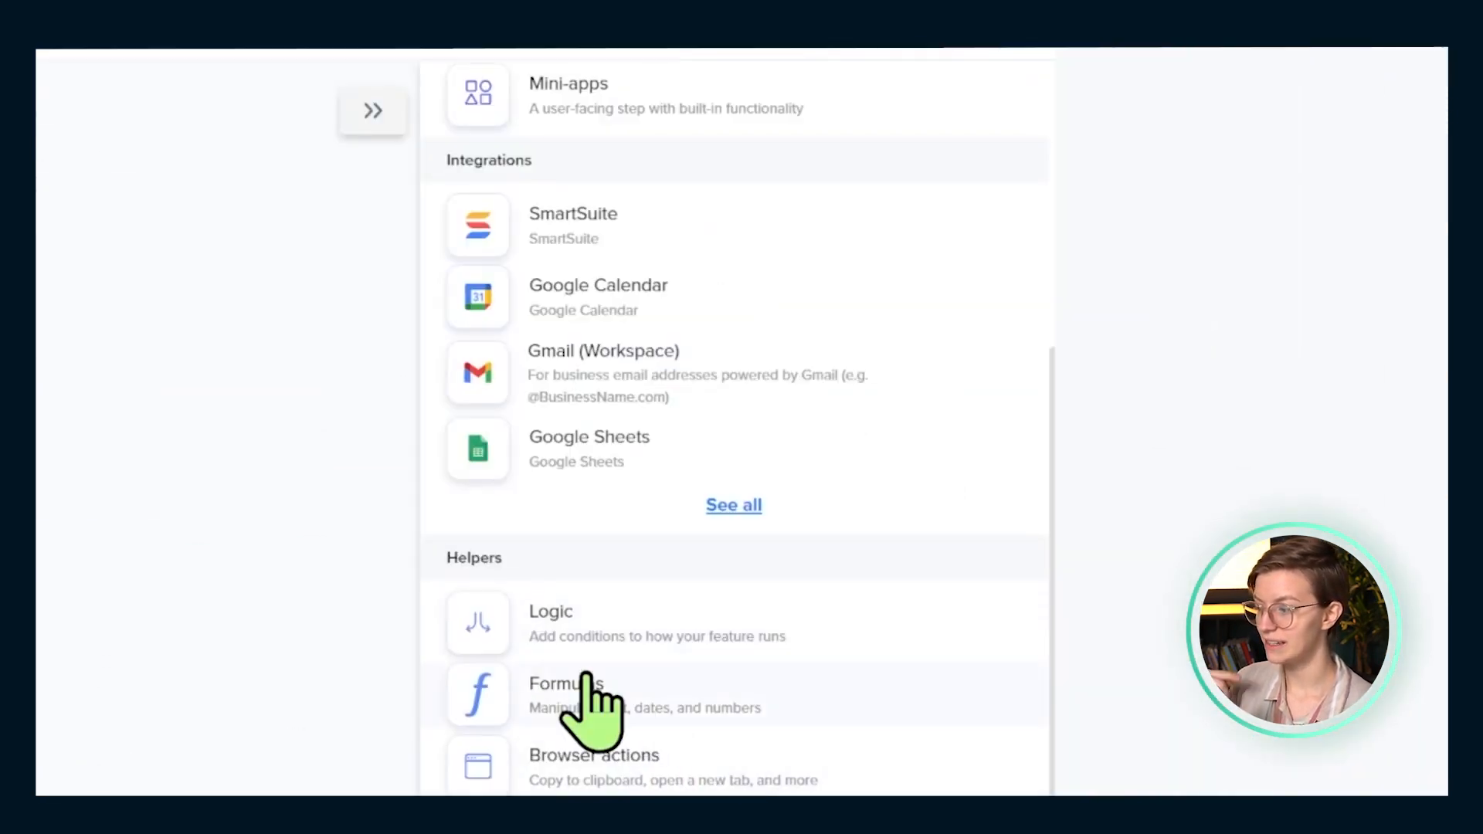
left_click(592, 686)
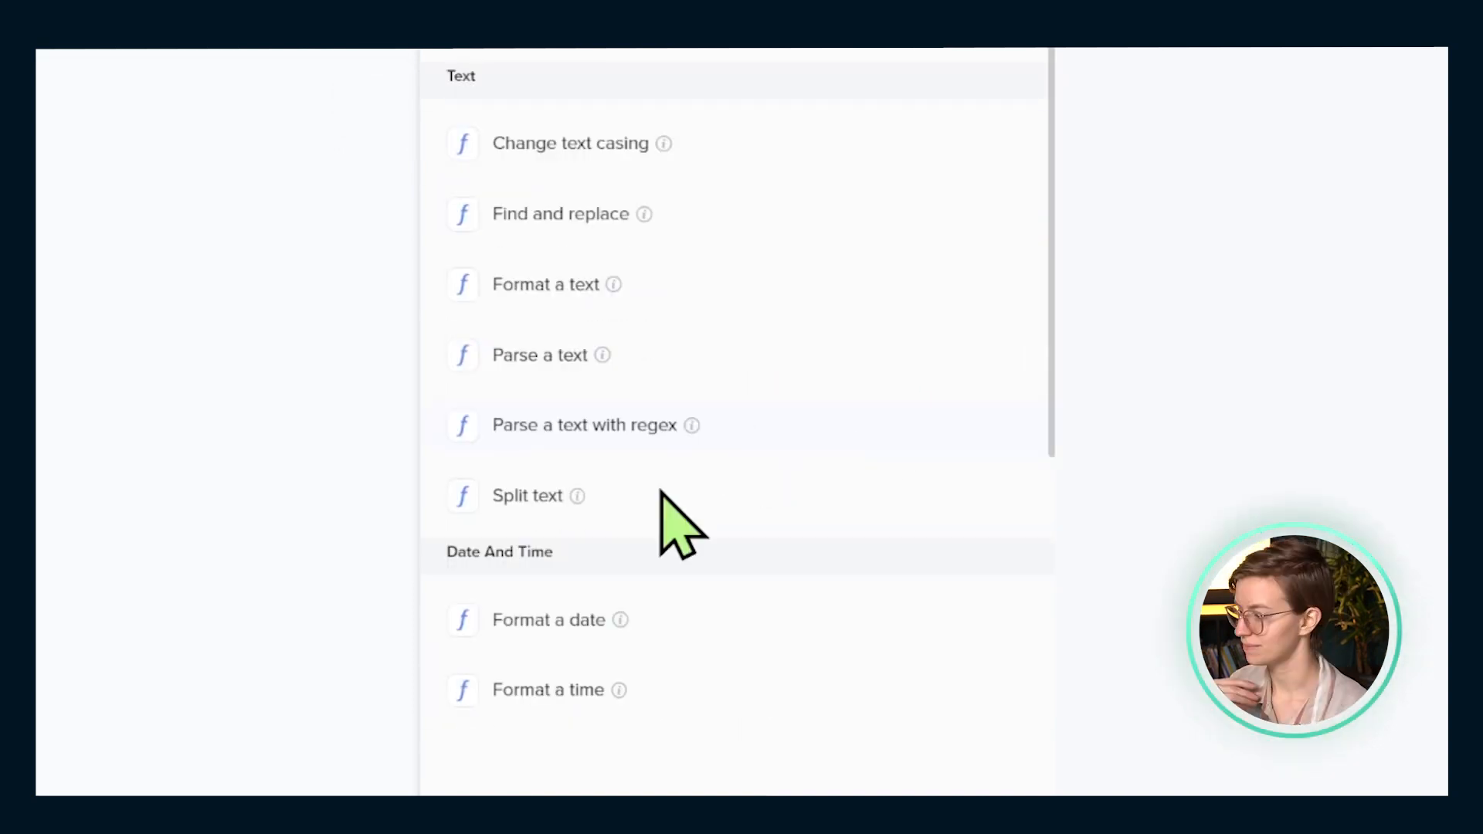
left_click(513, 622)
Step: Set the Format a date step's date input to Start Of Absence » Date by searching the data for "start of"
left_click(511, 226)
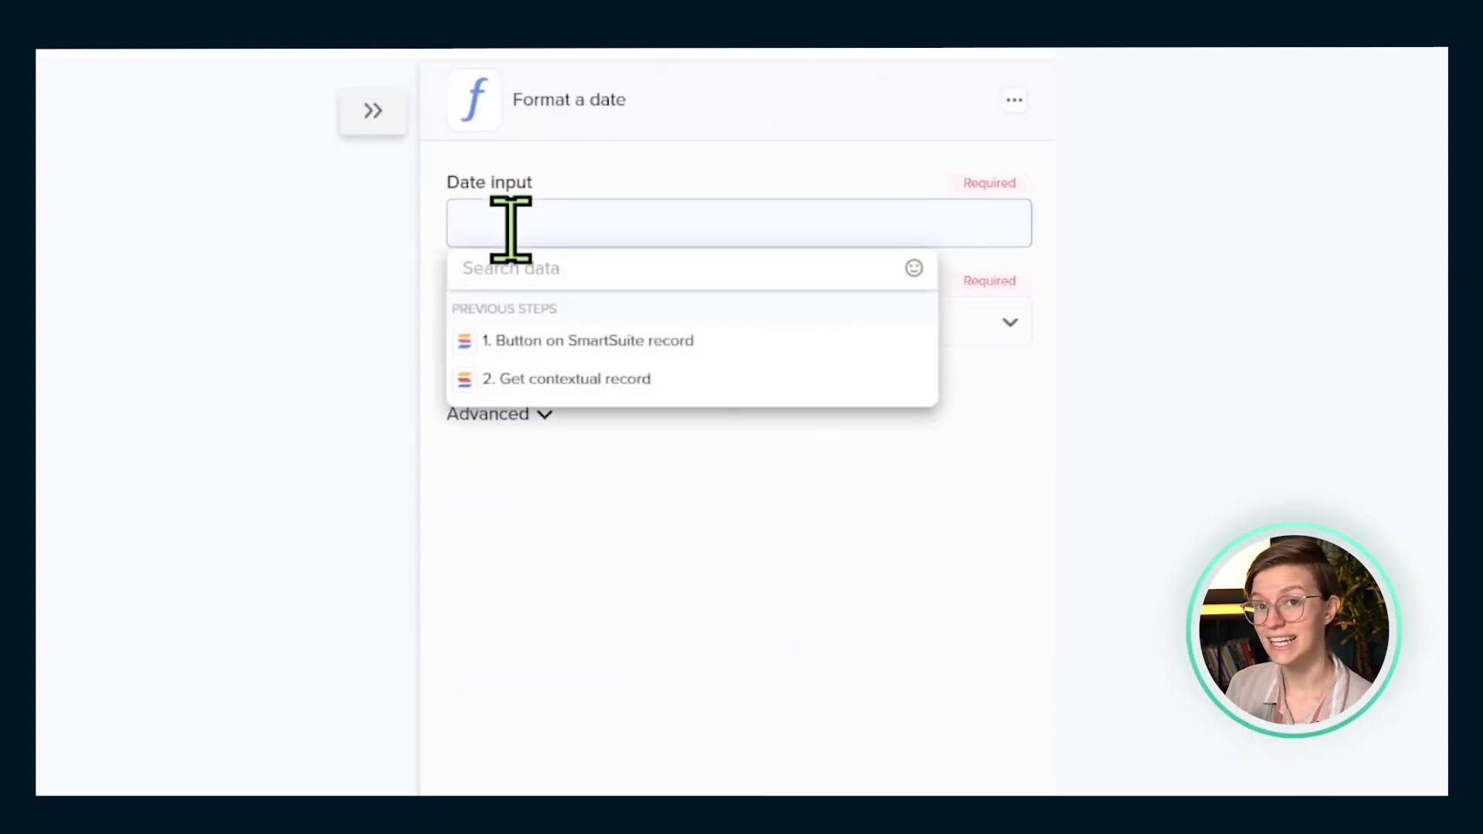
left_click(533, 268)
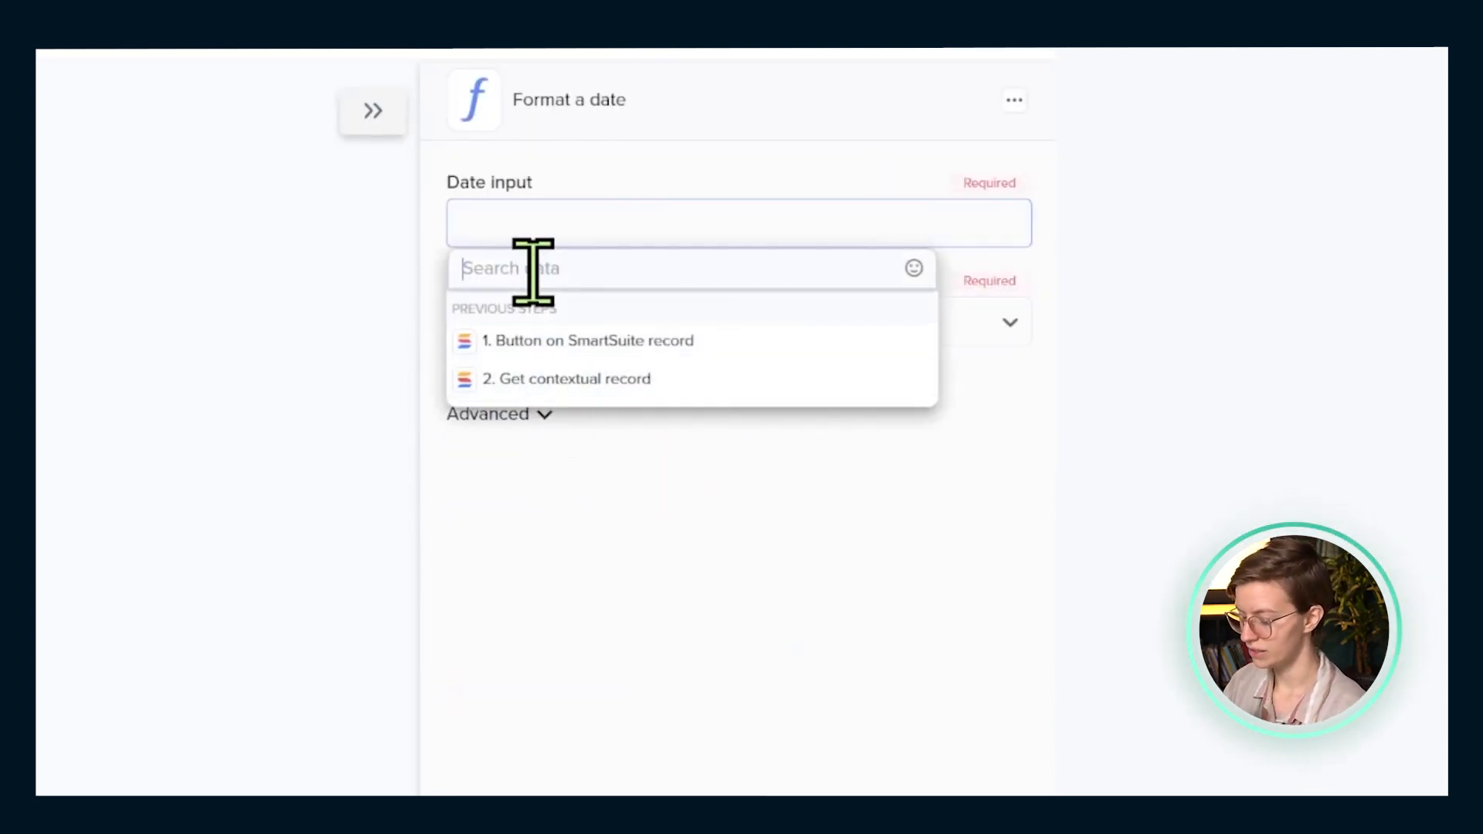
type("start of")
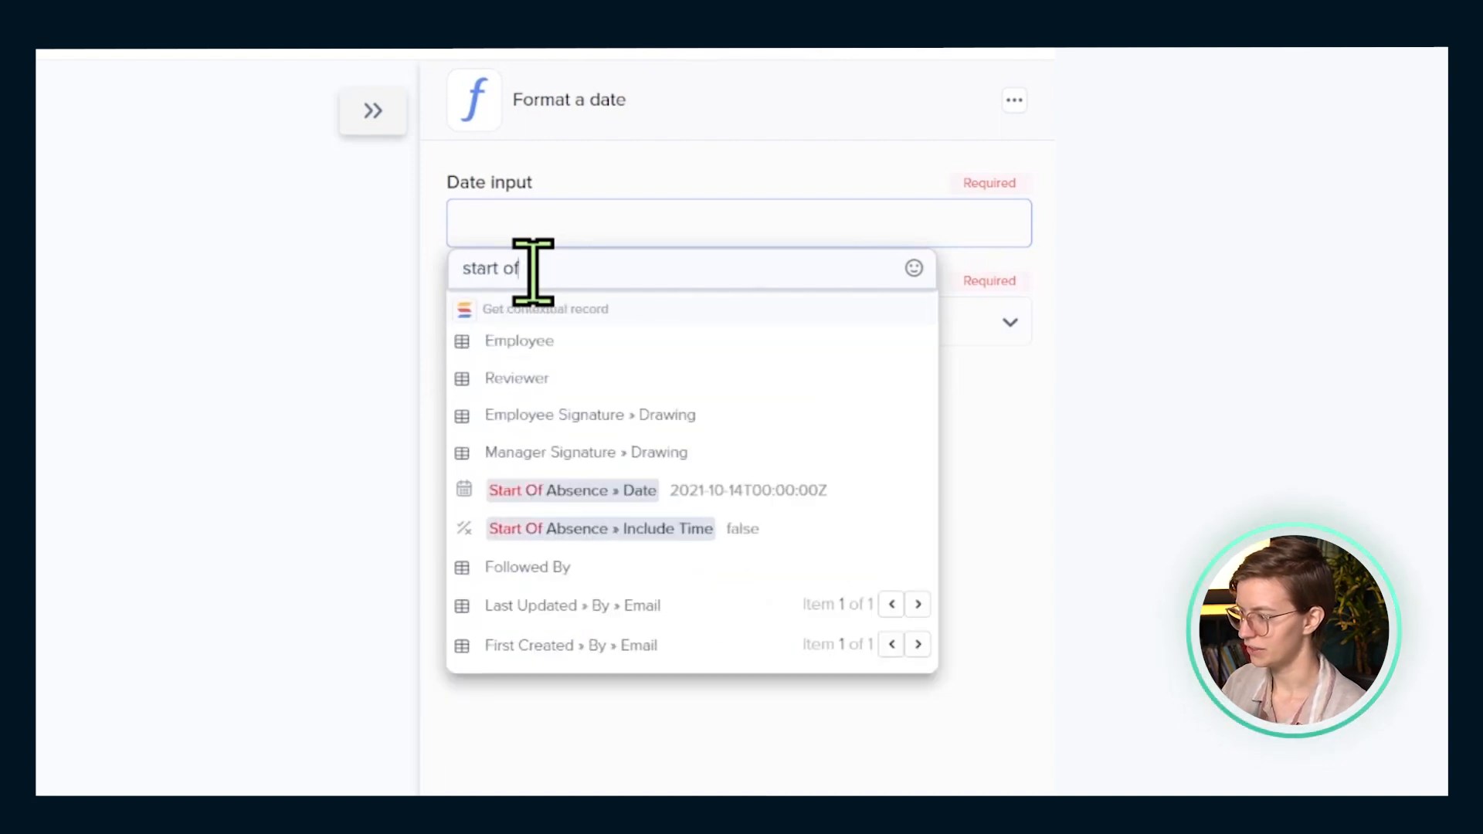
left_click(519, 491)
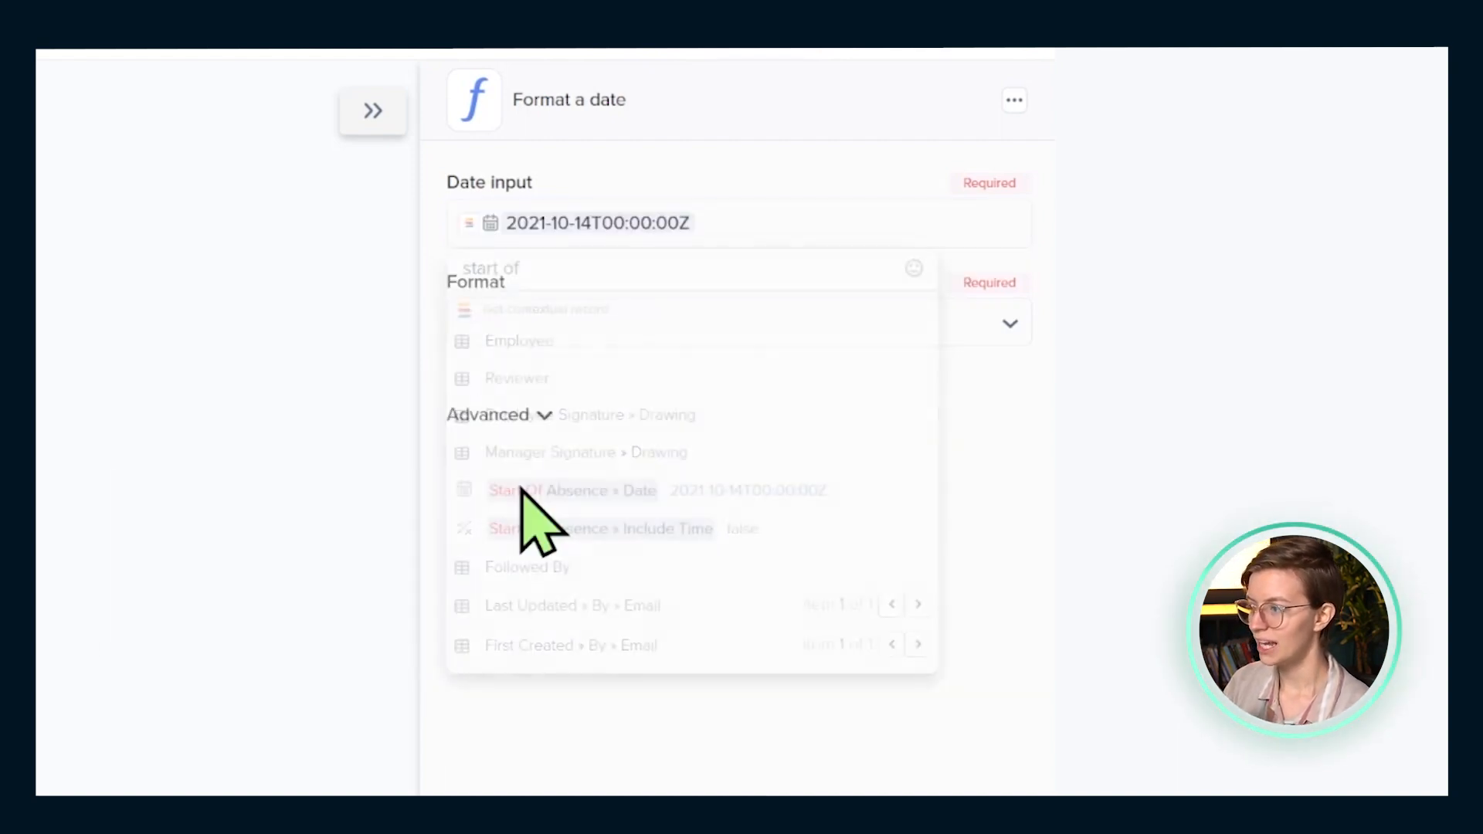
Step: Set the Format a date step's format to YYYY-MM-DD and test the step
left_click(528, 334)
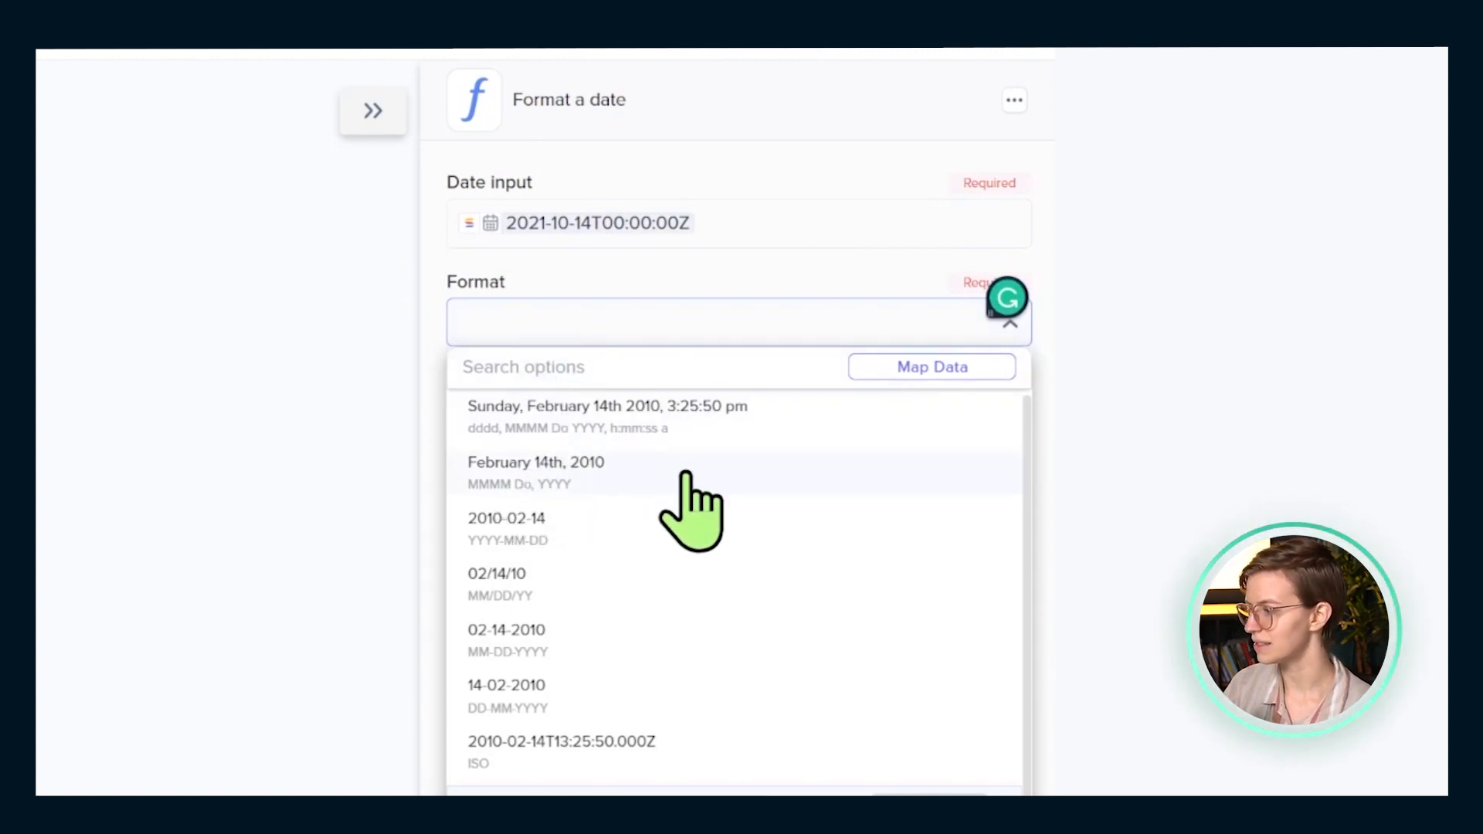
left_click(570, 519)
left_click(568, 421)
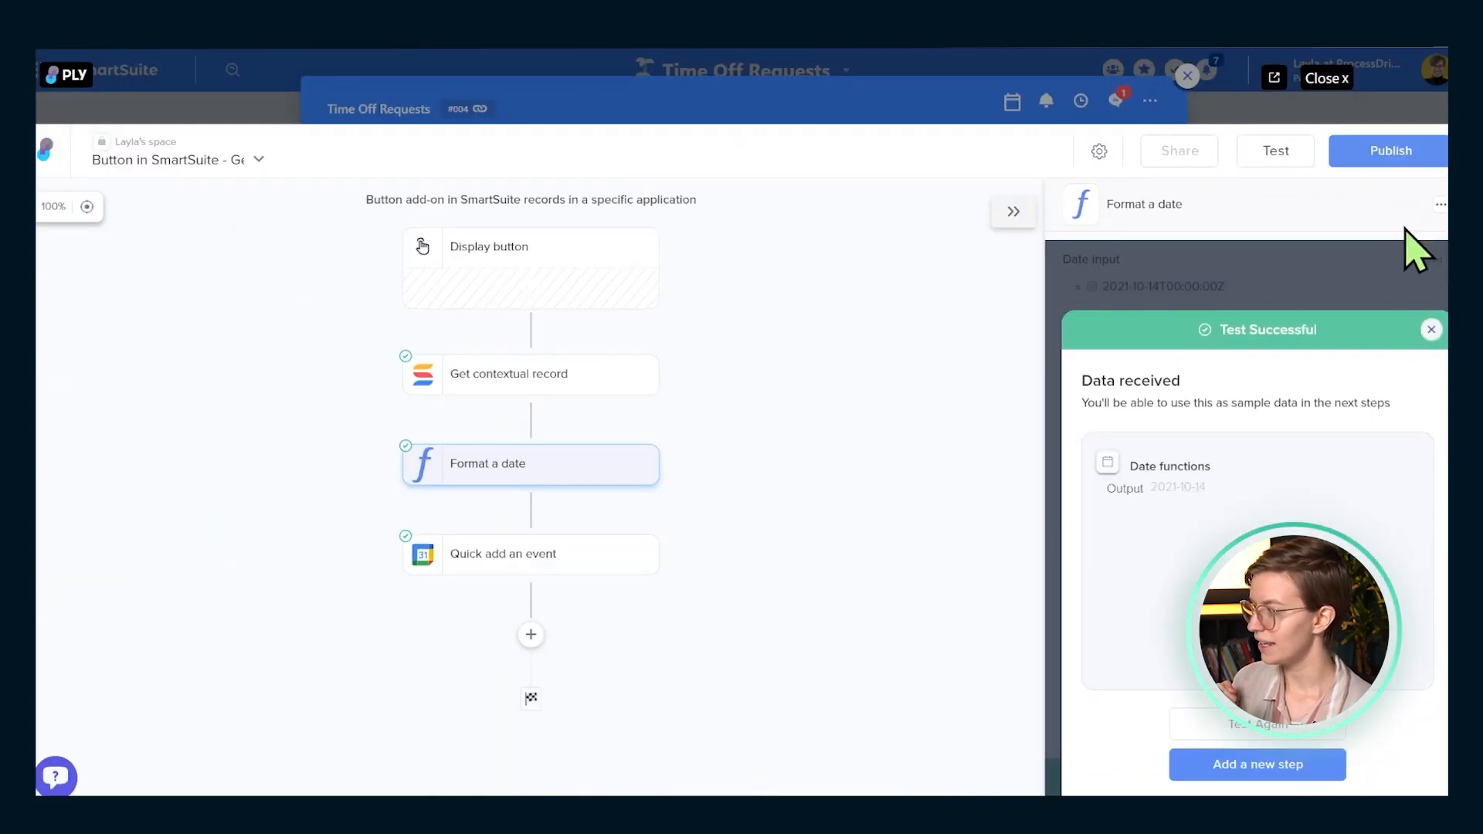
left_click(1432, 329)
Step: Replace the raw absence date in the Quick add an event text with the Output value from Format a date
left_click(576, 564)
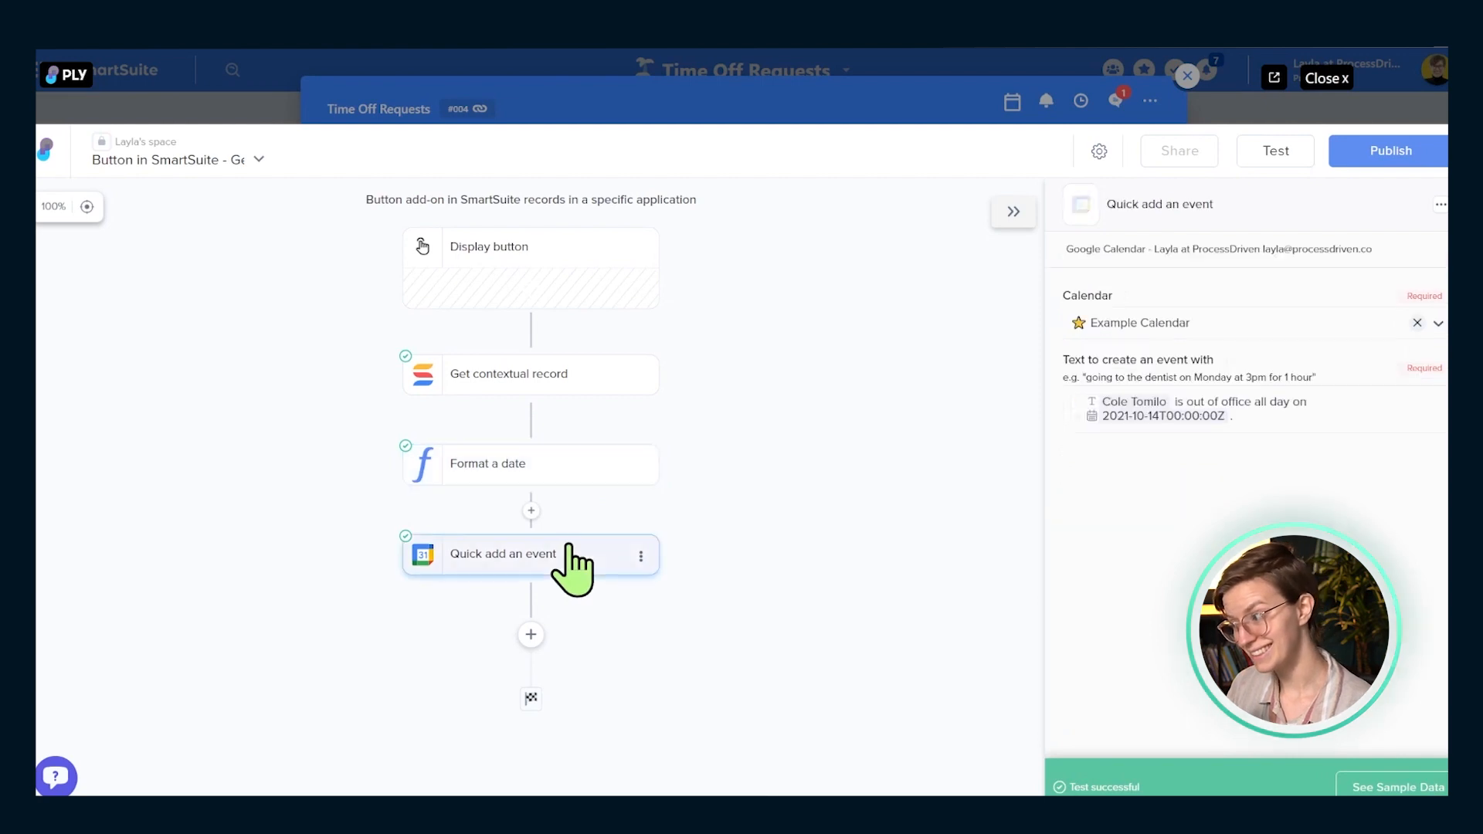
left_click(1248, 419)
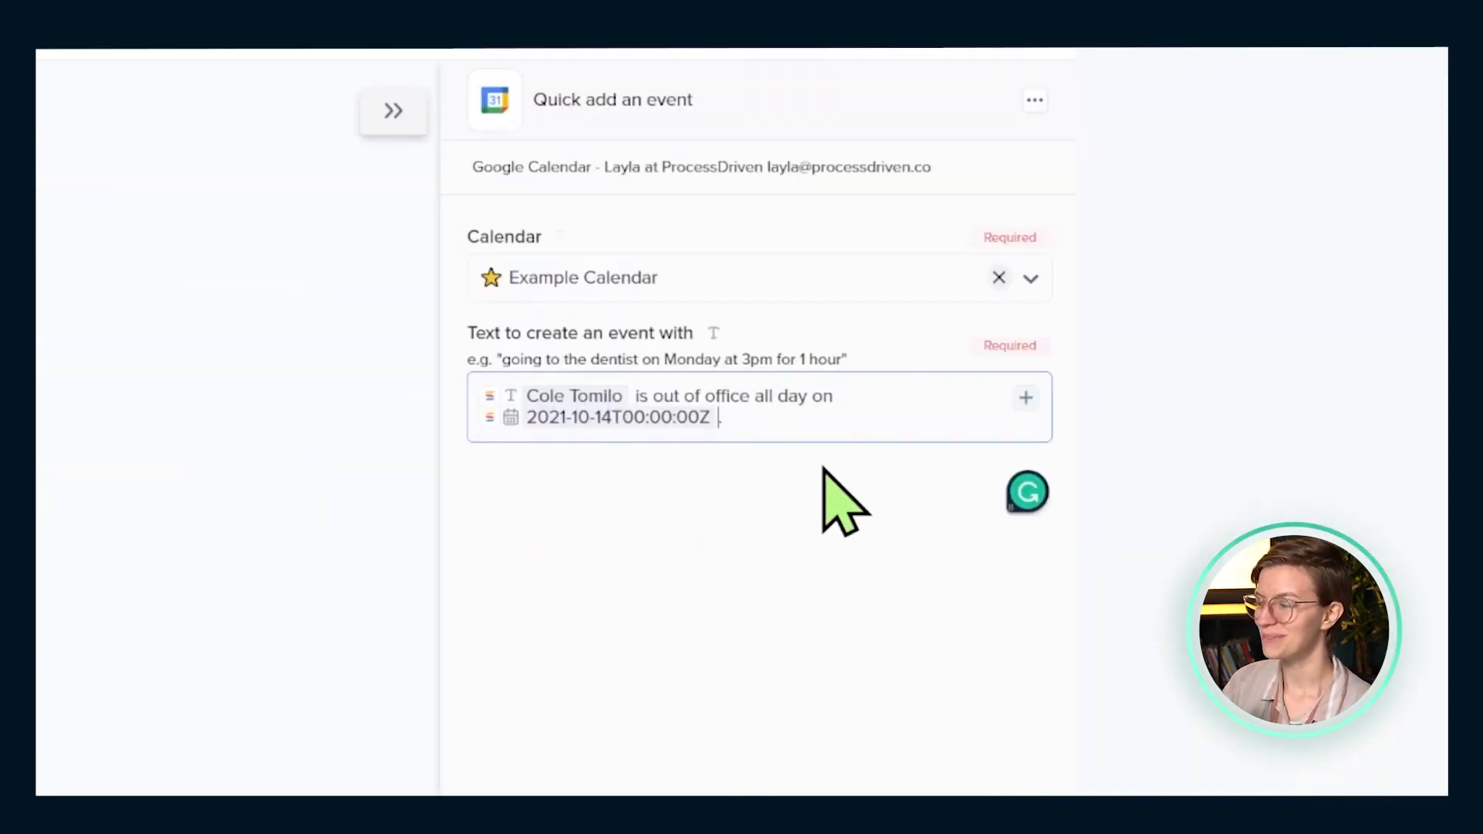
key("BackSpace")
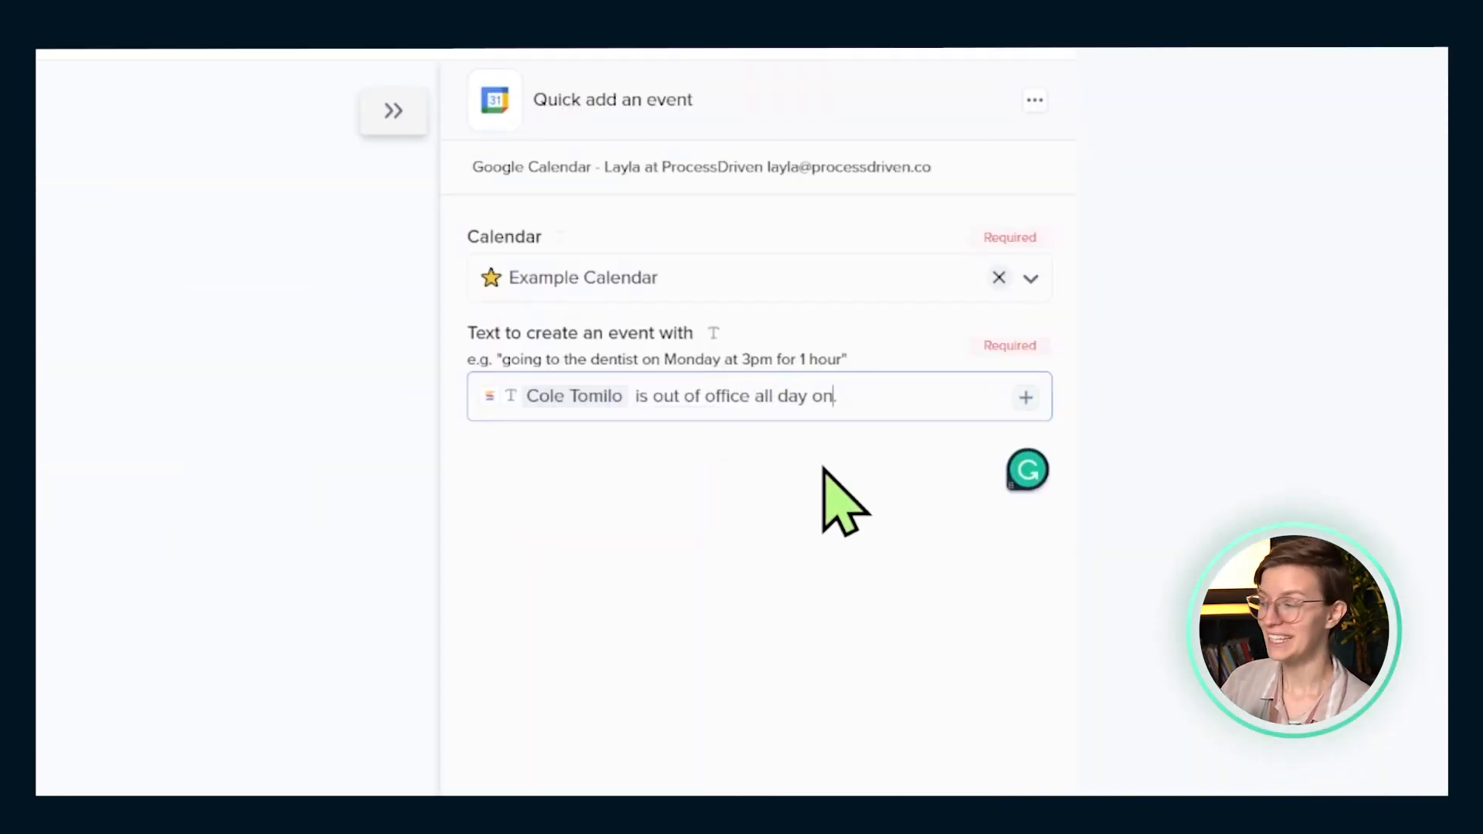
left_click(1025, 396)
left_click(583, 594)
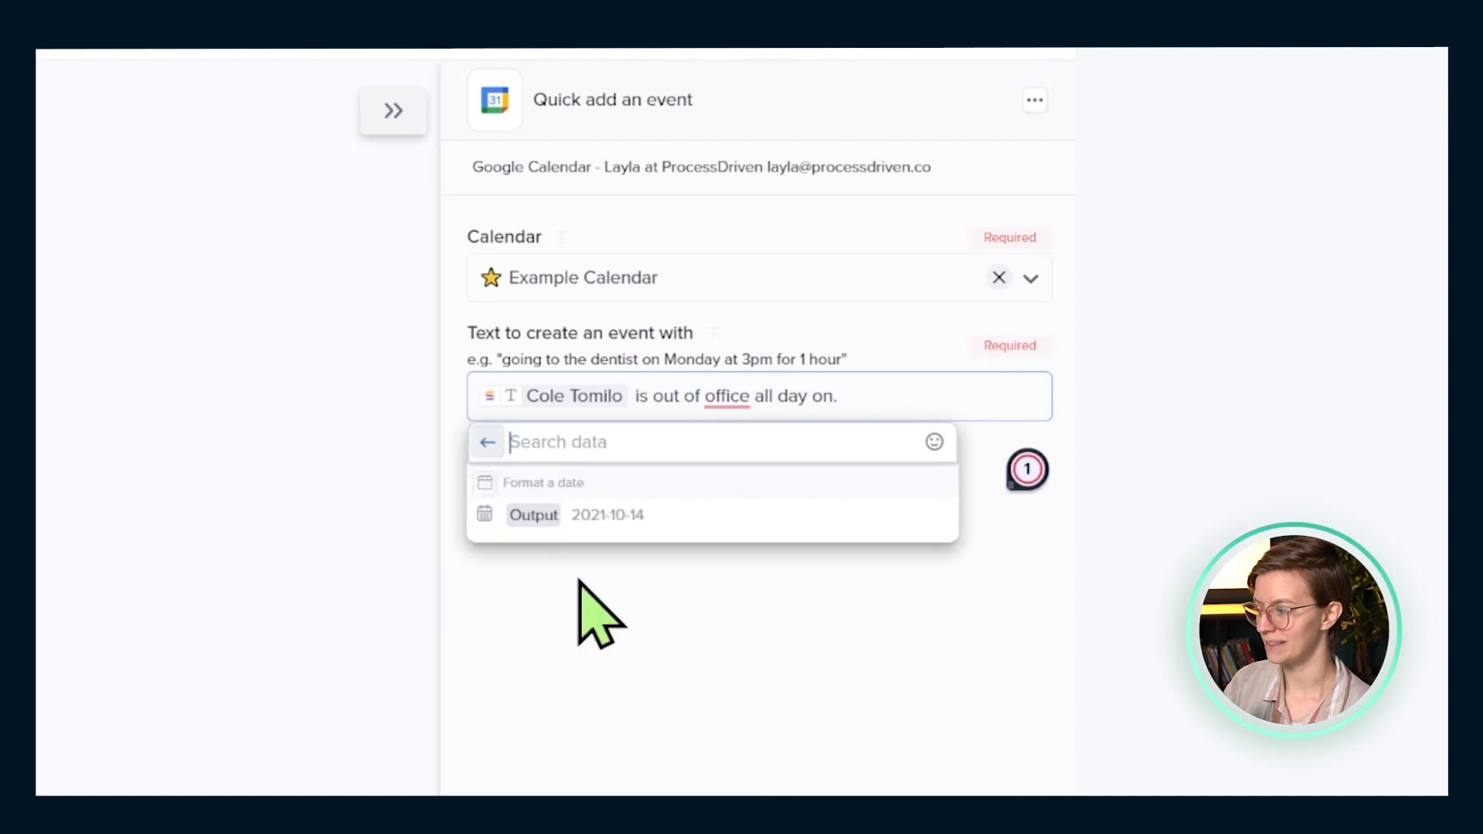
left_click(704, 513)
scroll(755, 662, "down", 3)
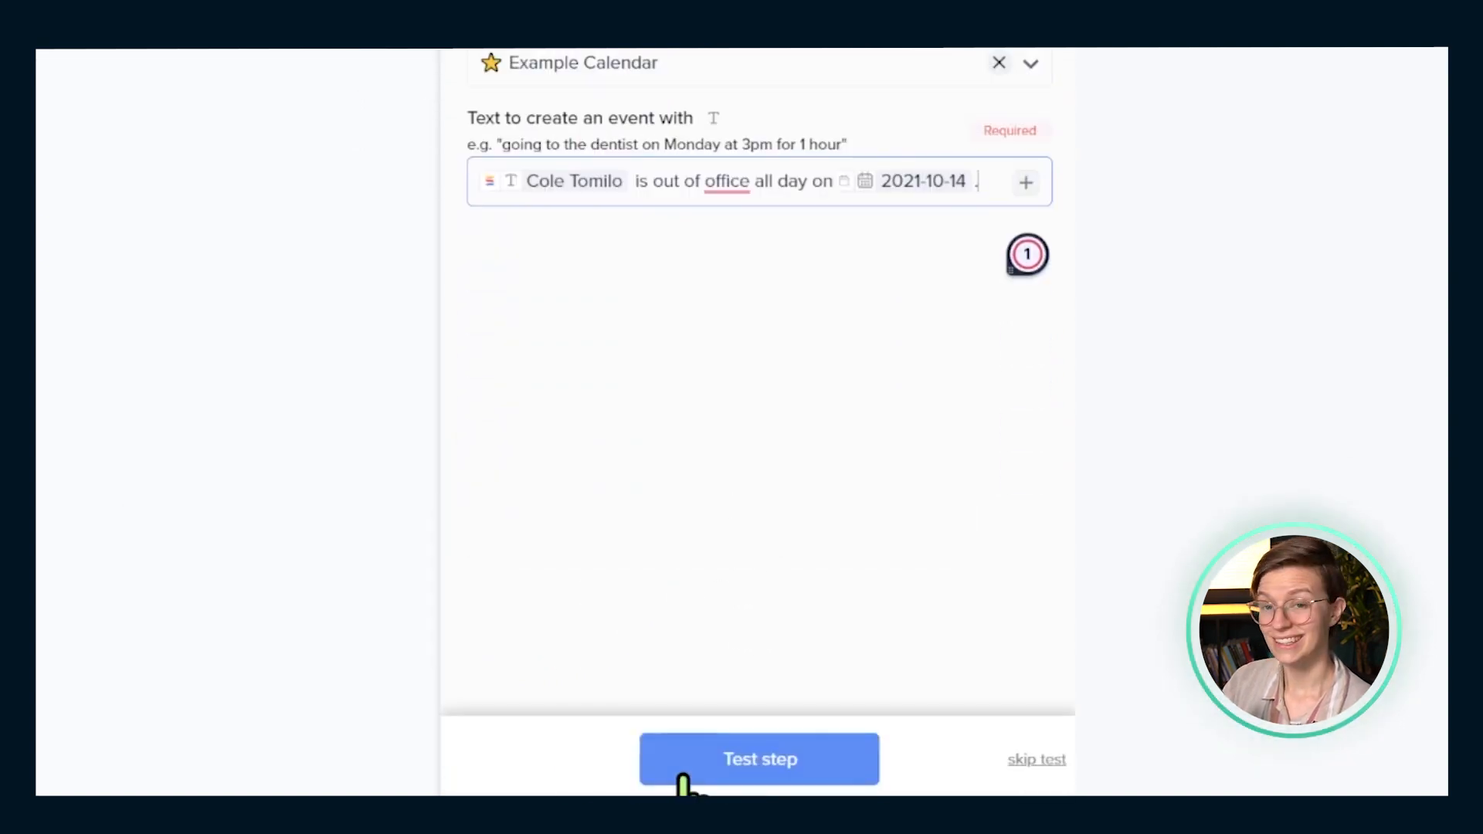
Step: Test the Quick add an event step and check the created event in Google Calendar
left_click(700, 757)
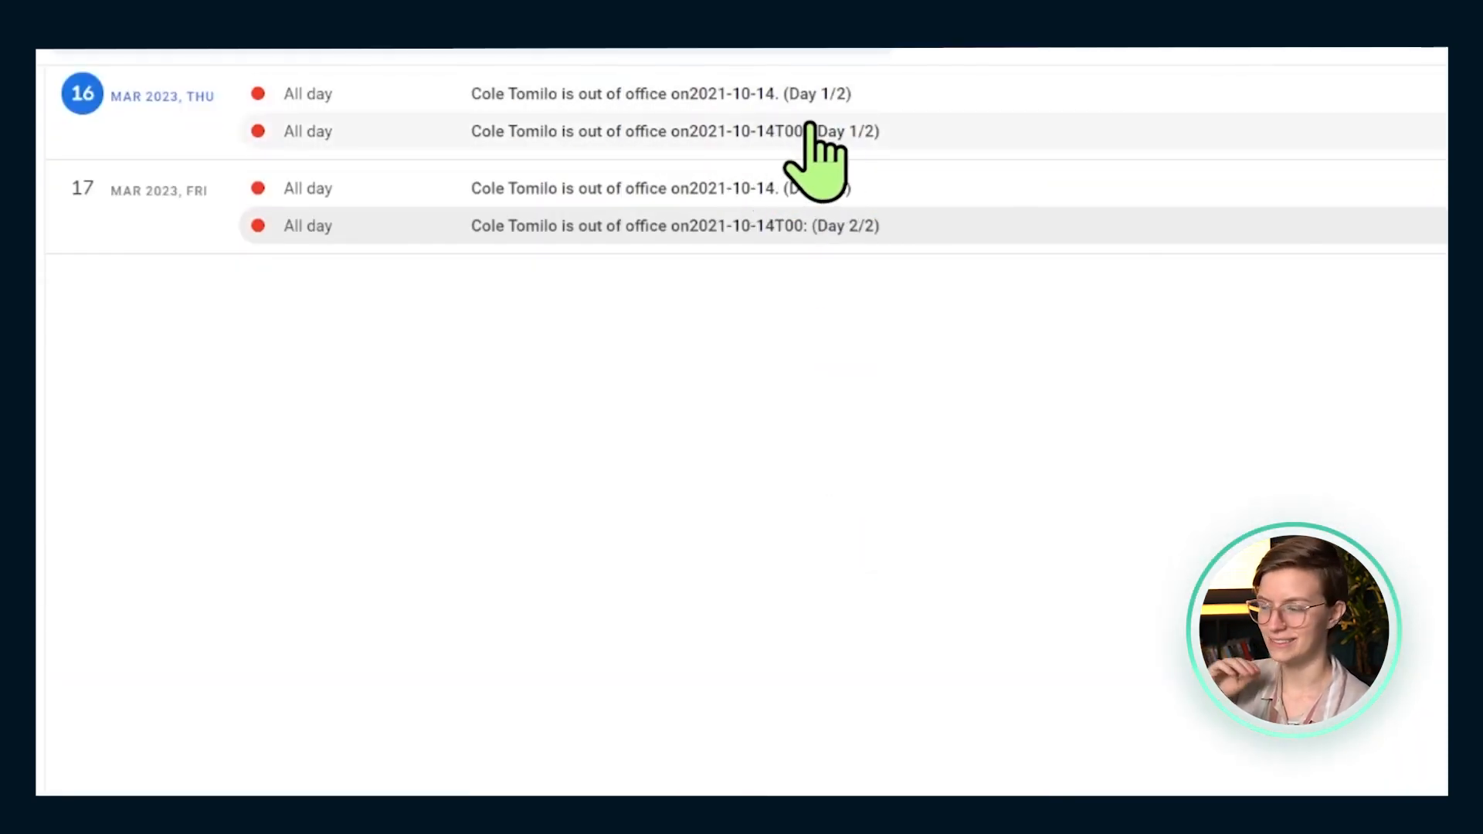
left_click(549, 179)
key("Escape")
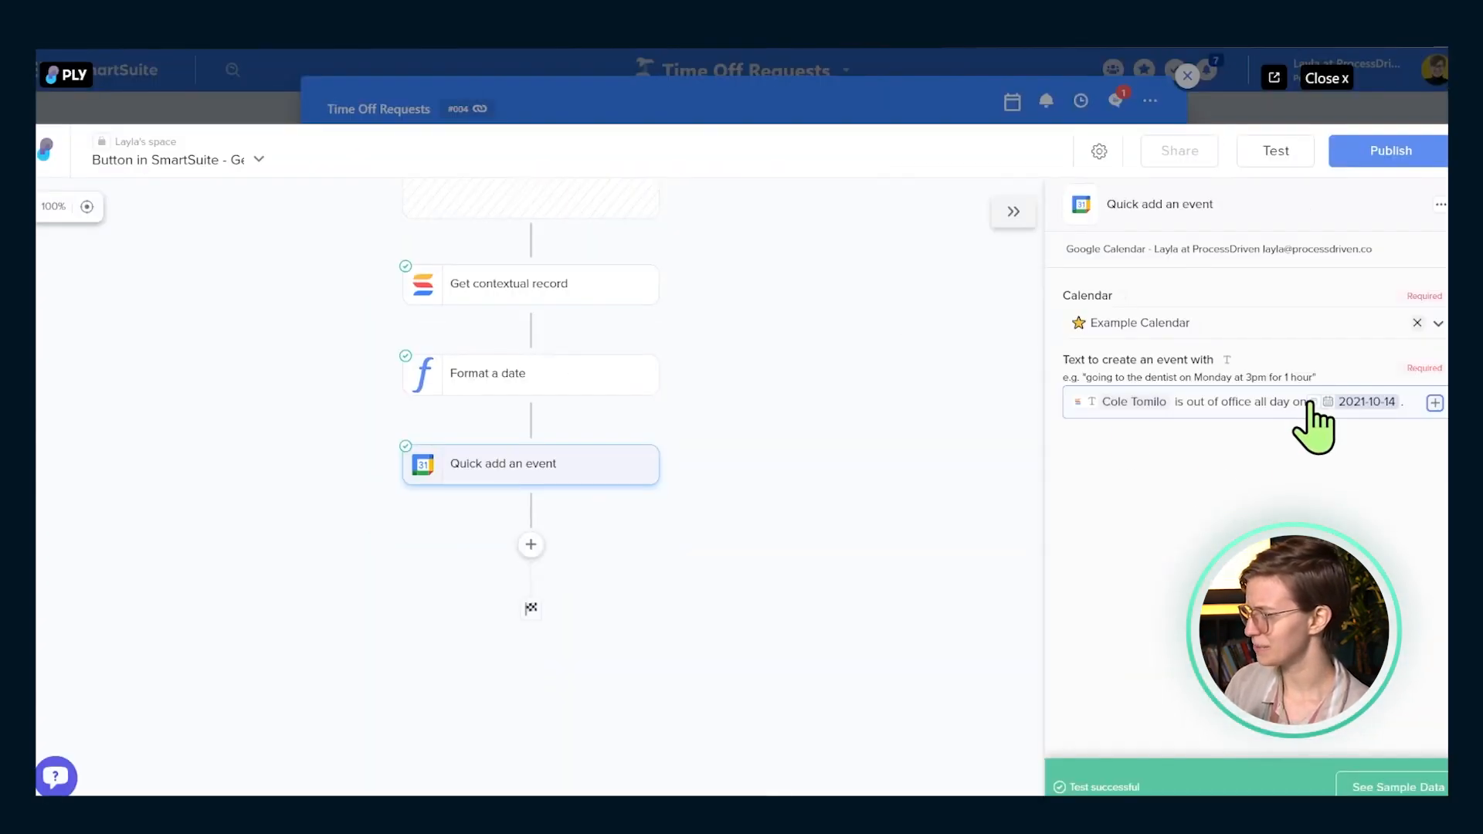
Step: Test the add-on's calendar button on time off record #004 and publish the feature
left_click(1303, 403)
left_click(717, 450)
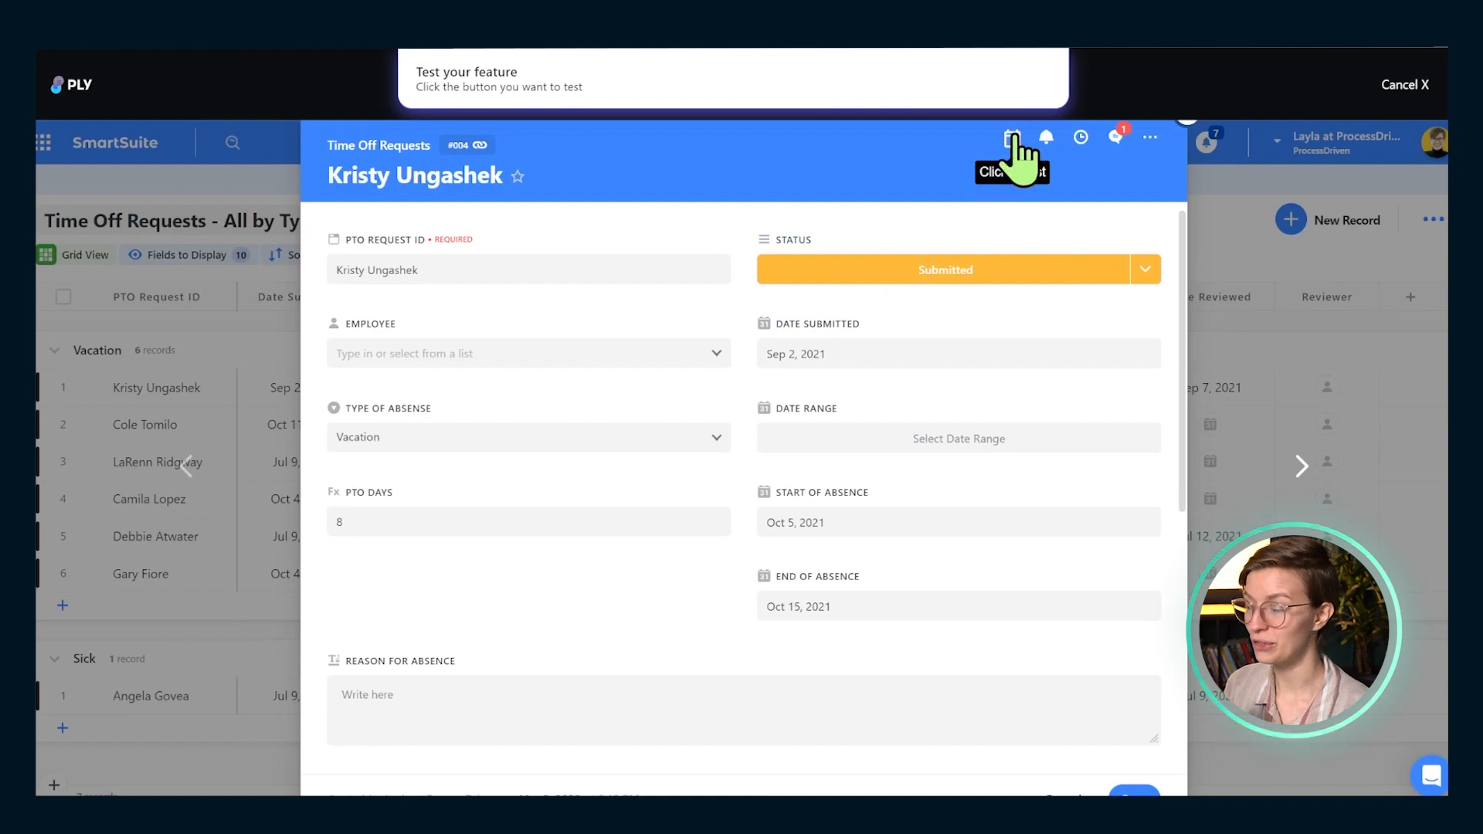
left_click(1012, 140)
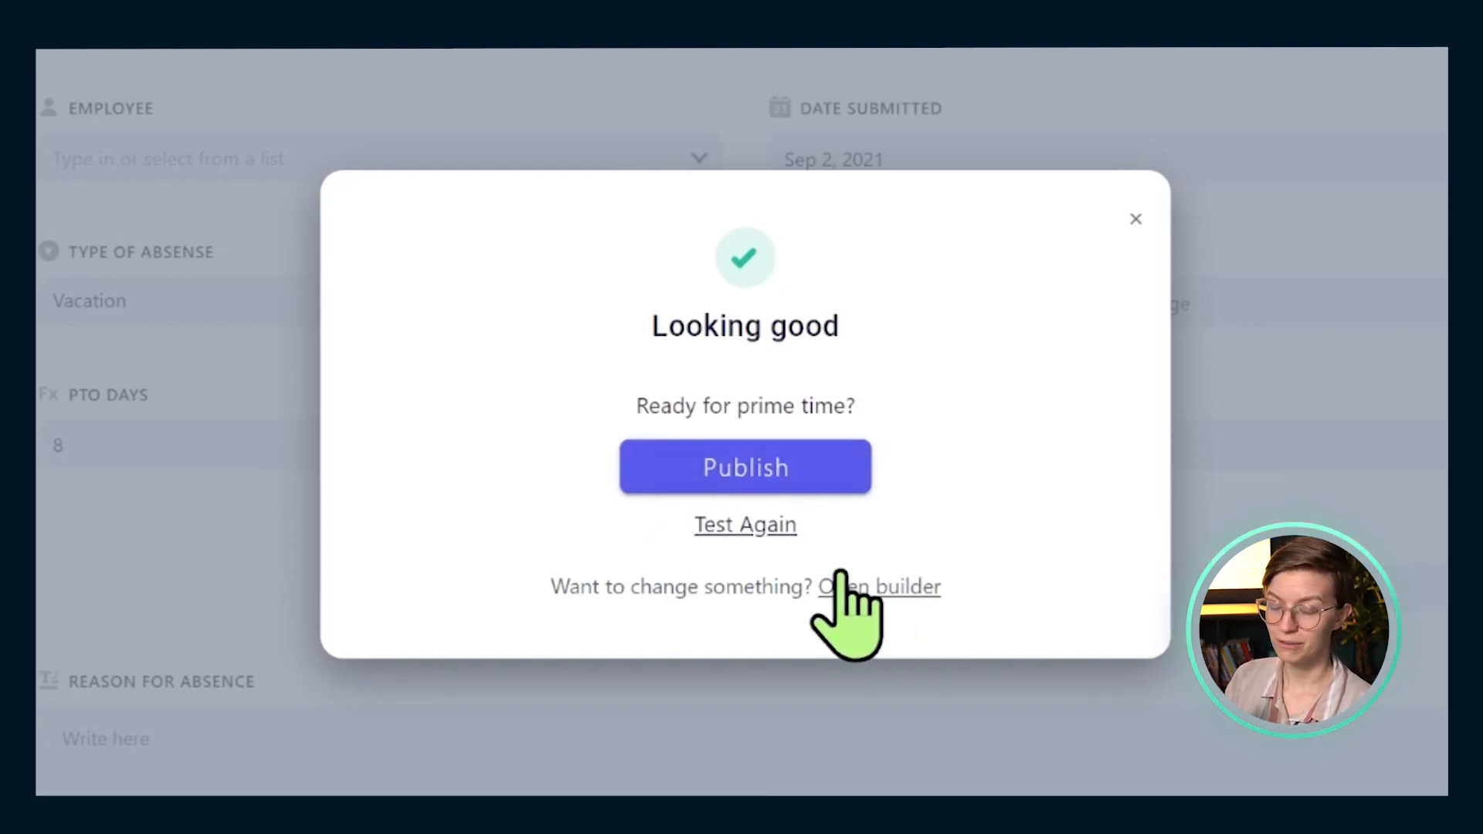
left_click(776, 466)
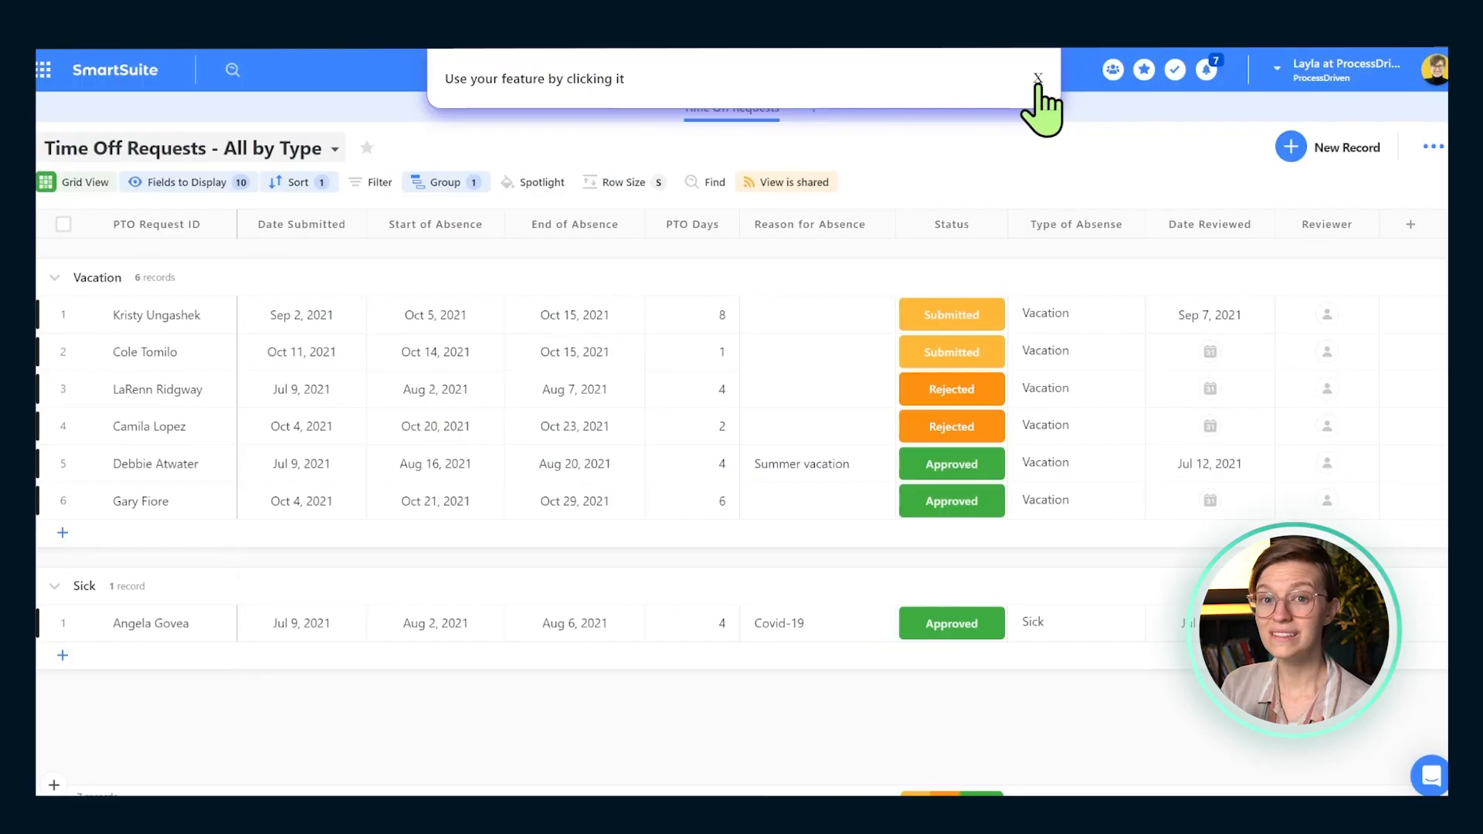
left_click(1037, 79)
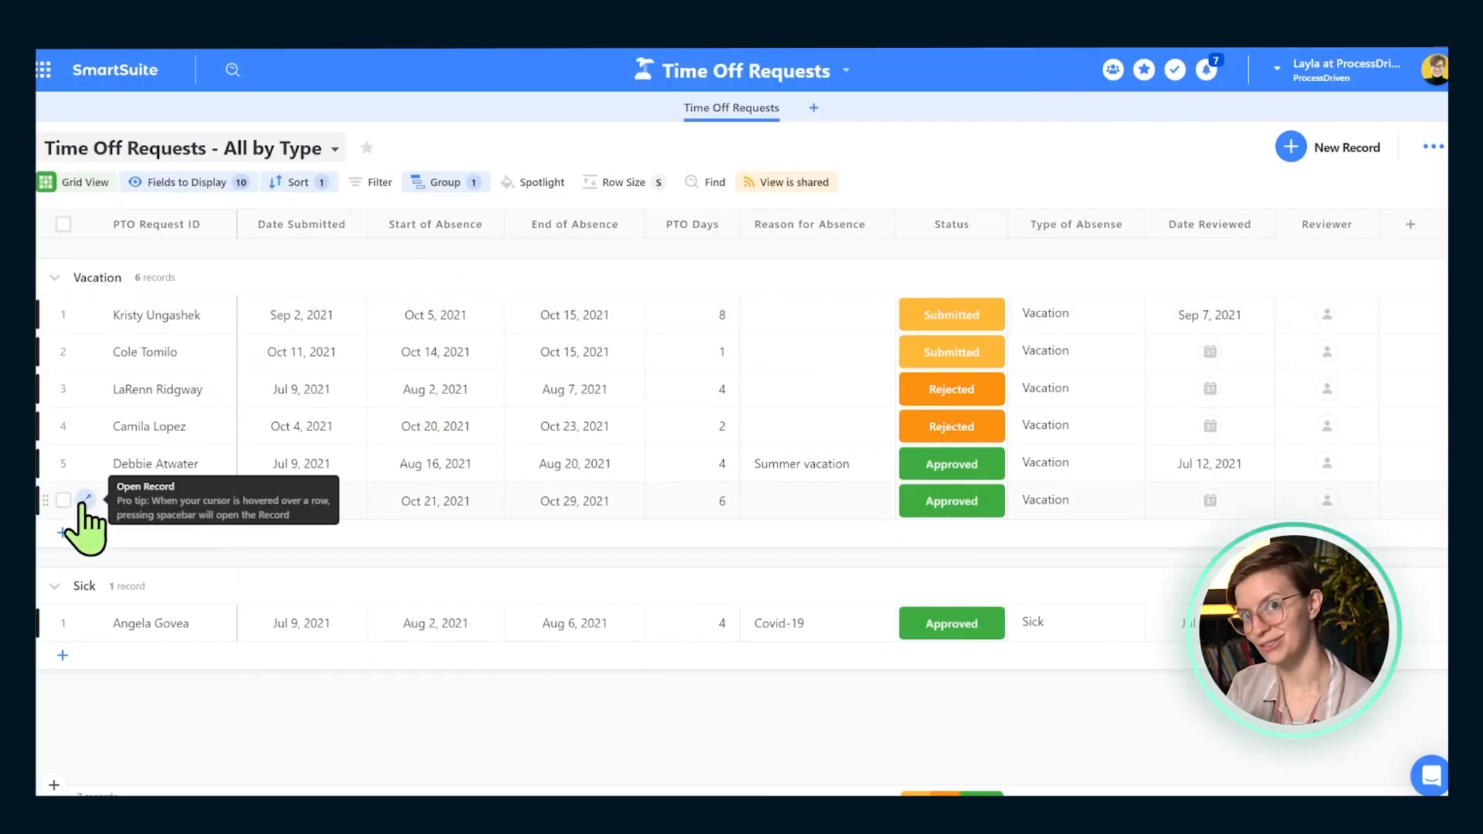
Step: Open the sixth record in the Vacation group and run its published calendar button
left_click(85, 500)
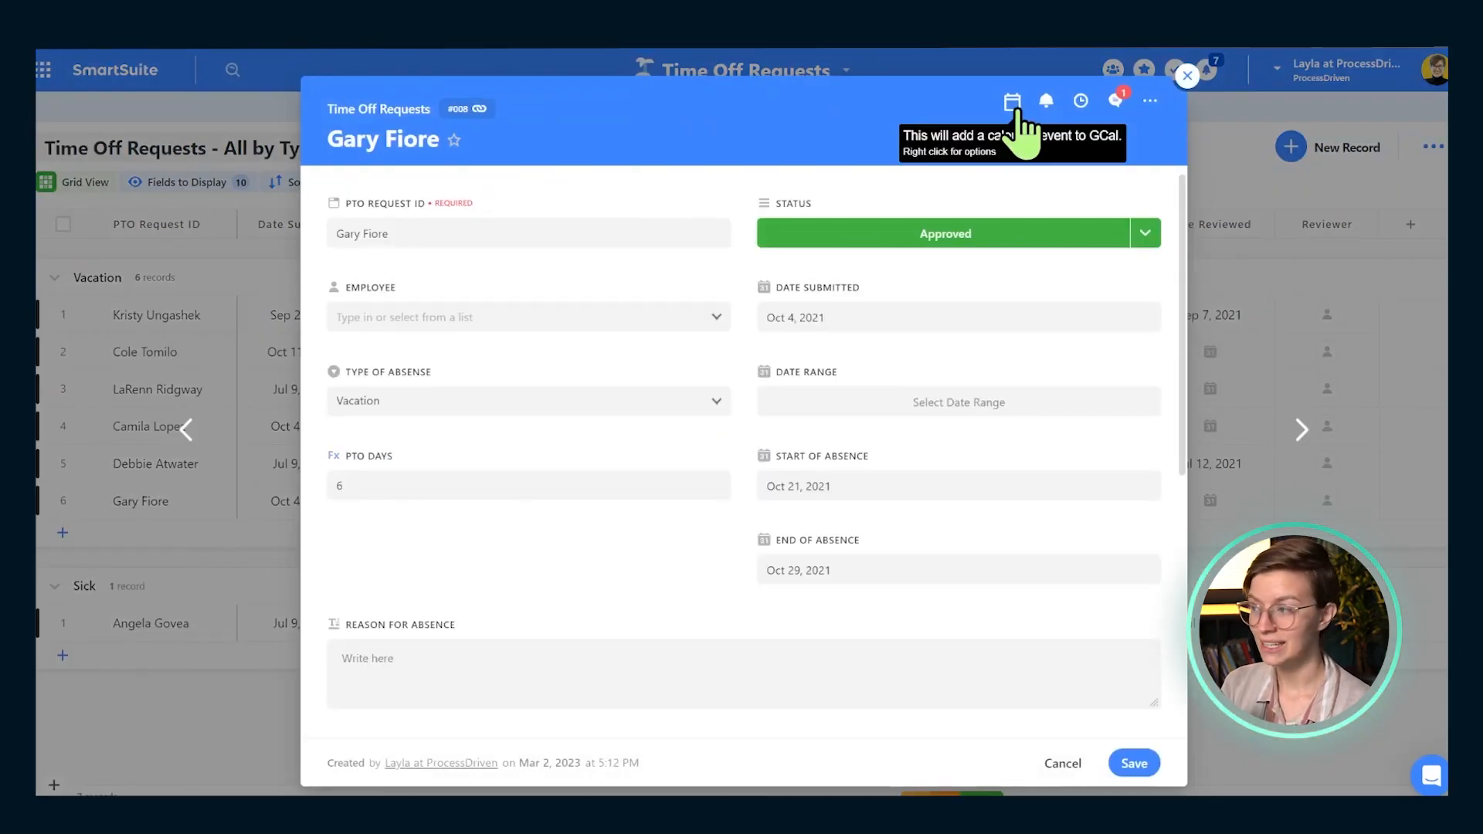
left_click(1014, 107)
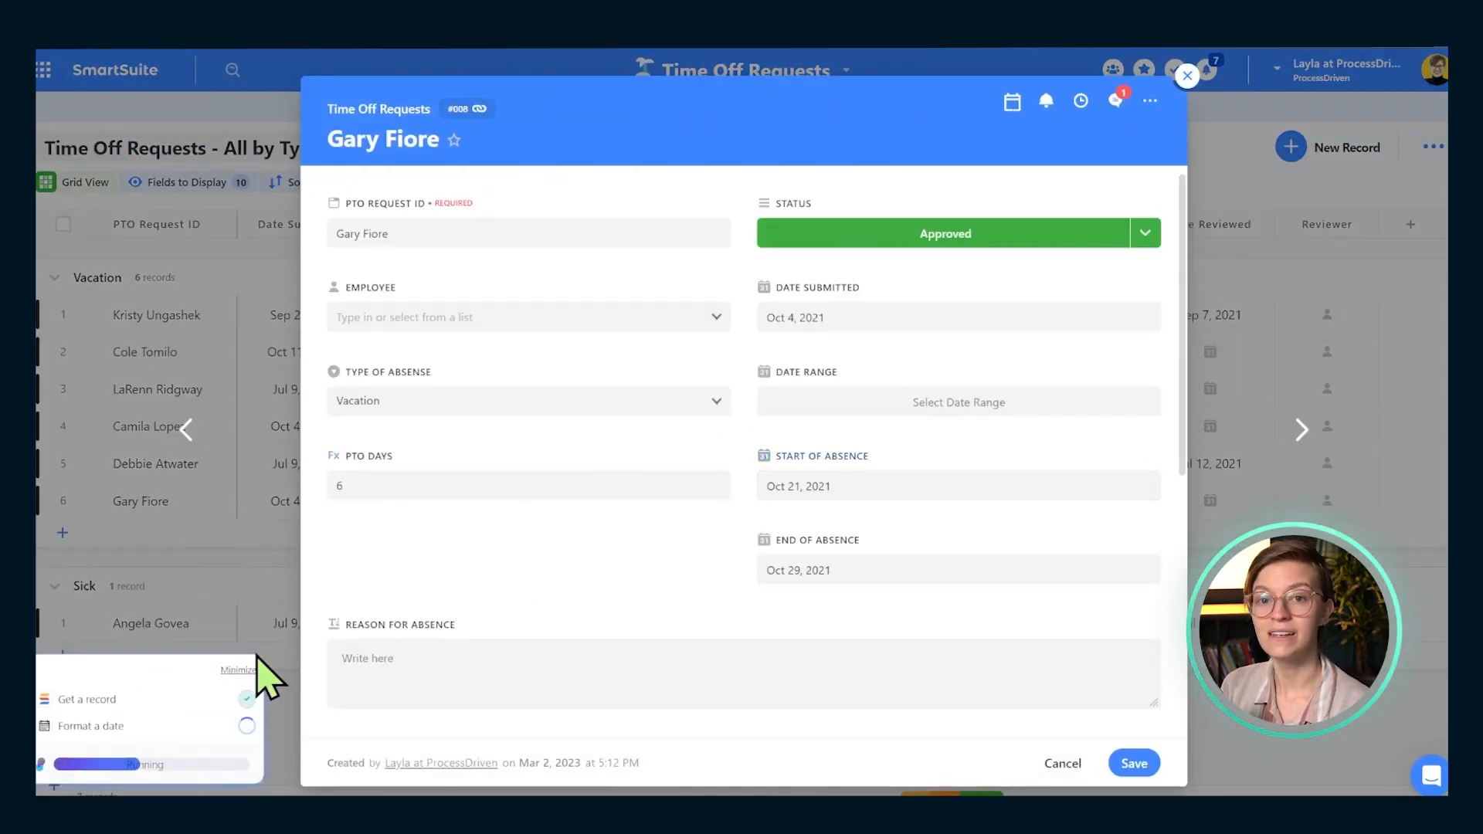